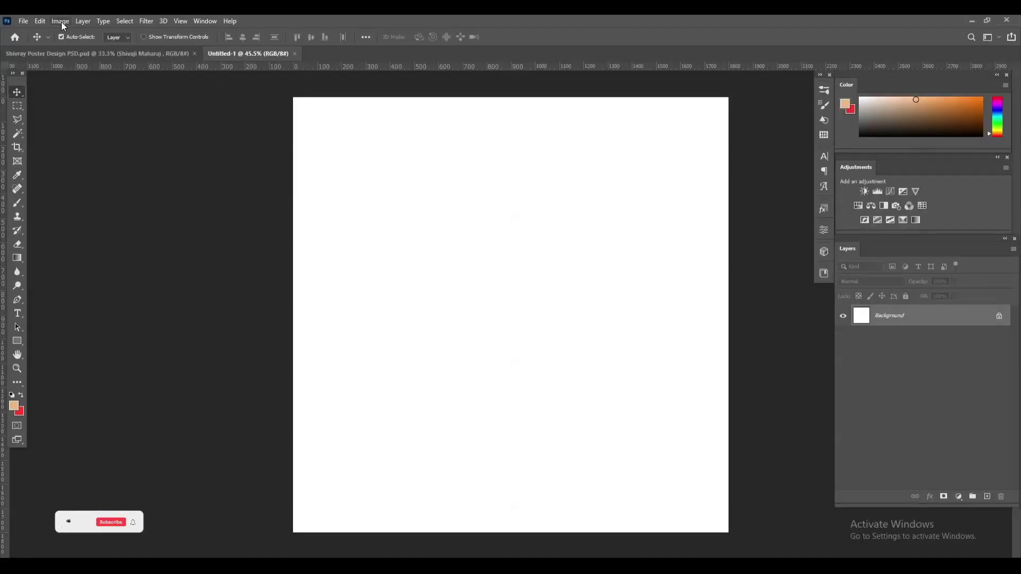
- Check the blank canvas's image size and resolution, leaving them unchanged
{"action": "left_click", "coordinate": [62, 22]}
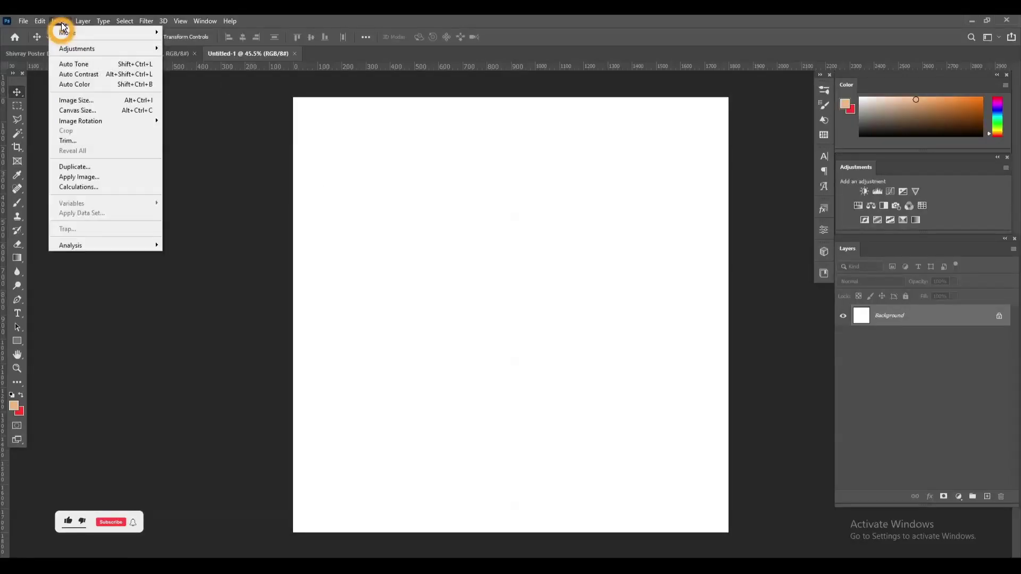
{"action": "left_click", "coordinate": [80, 100]}
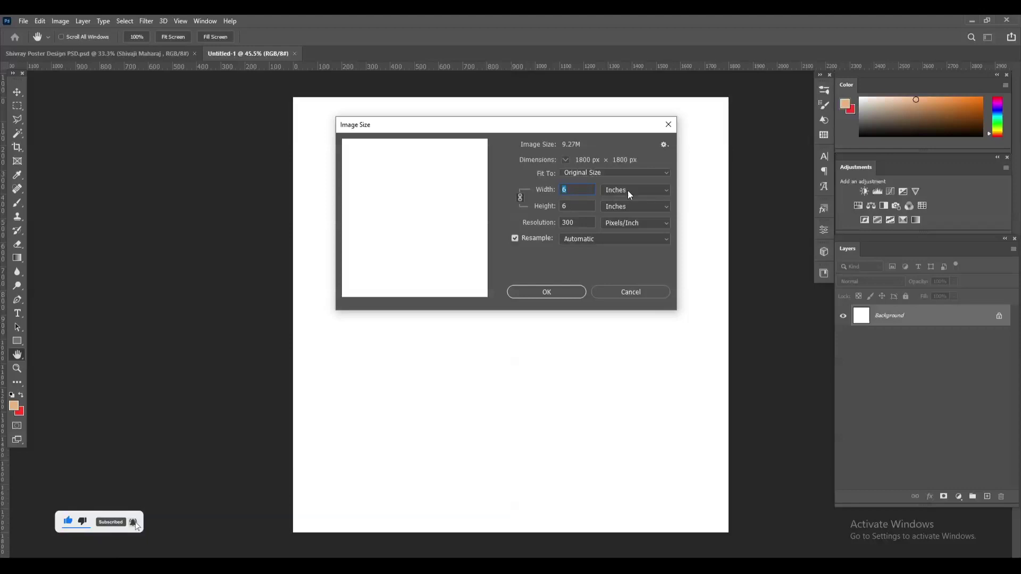
{"action": "left_click", "coordinate": [545, 292]}
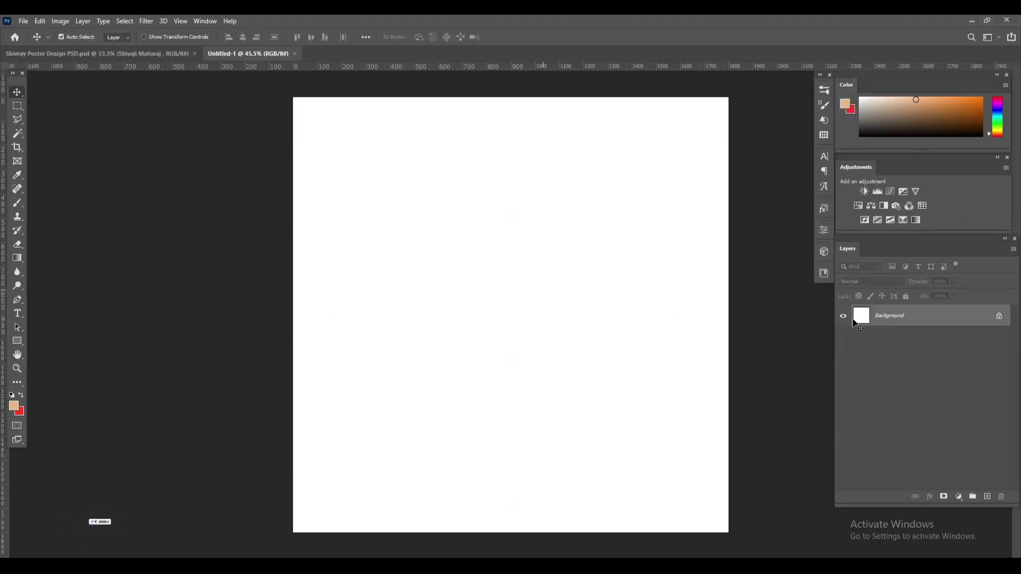
- Unlock the Background as Layer 0 and bring up the Shivray Poster Design document
{"action": "double_click", "coordinate": [929, 318]}
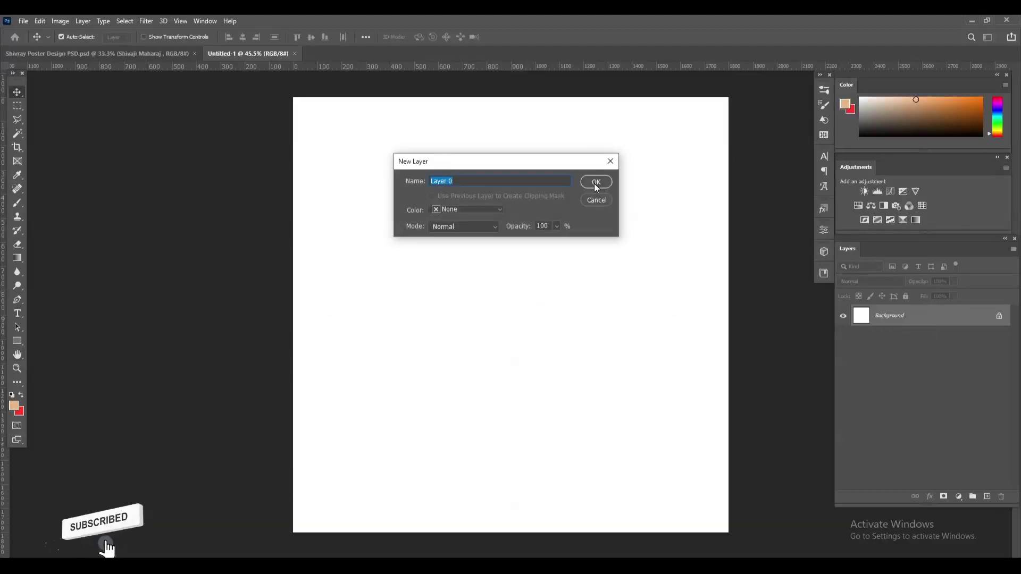
{"action": "left_click", "coordinate": [594, 181]}
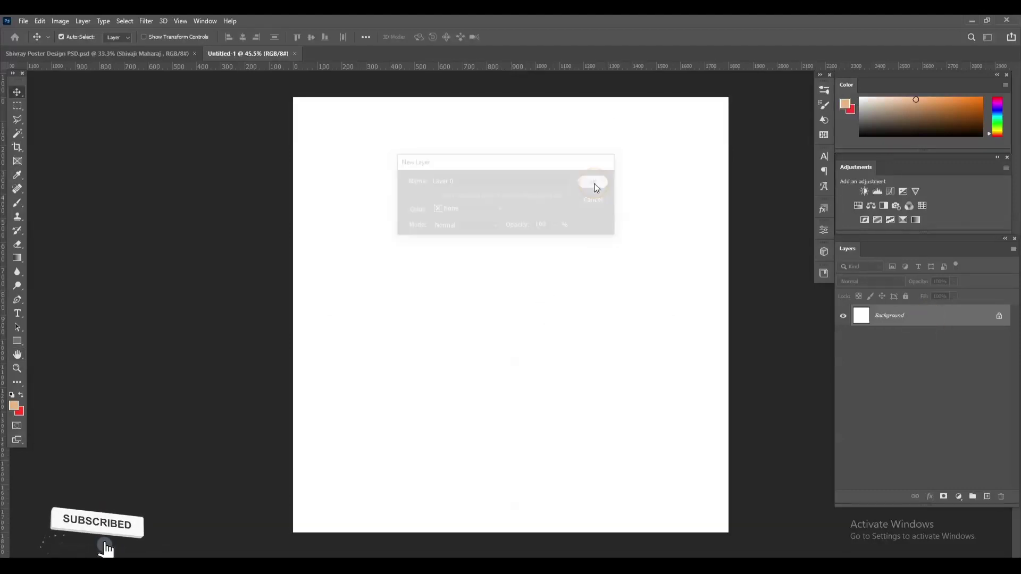
{"action": "left_click", "coordinate": [166, 53]}
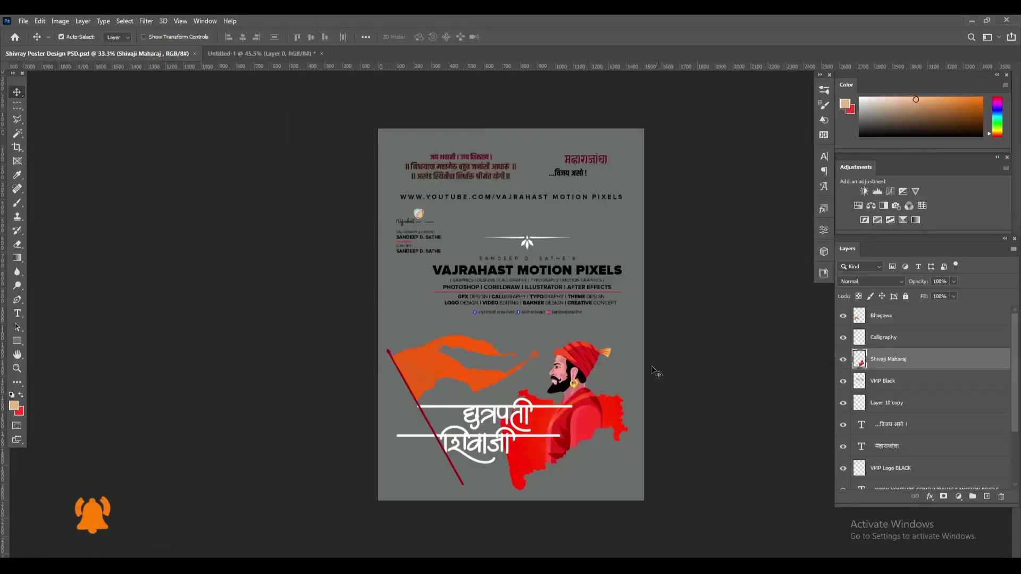
- Copy the Shivaji Maharaj layer into Untitled-1, centre it, and convert it to a smart object
{"action": "left_click_drag", "start_coordinate": [577, 367], "coordinate": [250, 82]}
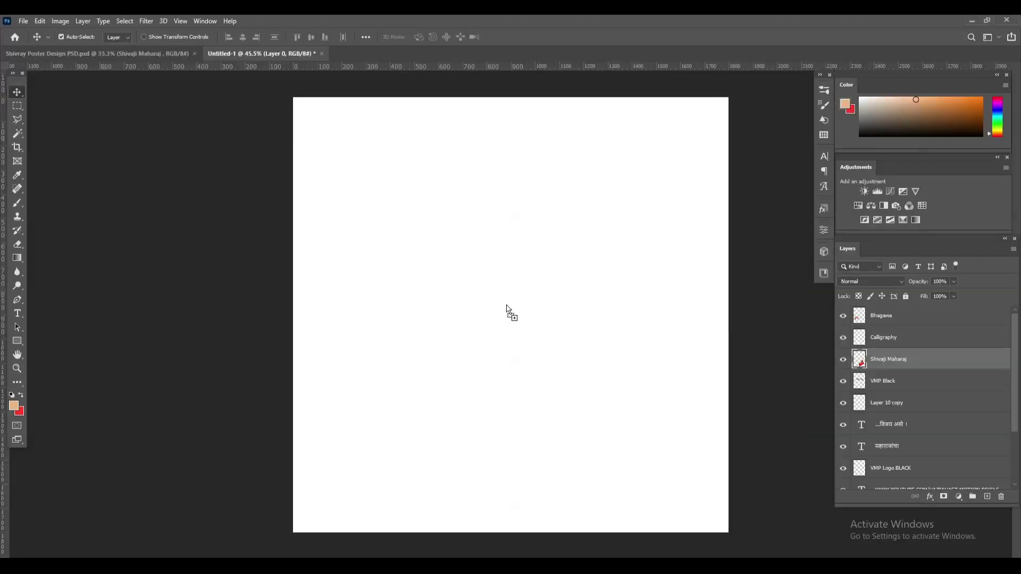
{"action": "left_click_drag", "start_coordinate": [507, 306], "coordinate": [506, 305]}
{"action": "key", "text": "ctrl+a"}
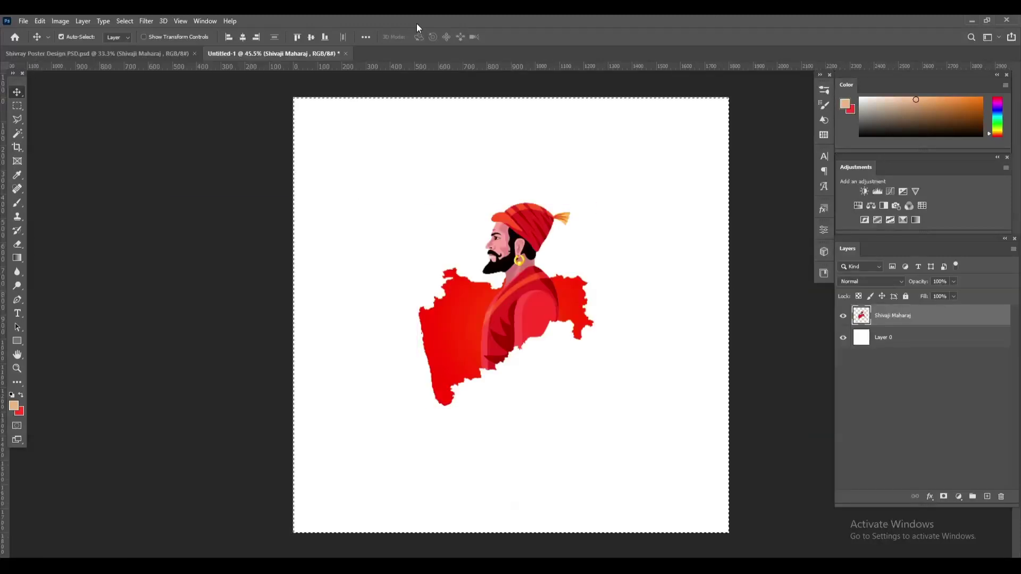
{"action": "left_click", "coordinate": [311, 37]}
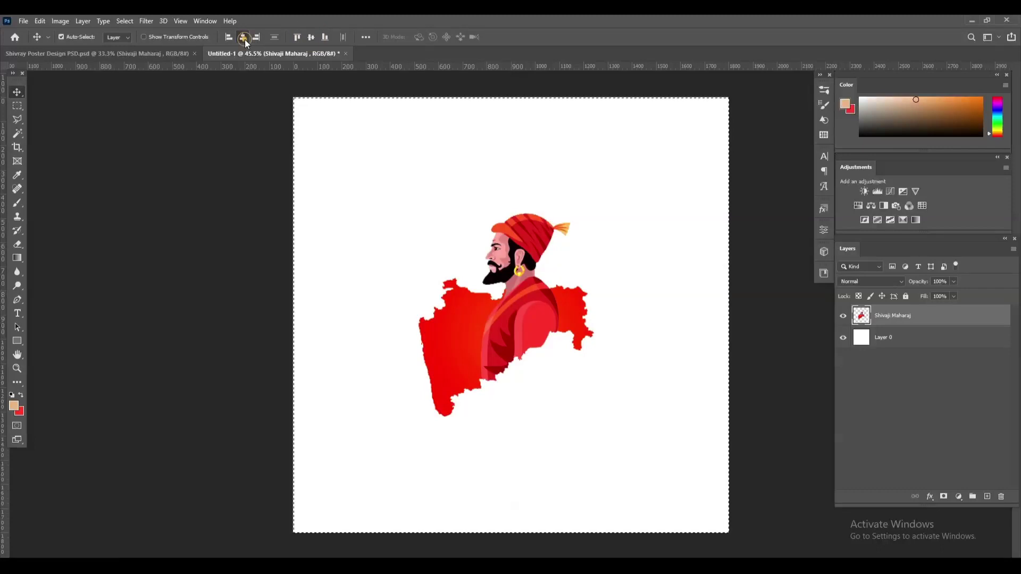
{"action": "left_click", "coordinate": [243, 37]}
{"action": "key", "text": "ctrl+d"}
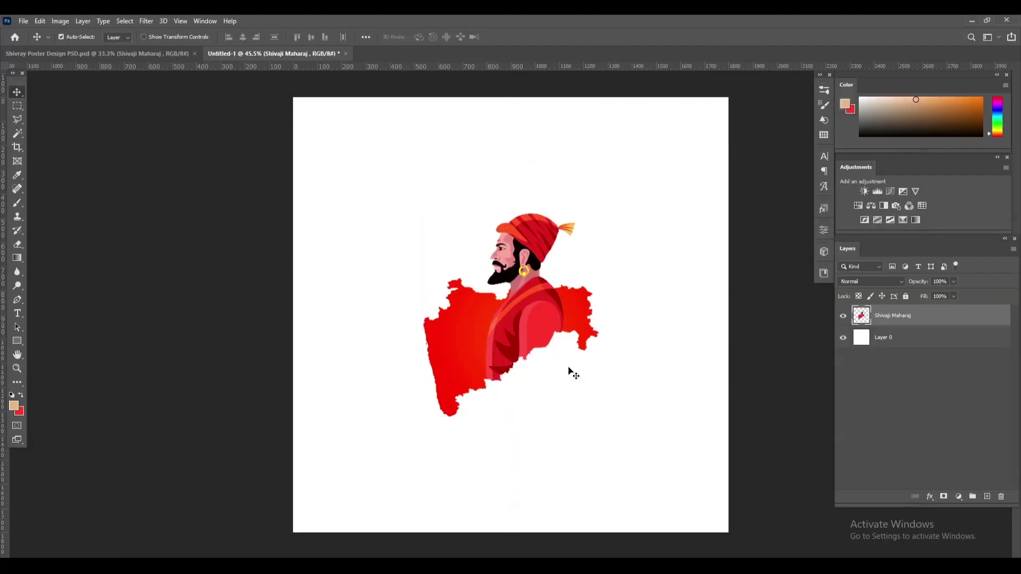
{"action": "left_click", "coordinate": [937, 343]}
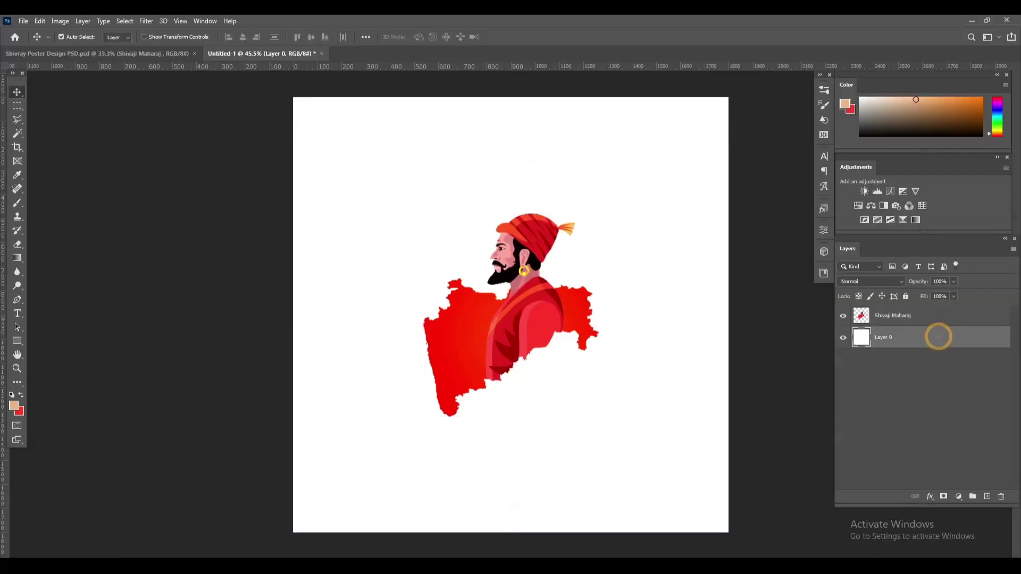
{"action": "left_click", "coordinate": [916, 318]}
{"action": "right_click", "coordinate": [915, 318]}
{"action": "left_click", "coordinate": [810, 268]}
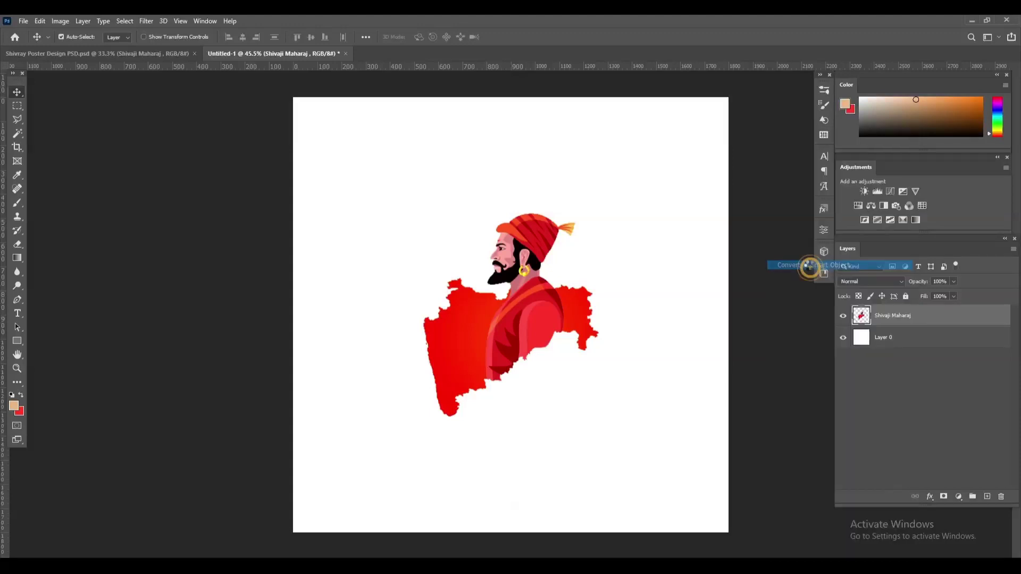
- Copy the Bhagawa flag into Untitled-1 below Shivaji Maharaj as a smart object
{"action": "left_click", "coordinate": [139, 54]}
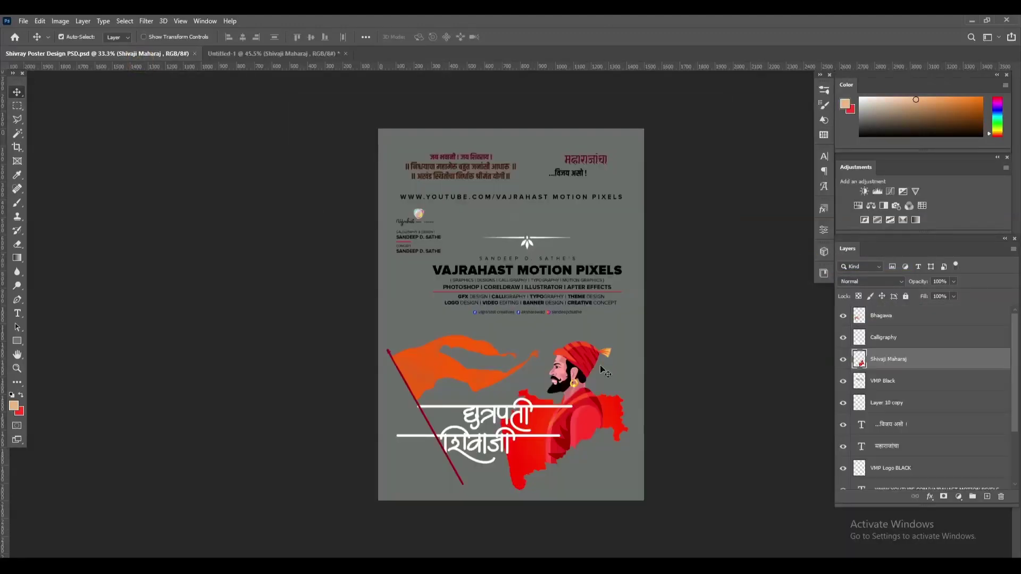
{"action": "left_click_drag", "start_coordinate": [428, 372], "coordinate": [238, 51]}
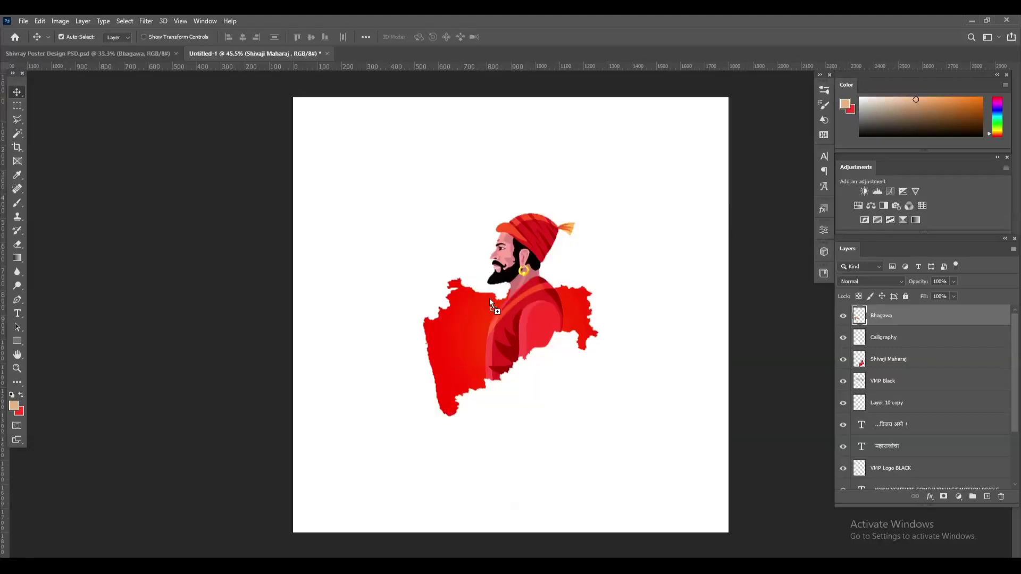
{"action": "left_click_drag", "start_coordinate": [490, 303], "coordinate": [490, 303]}
{"action": "left_click_drag", "start_coordinate": [432, 256], "coordinate": [437, 265]}
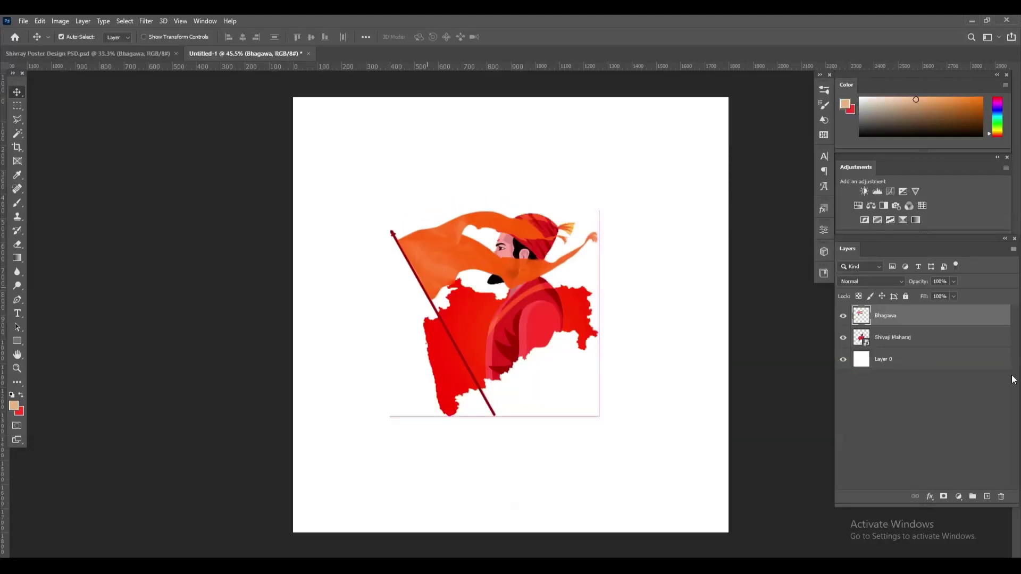
{"action": "left_click_drag", "start_coordinate": [904, 318], "coordinate": [912, 349]}
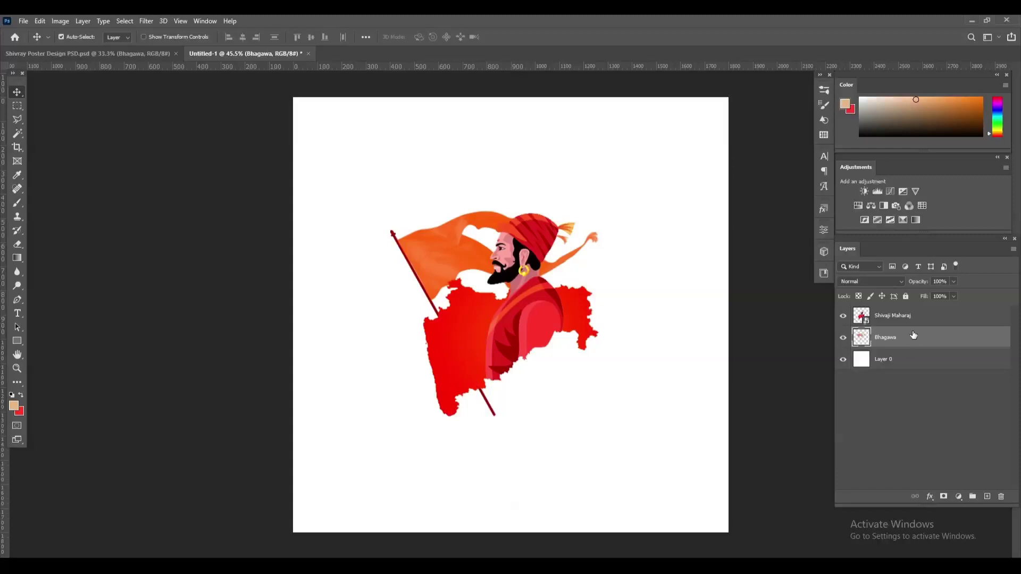
{"action": "right_click", "coordinate": [914, 336]}
{"action": "left_click", "coordinate": [821, 264]}
{"action": "left_click_drag", "start_coordinate": [441, 257], "coordinate": [441, 255]}
{"action": "left_click", "coordinate": [88, 56]}
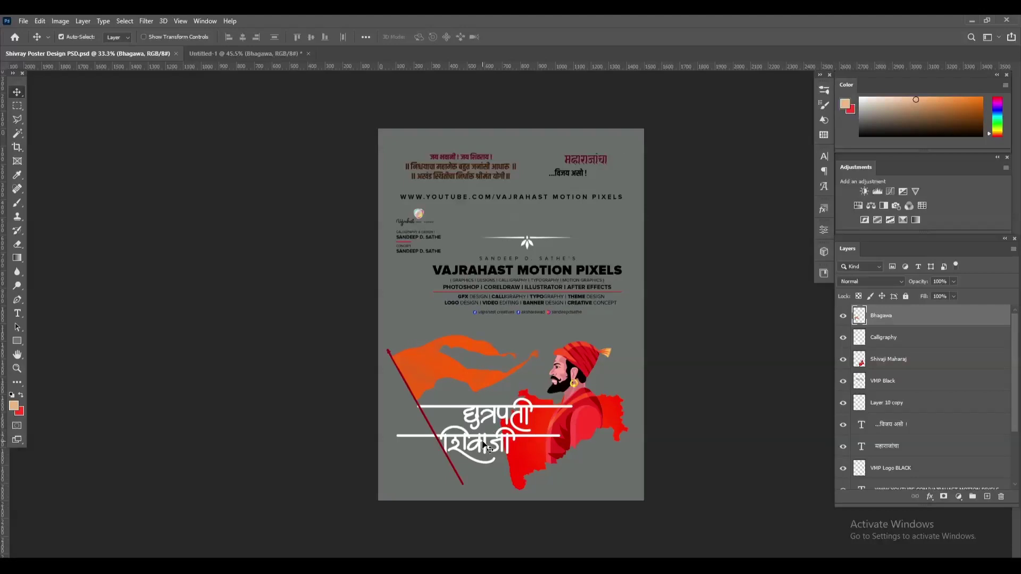
- Copy the Calligraphy layer above Shivaji Maharaj, hide it, and give it an Orange label
{"action": "scroll", "coordinate": [484, 447], "scroll_direction": "up", "scroll_amount": 1}
{"action": "scroll", "coordinate": [548, 400], "scroll_direction": "up", "scroll_amount": 1}
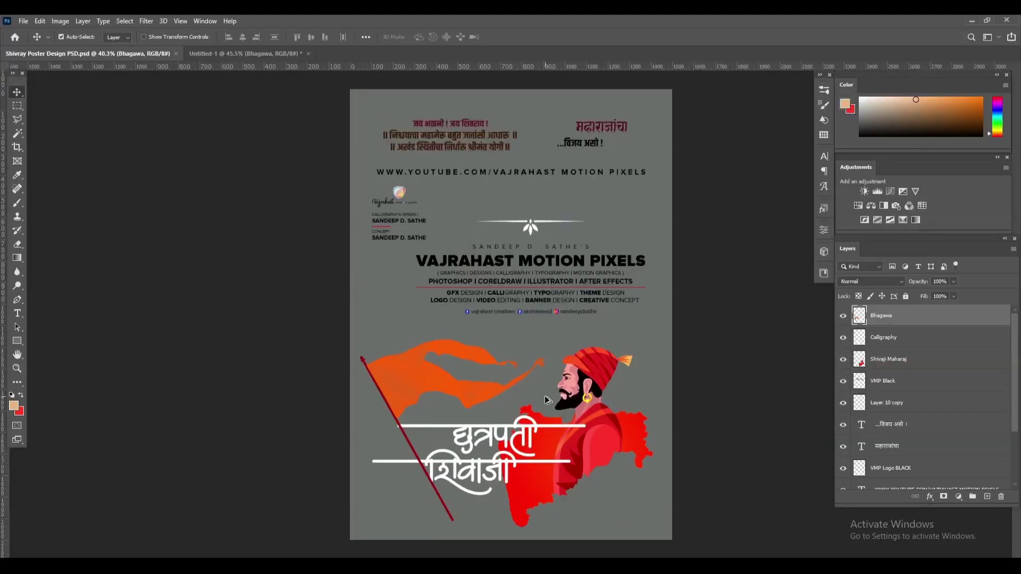
{"action": "mouse_move", "coordinate": [525, 441]}
{"action": "left_mouse_down"}
{"action": "mouse_move", "coordinate": [243, 64]}
{"action": "mouse_move", "coordinate": [251, 94]}
{"action": "left_mouse_up"}
{"action": "left_click_drag", "start_coordinate": [498, 350], "coordinate": [497, 350]}
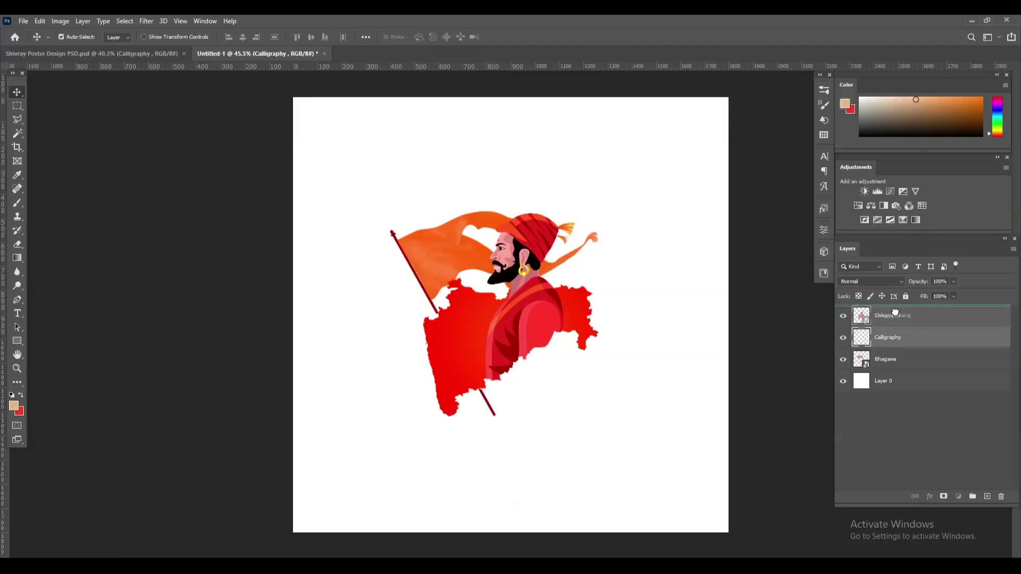
{"action": "left_click_drag", "start_coordinate": [905, 343], "coordinate": [883, 311]}
{"action": "left_click", "coordinate": [844, 318]}
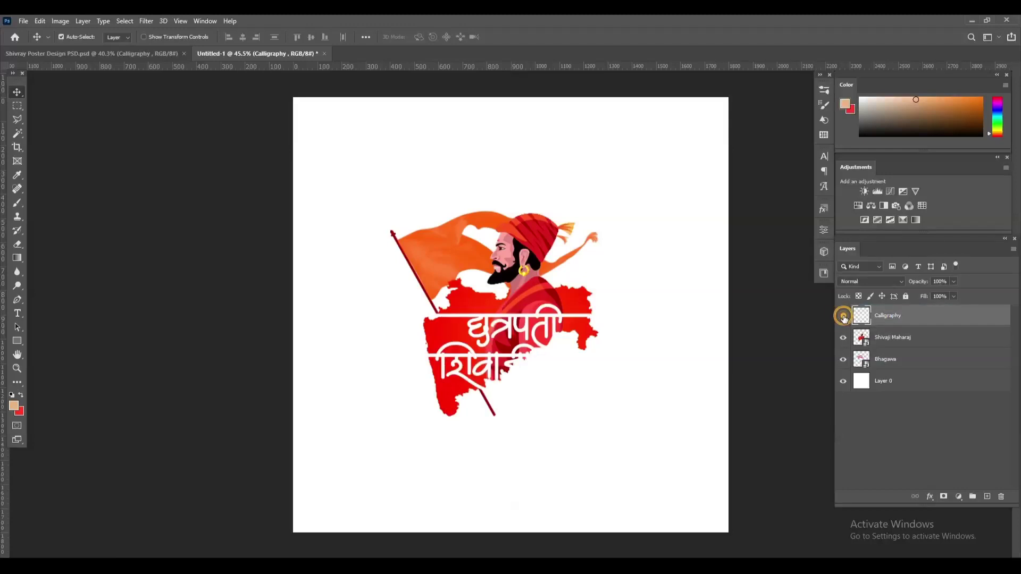
{"action": "right_click", "coordinate": [931, 320]}
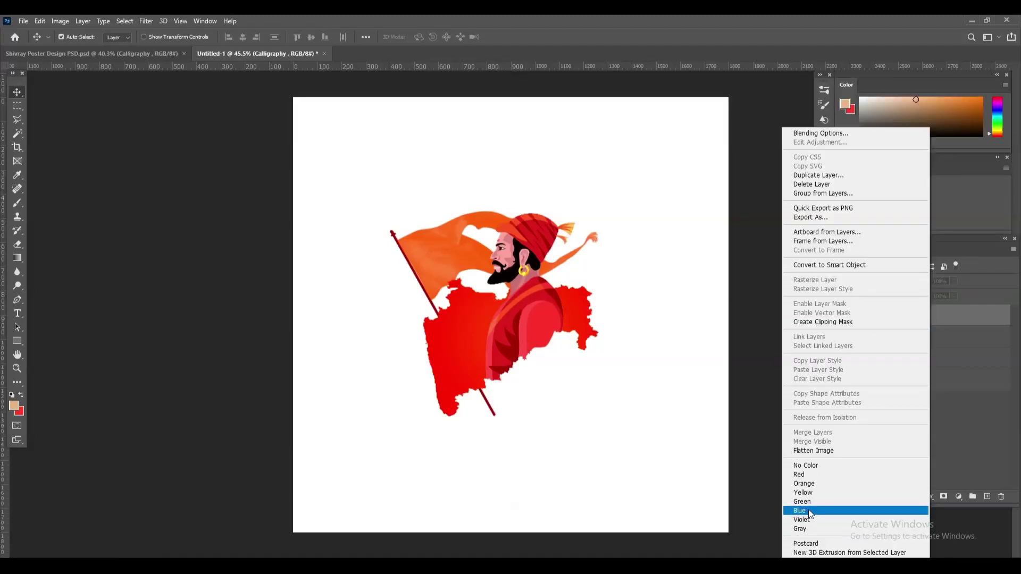
{"action": "left_click", "coordinate": [806, 483]}
{"action": "left_click", "coordinate": [951, 320]}
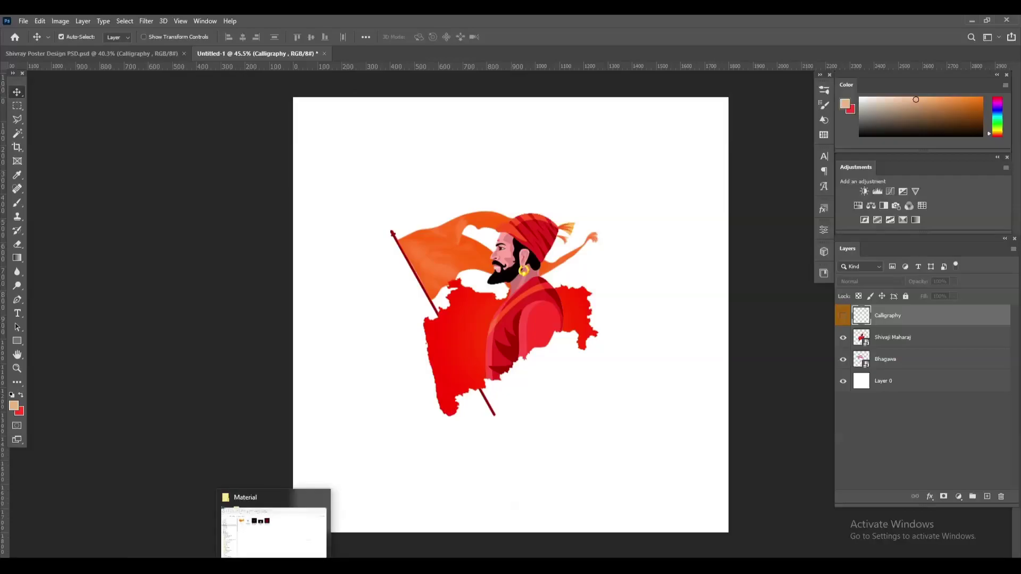
{"action": "left_click", "coordinate": [274, 526]}
- Place the Abstract watercolour image centred below the Bhagawa flag and delete the white Layer 0
{"action": "mouse_move", "coordinate": [195, 153]}
{"action": "left_mouse_down"}
{"action": "mouse_move", "coordinate": [359, 551]}
{"action": "mouse_move", "coordinate": [511, 504]}
{"action": "left_mouse_up"}
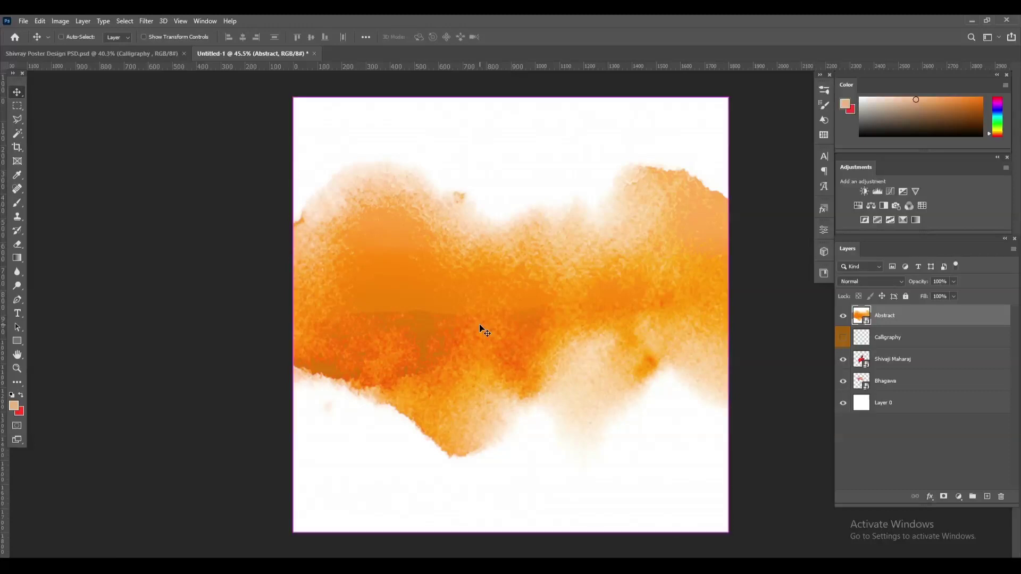
{"action": "left_click", "coordinate": [311, 38]}
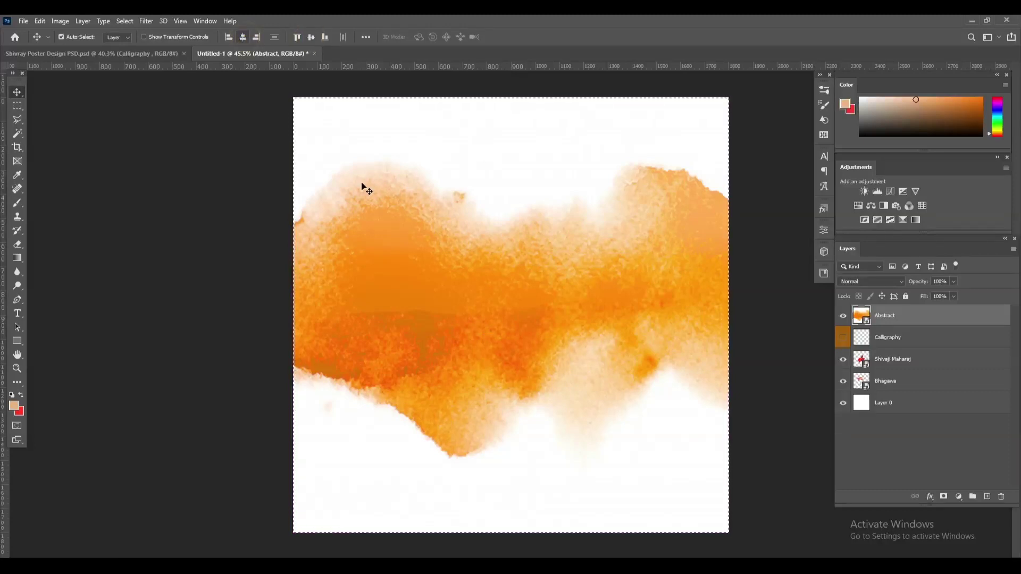
{"action": "key", "text": "ctrl+d"}
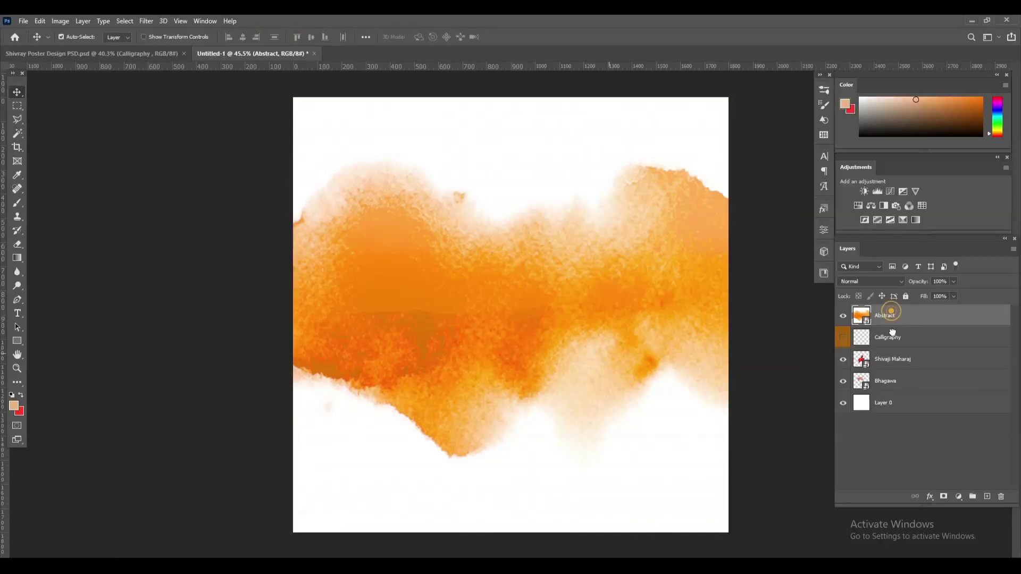
{"action": "left_click_drag", "start_coordinate": [893, 333], "coordinate": [902, 404]}
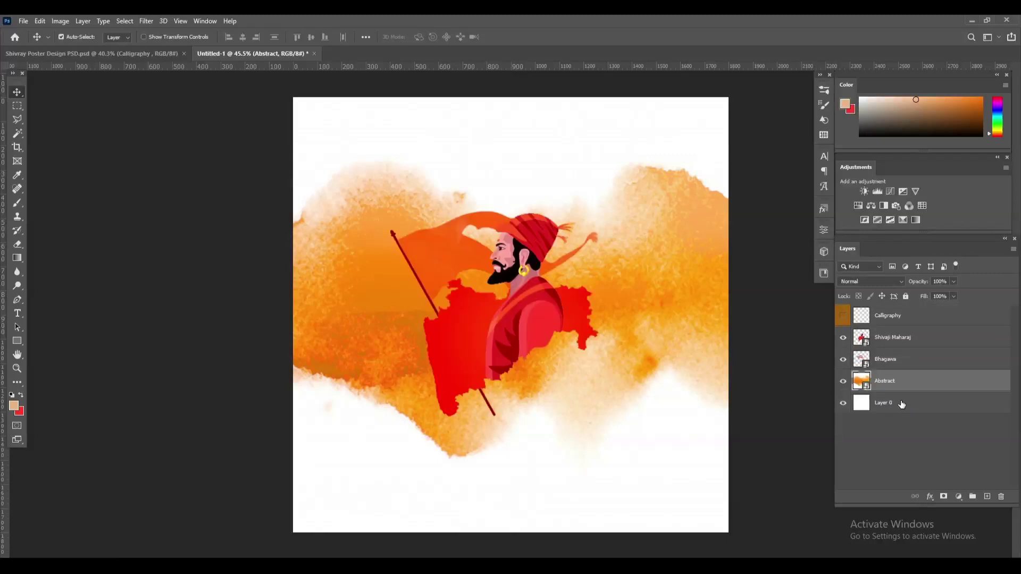
{"action": "left_click", "coordinate": [920, 407]}
{"action": "key", "text": "Delete"}
{"action": "left_click", "coordinate": [549, 308]}
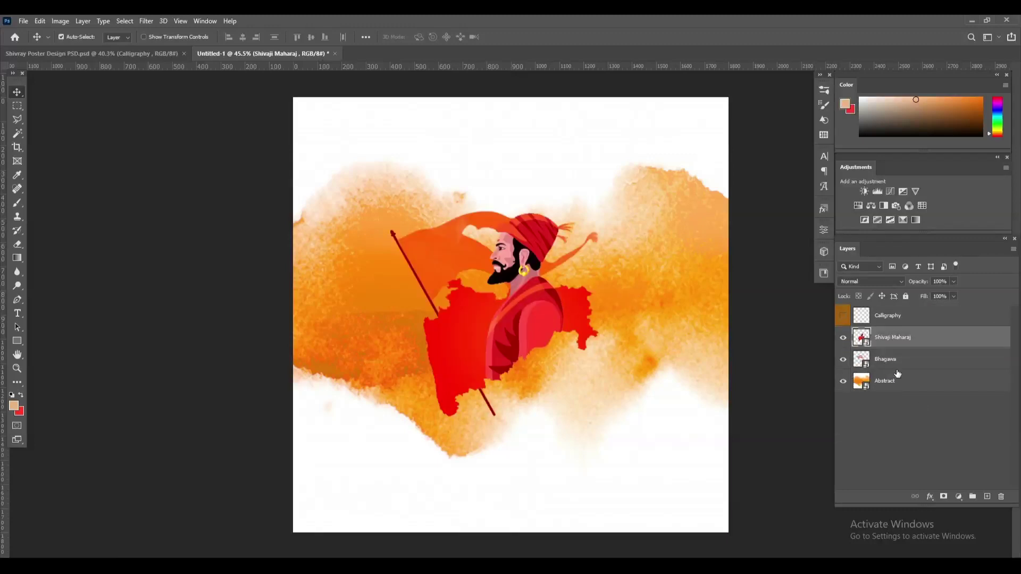
{"action": "left_click", "coordinate": [885, 383]}
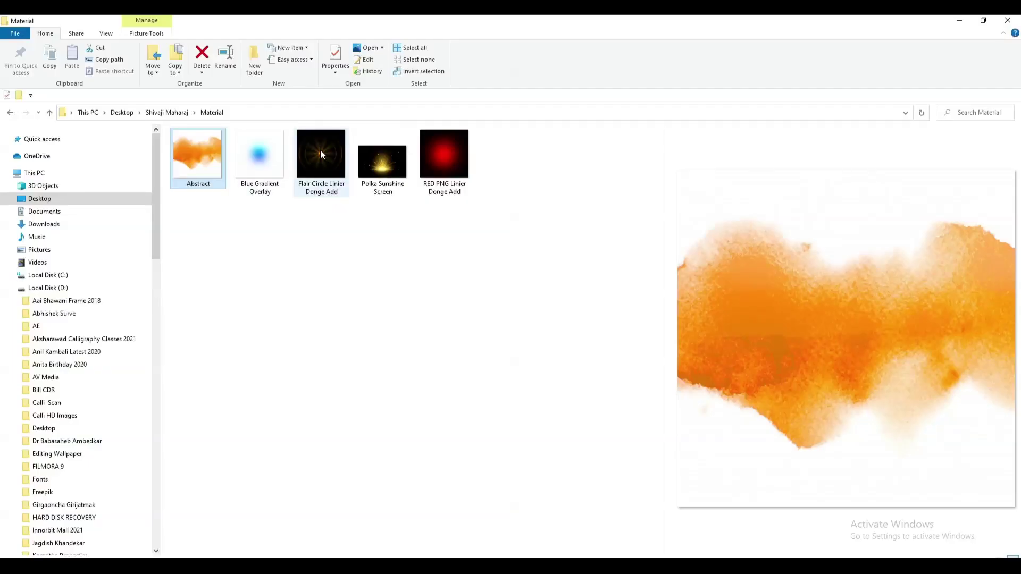
- Place Flair Circle Linier Donge Add above Abstract with Linear Dodge (Add) blending
{"action": "mouse_move", "coordinate": [320, 154]}
{"action": "left_mouse_down"}
{"action": "mouse_move", "coordinate": [354, 556]}
{"action": "mouse_move", "coordinate": [536, 463]}
{"action": "left_mouse_up"}
{"action": "left_click_drag", "start_coordinate": [517, 337], "coordinate": [516, 336]}
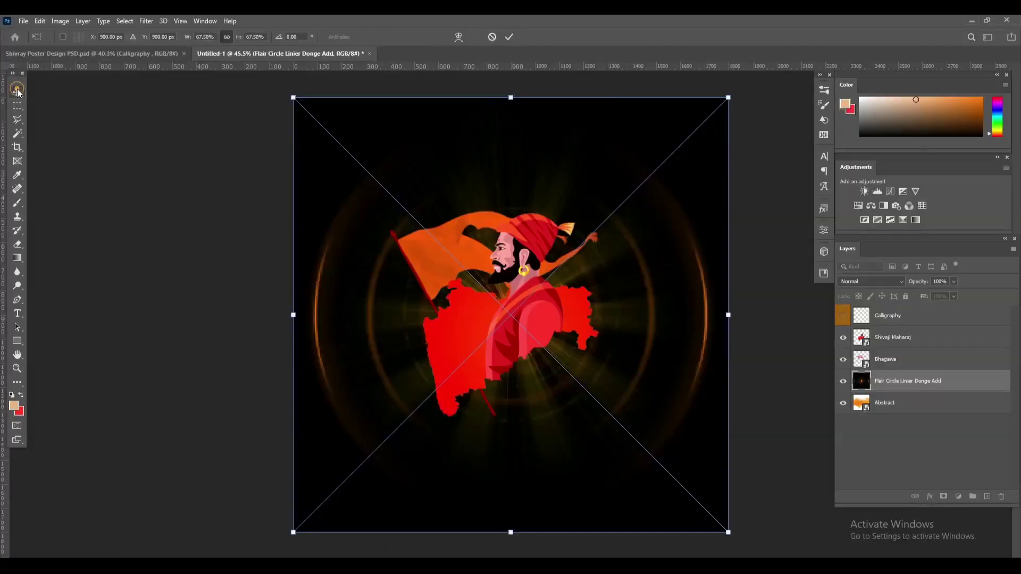
{"action": "left_click", "coordinate": [17, 91]}
{"action": "left_click", "coordinate": [848, 279]}
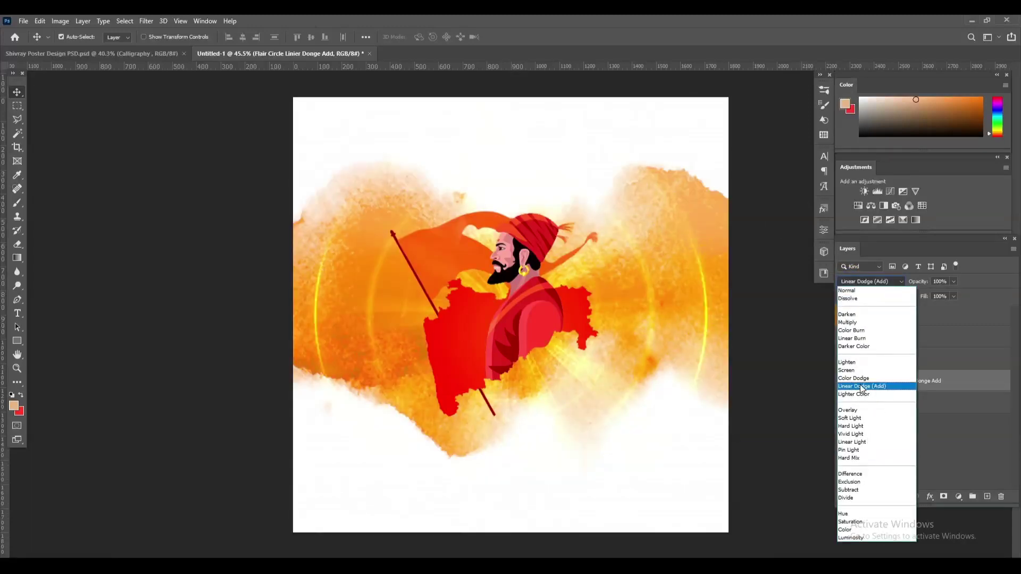
{"action": "left_click", "coordinate": [862, 387]}
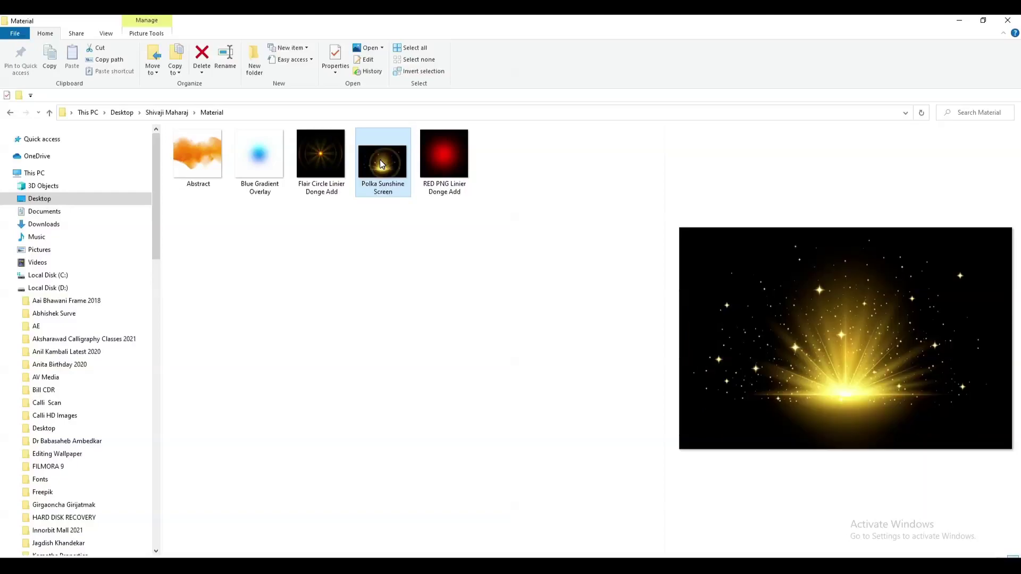
- Place Polka Sunshine Screen nudged up 62 px, blended in Screen mode
{"action": "mouse_move", "coordinate": [380, 159]}
{"action": "left_mouse_down"}
{"action": "mouse_move", "coordinate": [415, 538]}
{"action": "mouse_move", "coordinate": [524, 407]}
{"action": "mouse_move", "coordinate": [517, 395]}
{"action": "left_mouse_up"}
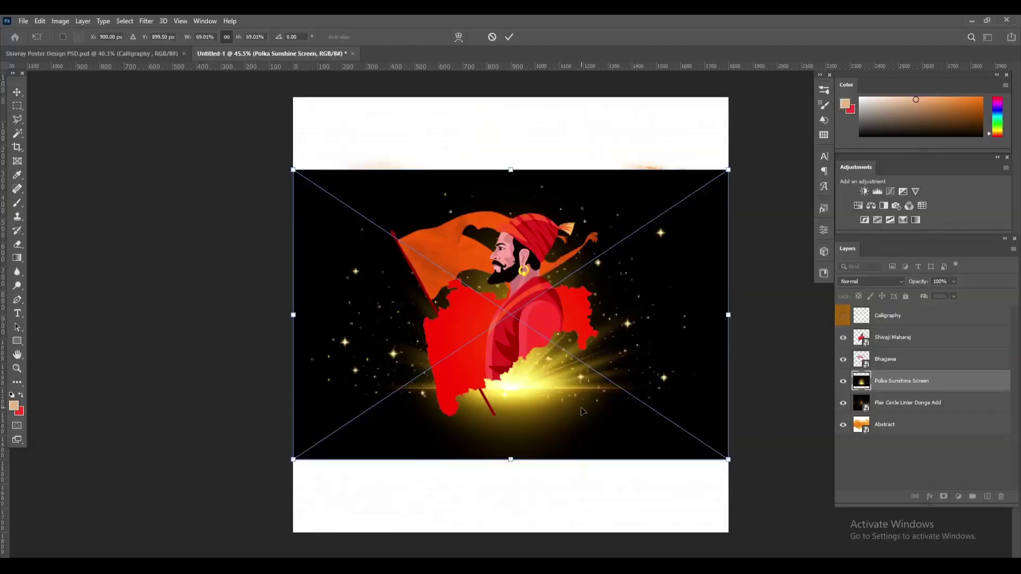
{"action": "left_click_drag", "start_coordinate": [581, 410], "coordinate": [580, 389]}
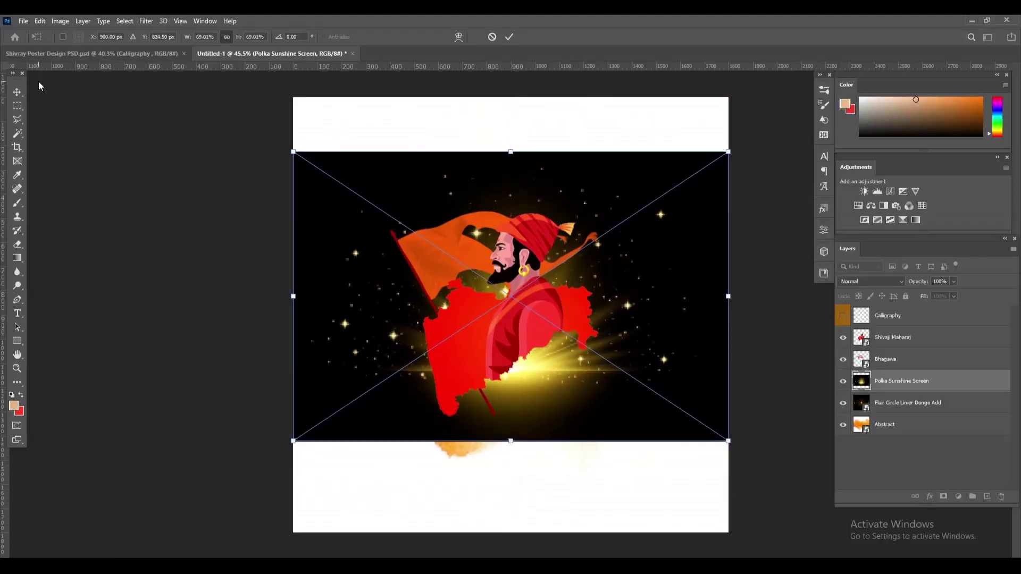
{"action": "left_click", "coordinate": [18, 93]}
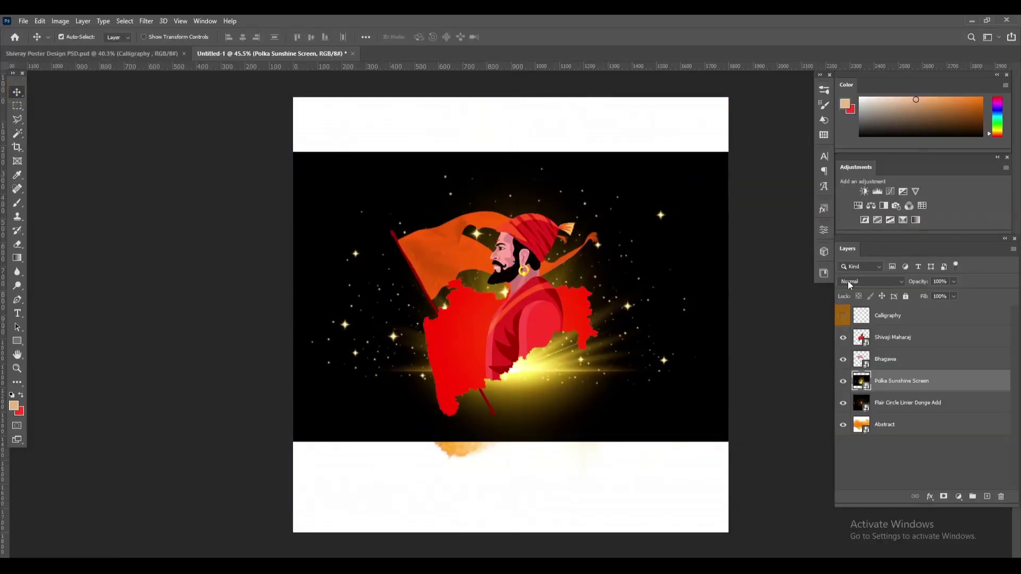
{"action": "left_click", "coordinate": [848, 281]}
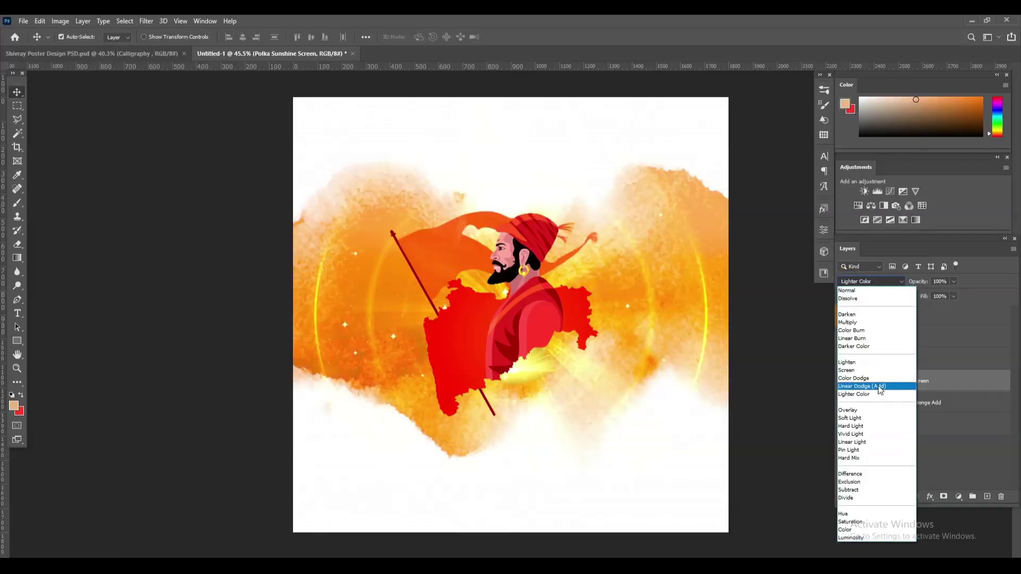
{"action": "left_click", "coordinate": [865, 370]}
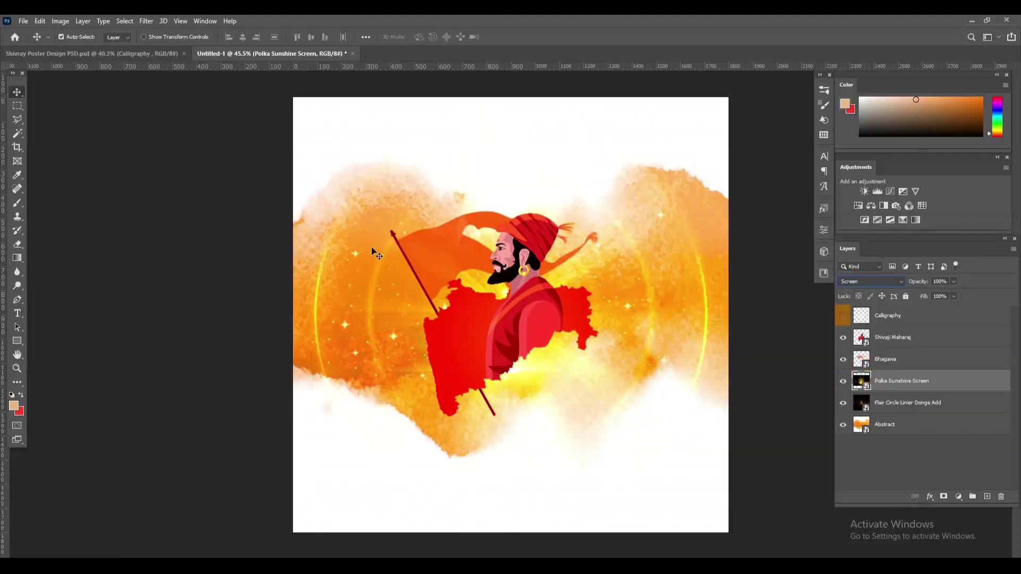
- Scale the sunshine overlay to about 71.74% with Free Transform
{"action": "key", "text": "ctrl+t"}
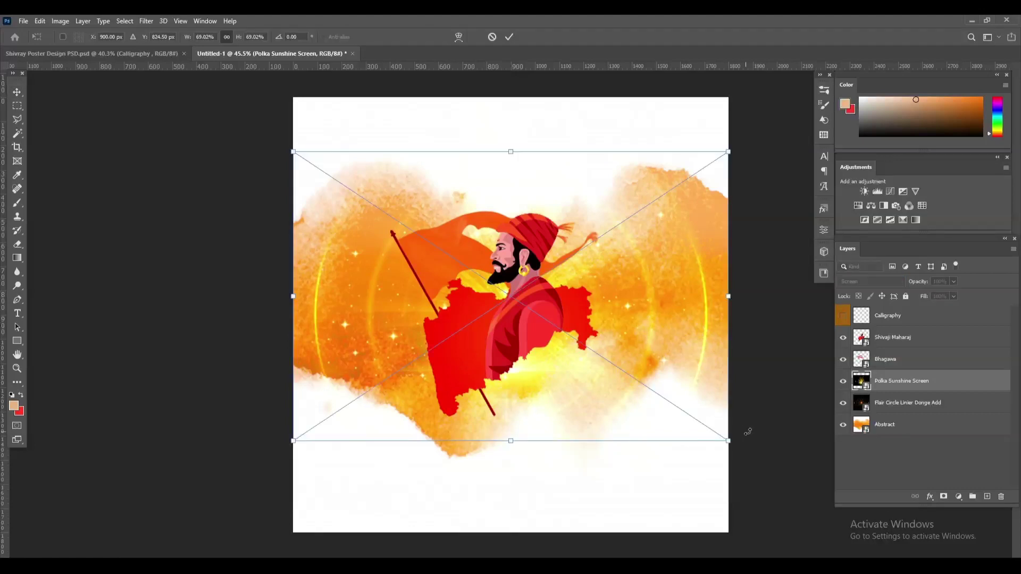
{"action": "left_click_drag", "start_coordinate": [728, 440], "coordinate": [742, 451]}
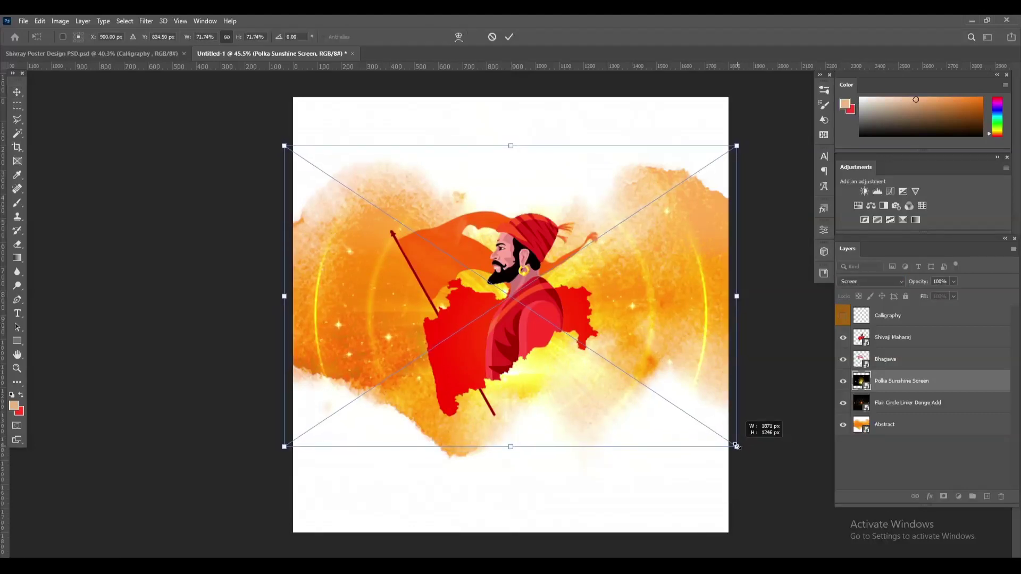
{"action": "left_click_drag", "start_coordinate": [742, 450], "coordinate": [736, 446]}
{"action": "left_click", "coordinate": [17, 92]}
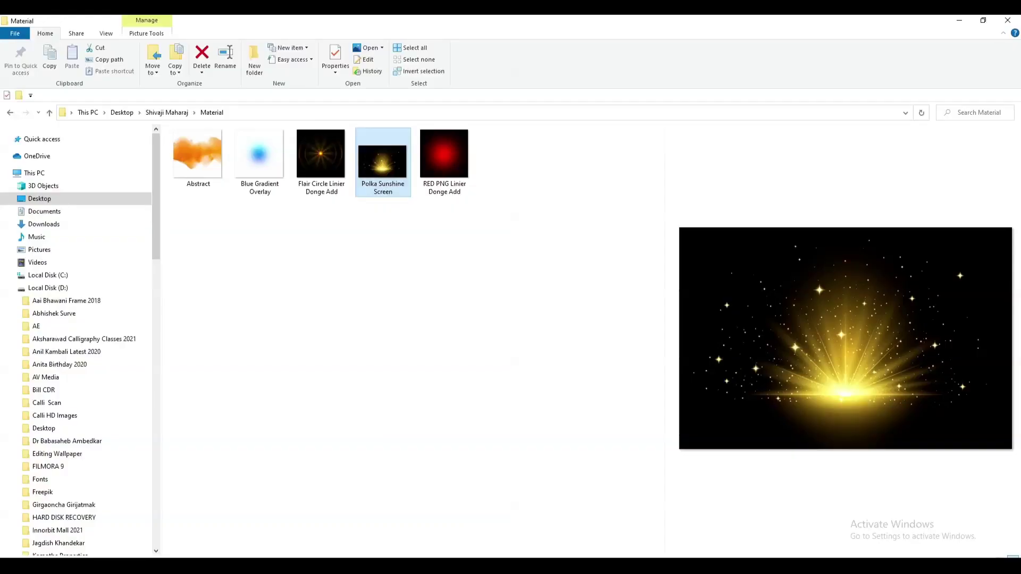
- Place RED PNG Linier Donge Add scaled to about 92.7%, then hide the layer
{"action": "mouse_move", "coordinate": [439, 161]}
{"action": "left_mouse_down"}
{"action": "mouse_move", "coordinate": [354, 563]}
{"action": "mouse_move", "coordinate": [510, 430]}
{"action": "left_mouse_up"}
{"action": "left_click_drag", "start_coordinate": [512, 380], "coordinate": [511, 380]}
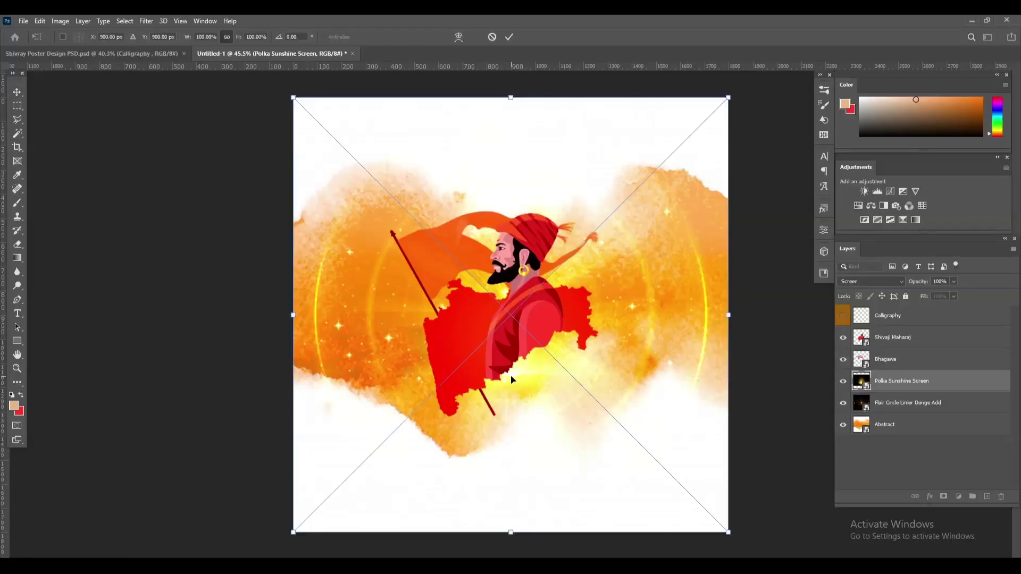
{"action": "left_click_drag", "start_coordinate": [729, 533], "coordinate": [712, 516]}
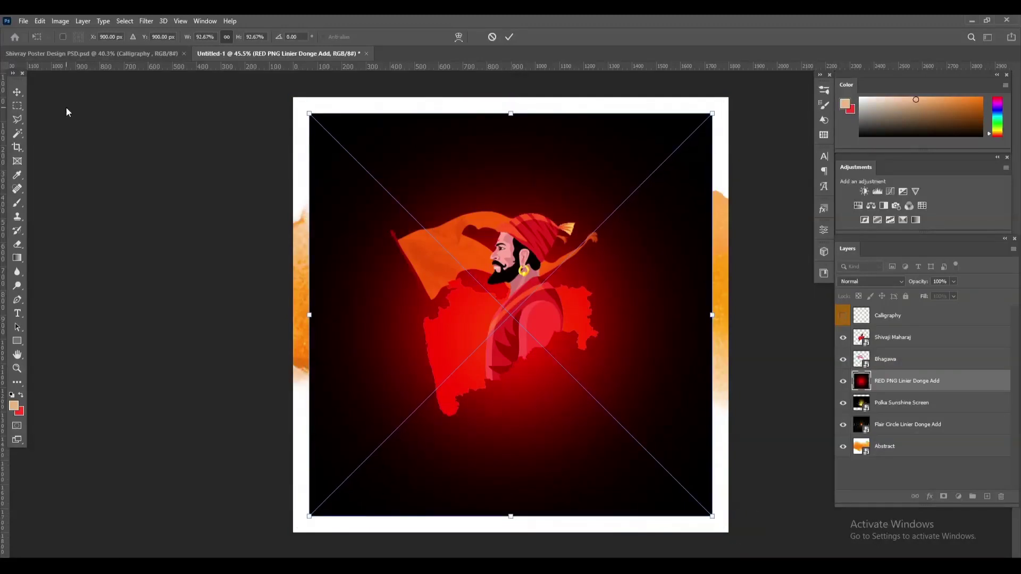
{"action": "left_click", "coordinate": [18, 92]}
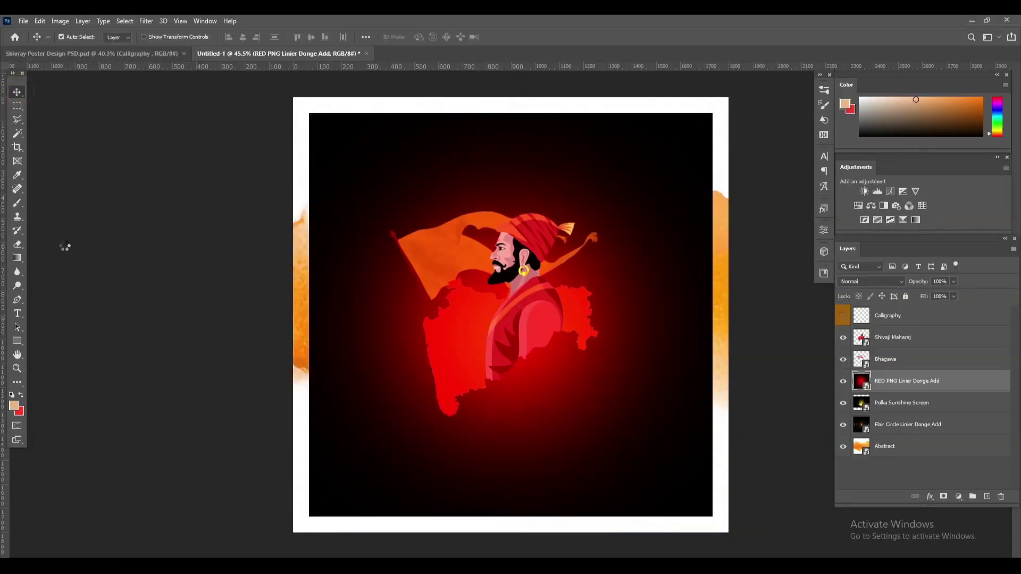
{"action": "left_click", "coordinate": [843, 382]}
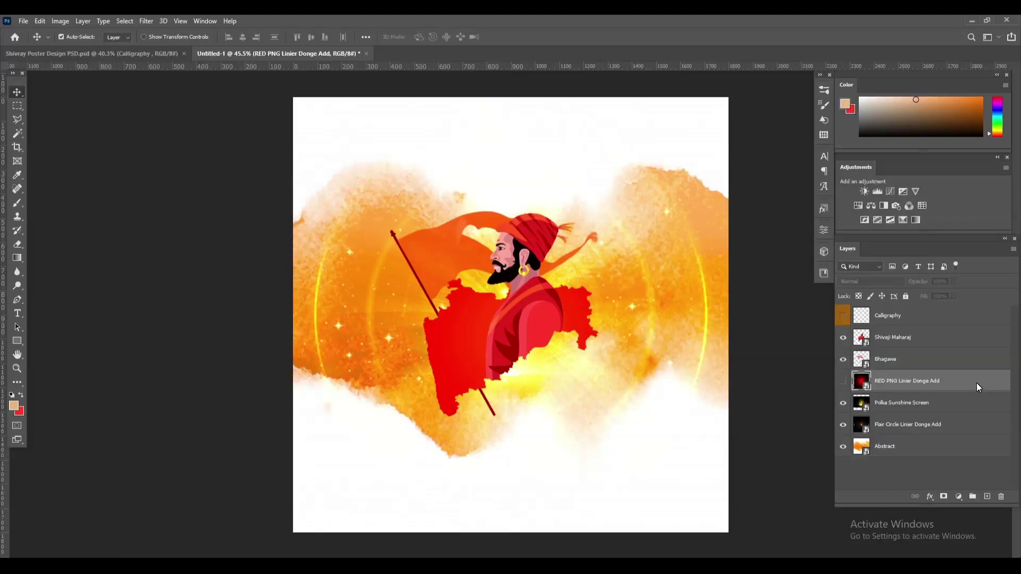
- Give the RED PNG layer a Red label and make Shivaji Maharaj active
{"action": "right_click", "coordinate": [976, 383]}
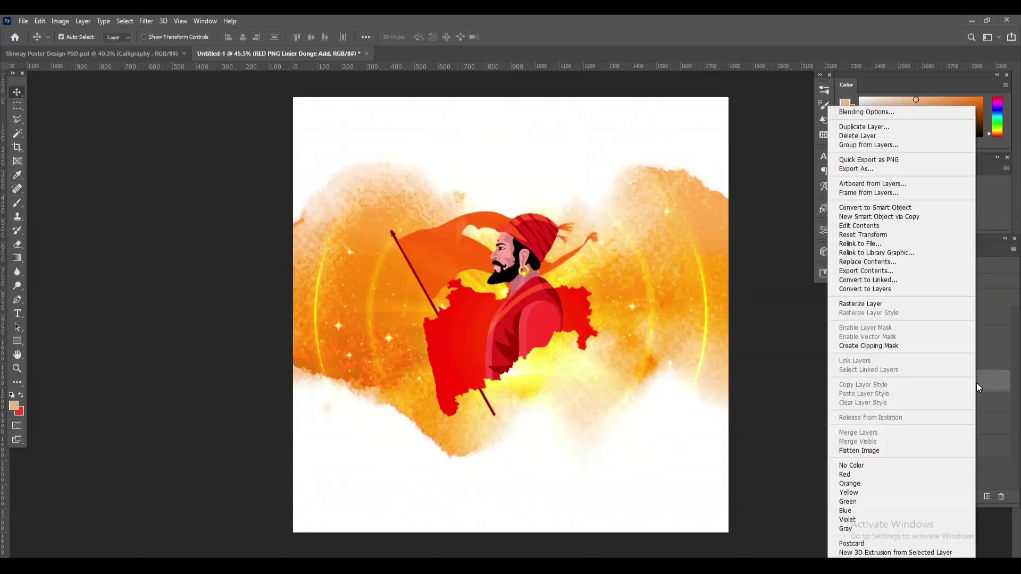
{"action": "left_click", "coordinate": [872, 474]}
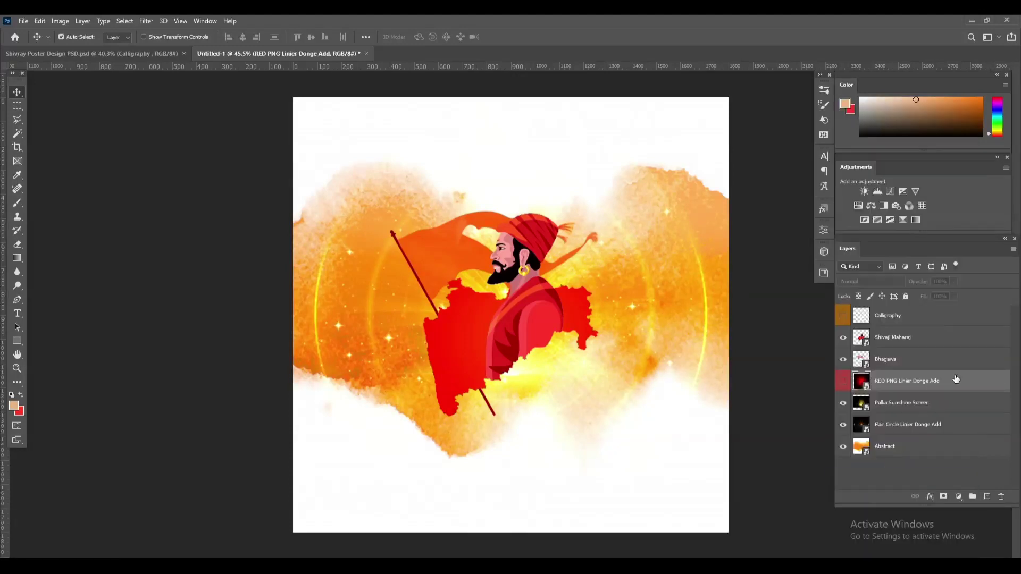
{"action": "left_click", "coordinate": [912, 340]}
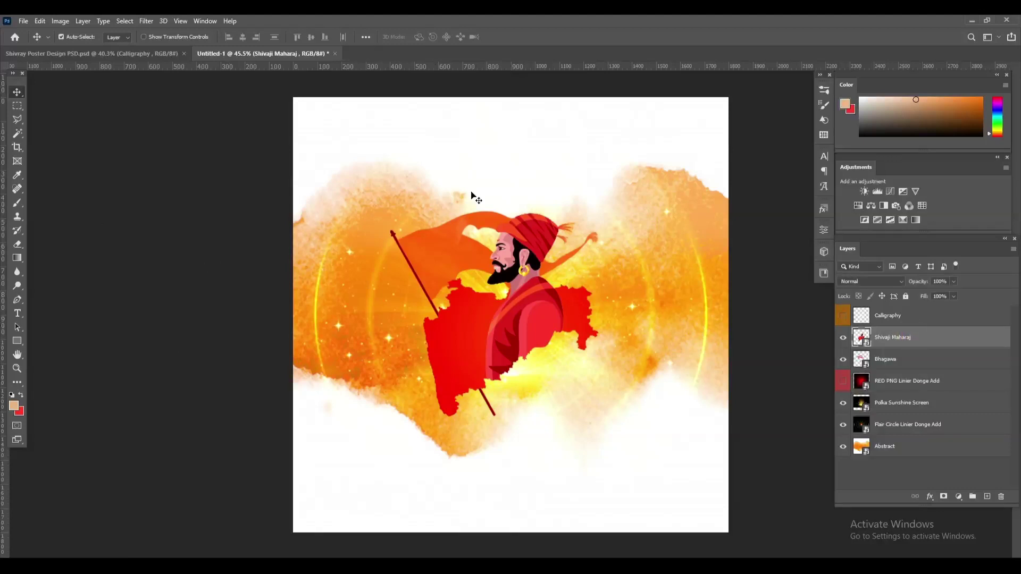
- Set up a Soft Round brush at about 64% opacity
{"action": "left_click", "coordinate": [17, 204]}
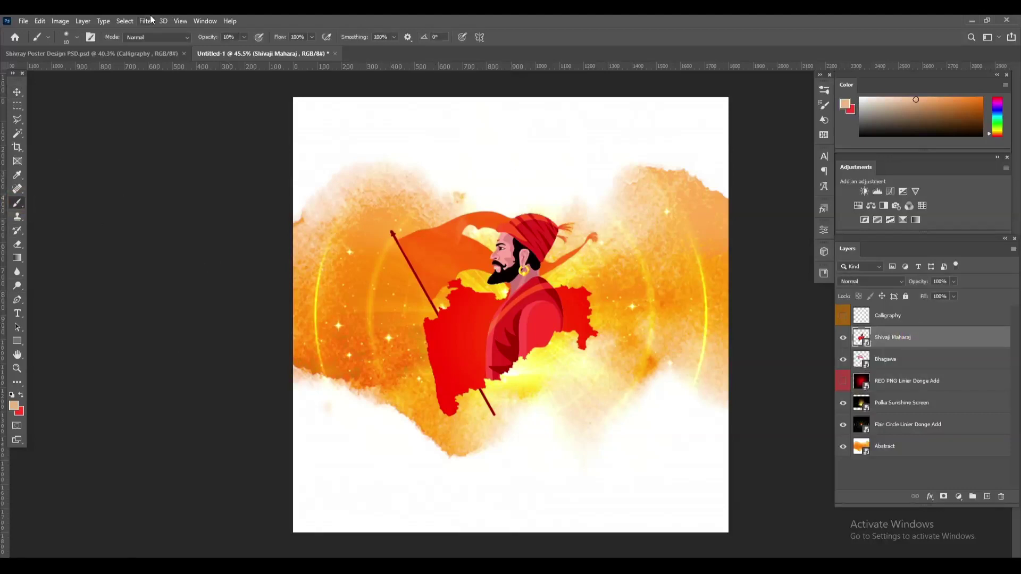
{"action": "left_click", "coordinate": [68, 39]}
{"action": "left_click", "coordinate": [80, 177]}
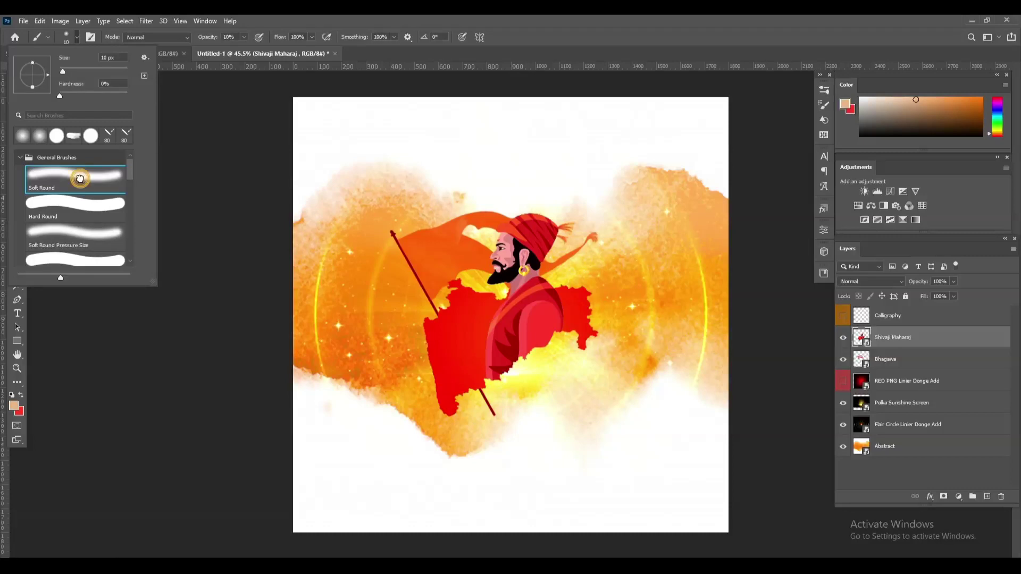
{"action": "left_click", "coordinate": [461, 38]}
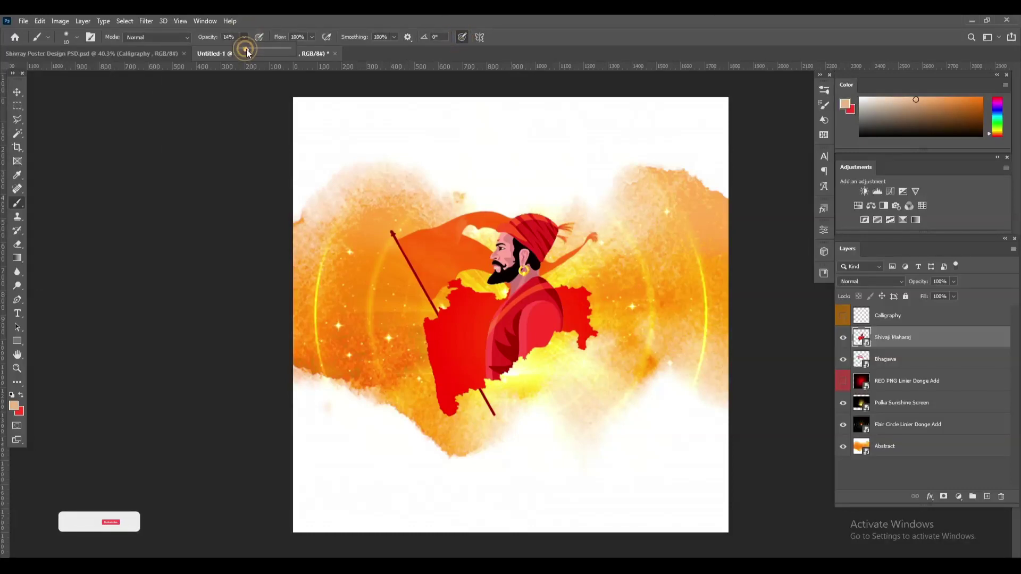
{"action": "left_click_drag", "start_coordinate": [241, 50], "coordinate": [255, 49]}
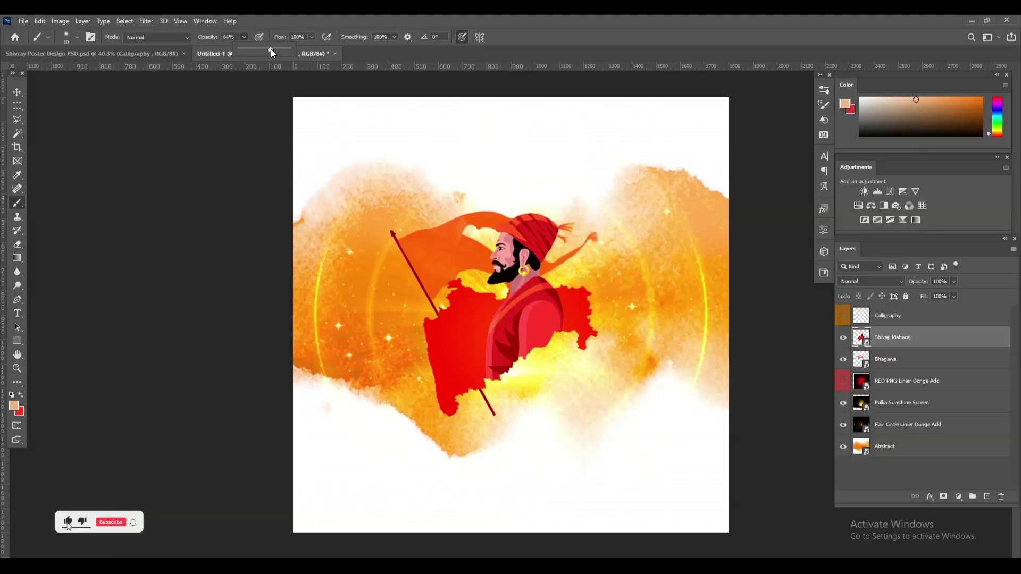
{"action": "left_click", "coordinate": [462, 38]}
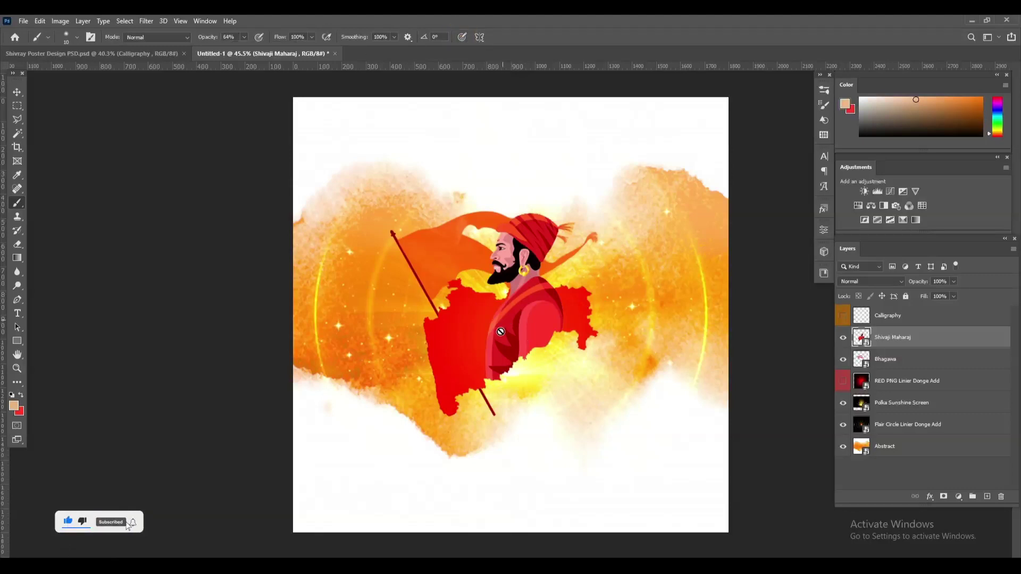
- Add Layer 1 above Shivaji Maharaj and paint a soft glow with a ~700 px brush
{"action": "left_click", "coordinate": [987, 497]}
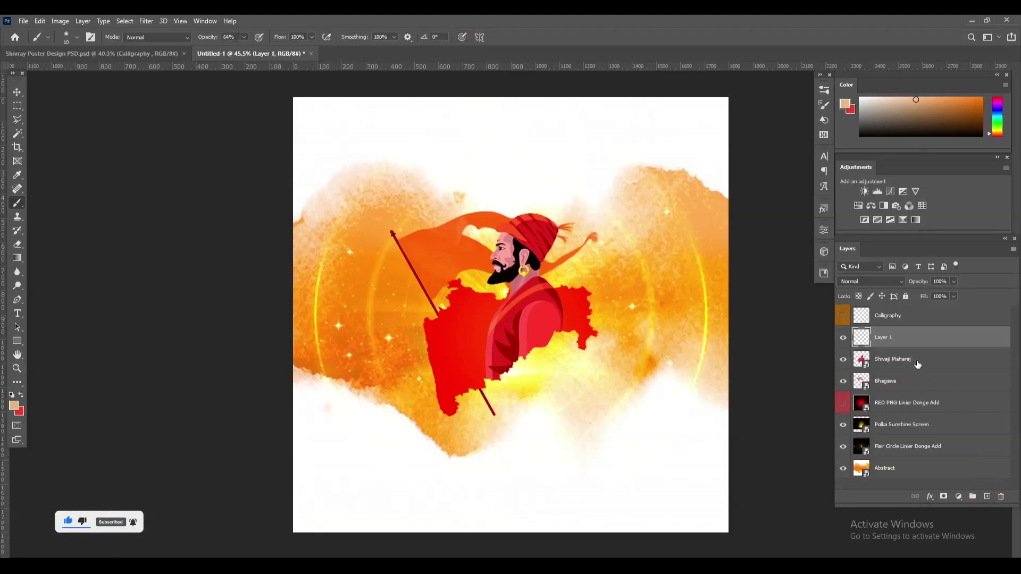
{"action": "left_click_drag", "start_coordinate": [887, 336], "coordinate": [887, 340]}
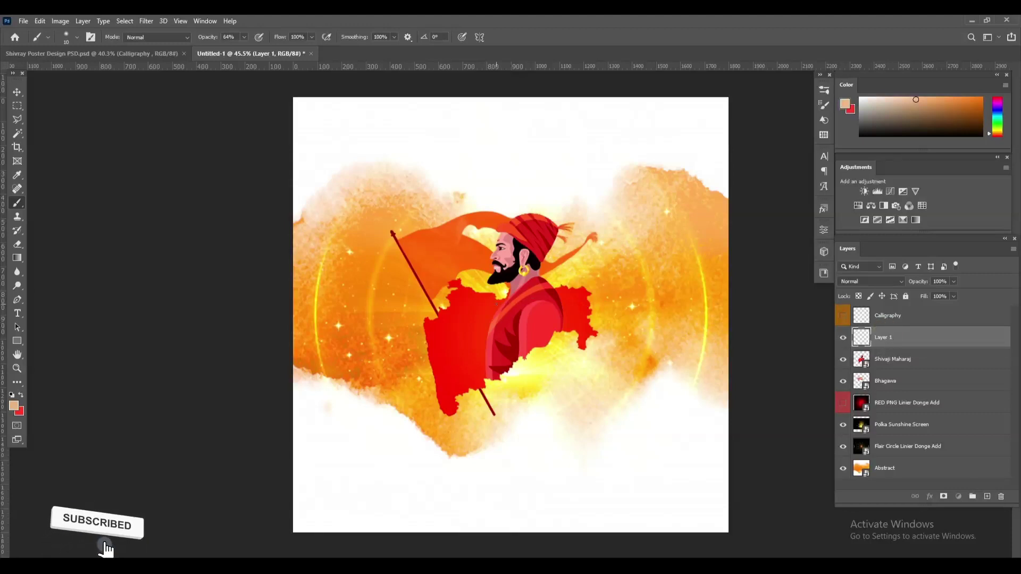
{"action": "key", "text": "bracketright"}
{"action": "key", "text": "bracketright"}
{"action": "key", "text": "bracketright"}
{"action": "key", "text": "bracketright"}
{"action": "key", "text": "bracketright"}
{"action": "key", "text": "bracketright"}
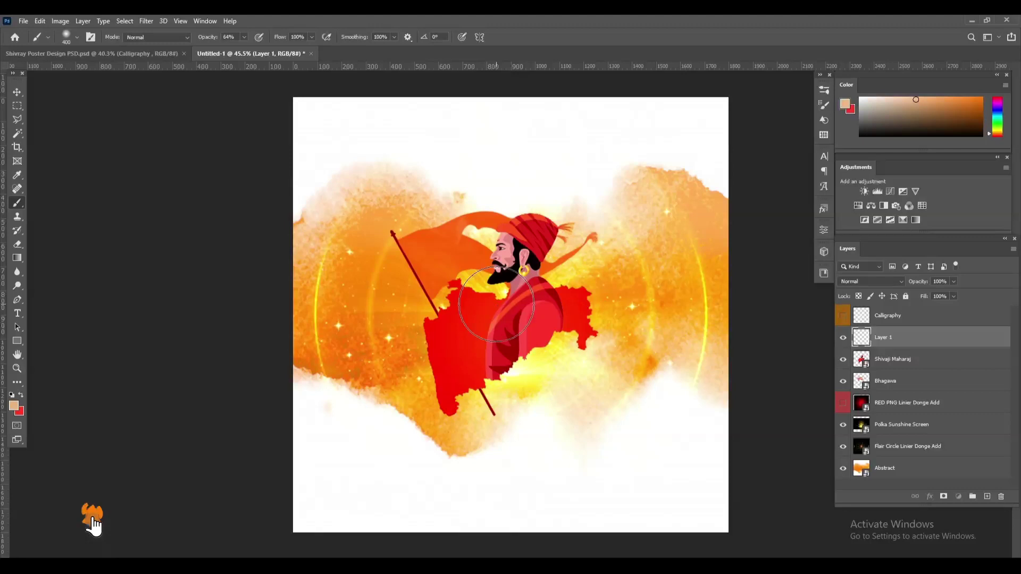
{"action": "key", "text": "bracketright"}
{"action": "key", "text": "bracketright"}
{"action": "key", "text": "bracketright"}
{"action": "key", "text": "bracketright"}
{"action": "key", "text": "bracketright"}
{"action": "key", "text": "bracketright"}
{"action": "key", "text": "bracketright"}
{"action": "key", "text": "bracketright"}
{"action": "key", "text": "bracketright"}
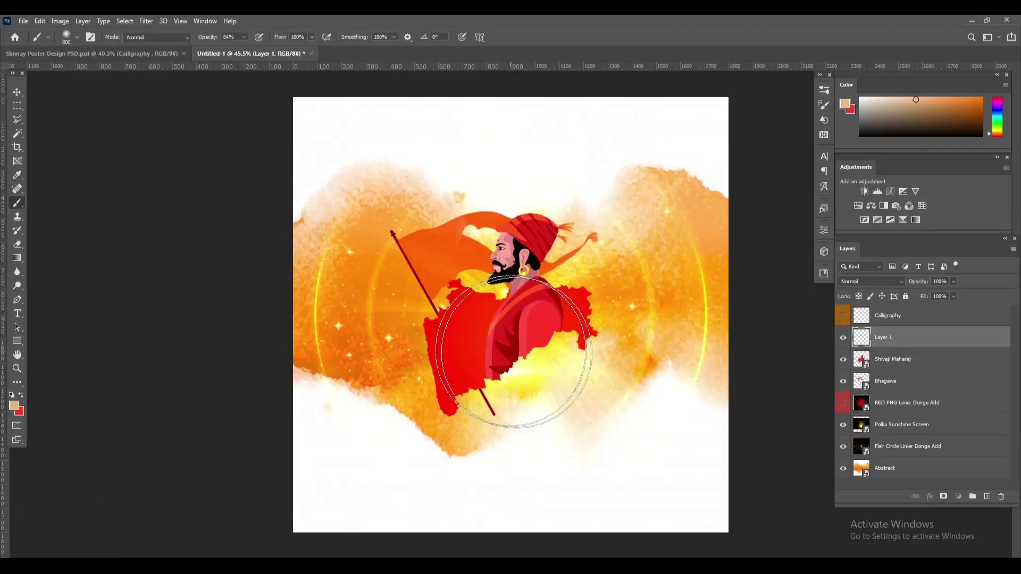
{"action": "key", "text": "bracketright"}
{"action": "key", "text": "bracketright"}
{"action": "key", "text": "bracketright"}
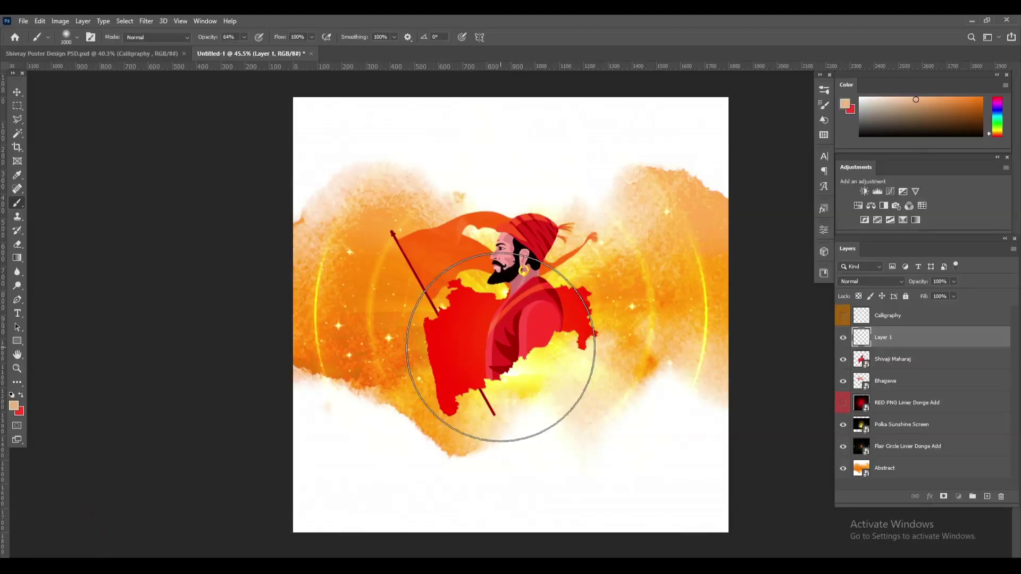
{"action": "left_click", "coordinate": [502, 346]}
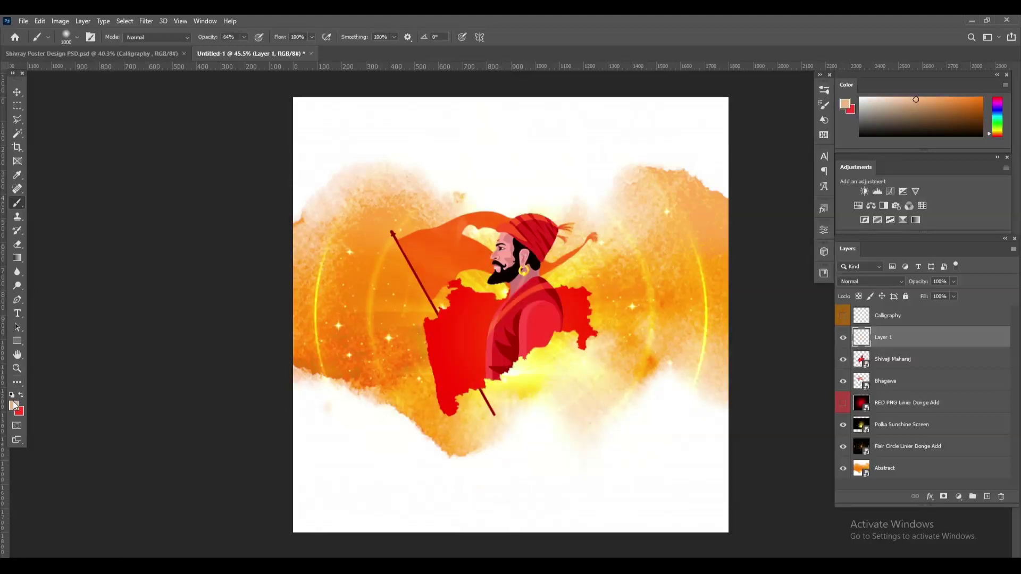
- Set the foreground colour to black and paint soft dark shading over the centre
{"action": "left_click", "coordinate": [14, 405]}
{"action": "left_click", "coordinate": [867, 290]}
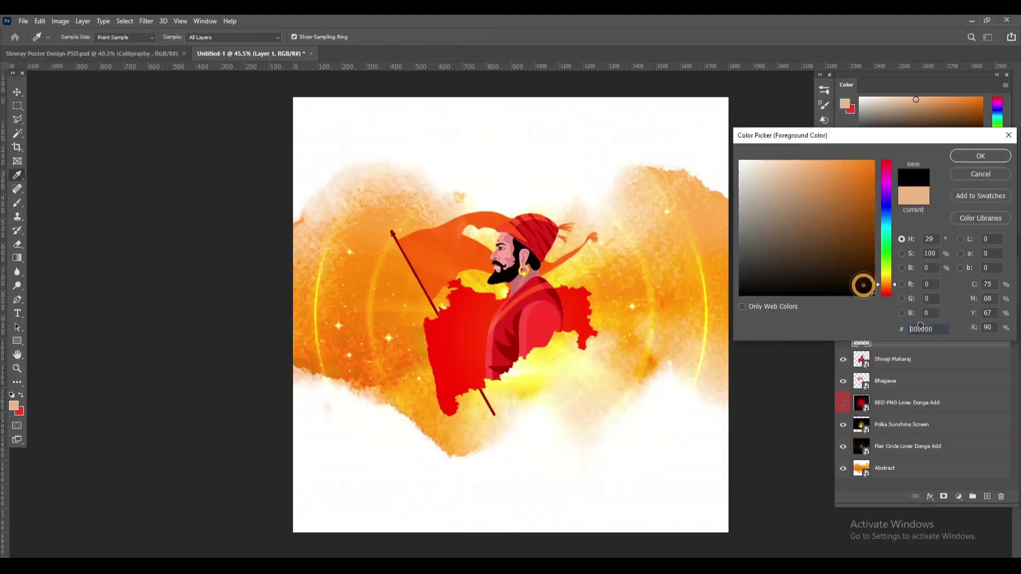
{"action": "left_click", "coordinate": [1005, 156]}
{"action": "key", "text": "b"}
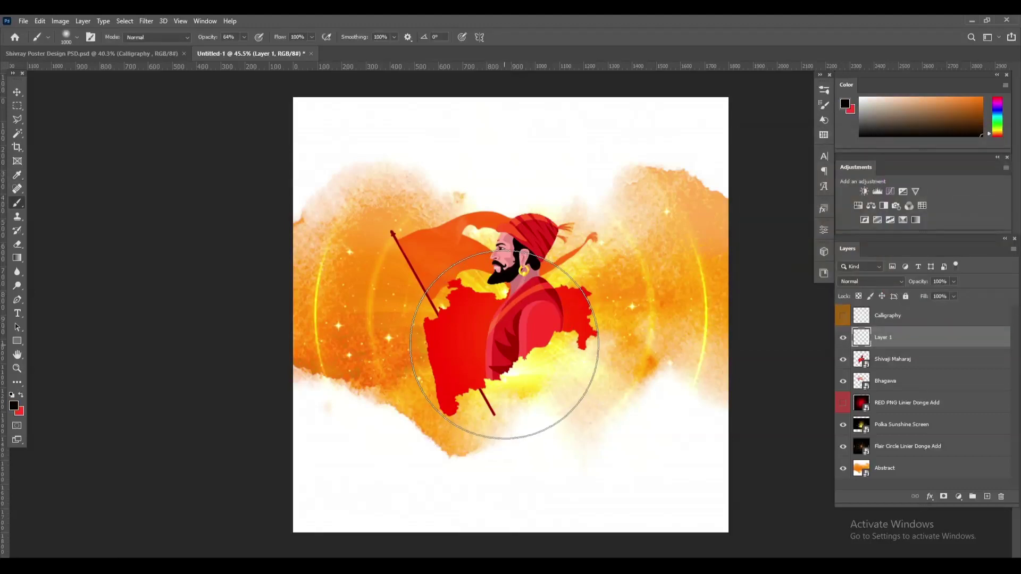
{"action": "left_click", "coordinate": [504, 344]}
{"action": "left_click", "coordinate": [504, 344]}
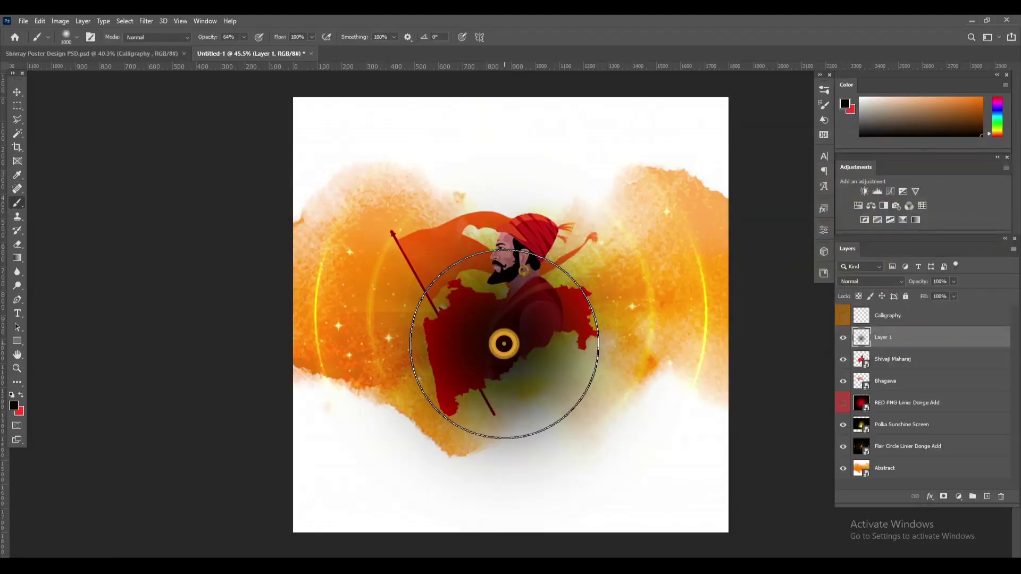
{"action": "left_click", "coordinate": [505, 345]}
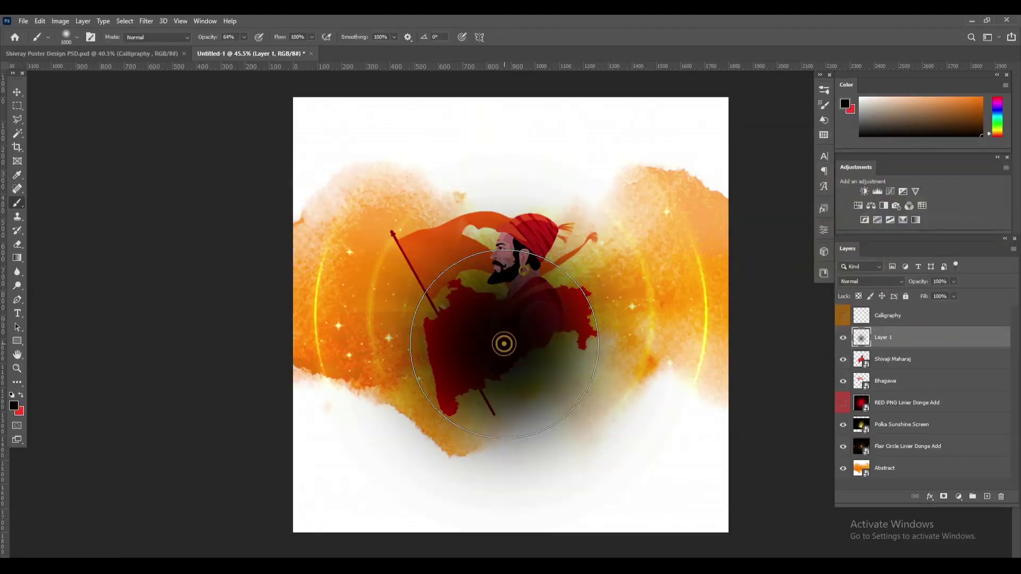
- Shrink the brush to about 200 px and return to the Move tool
{"action": "left_click", "coordinate": [18, 93]}
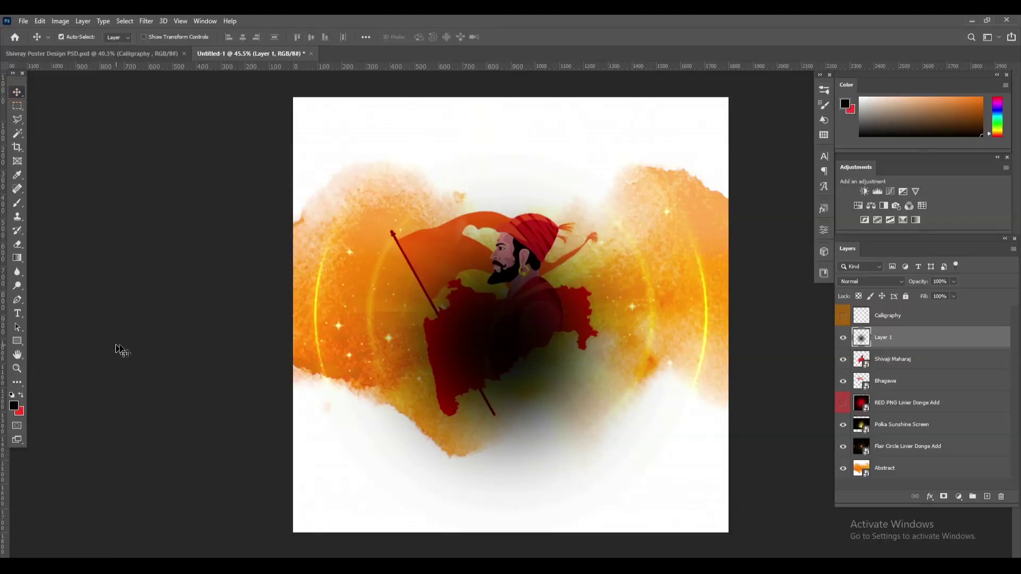
{"action": "key", "text": "b"}
{"action": "key", "text": "bracketleft"}
{"action": "key", "text": "bracketleft"}
{"action": "key", "text": "bracketleft"}
{"action": "key", "text": "bracketleft"}
{"action": "key", "text": "bracketleft"}
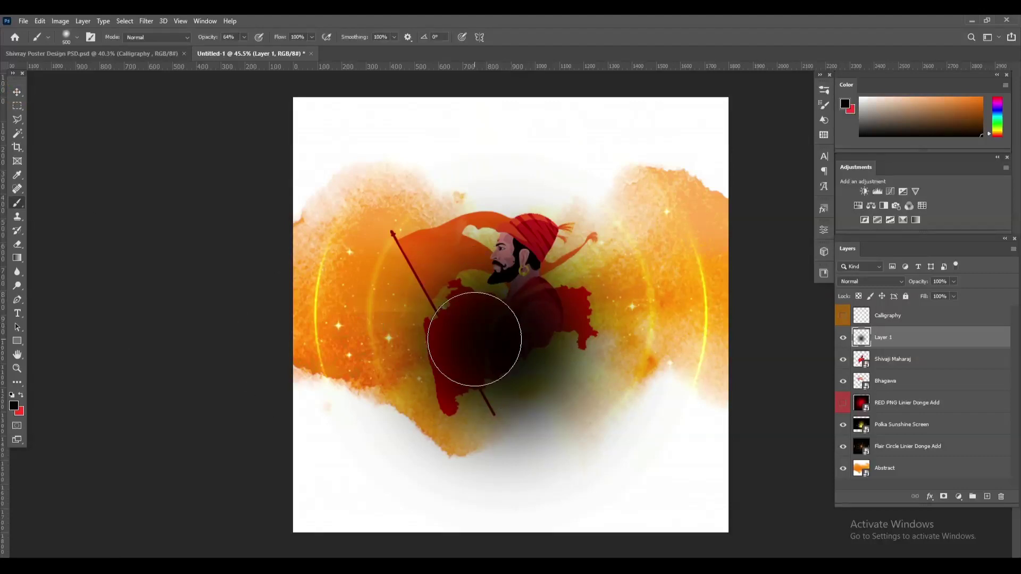
{"action": "key", "text": "bracketleft"}
{"action": "key", "text": "bracketleft"}
{"action": "key", "text": "bracketleft"}
{"action": "key", "text": "bracketleft"}
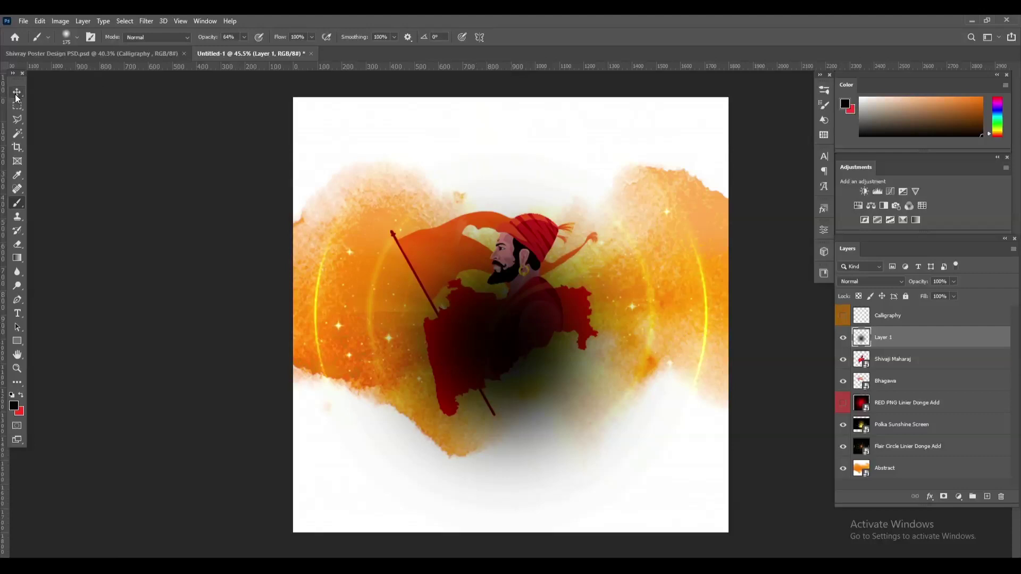
{"action": "left_click", "coordinate": [18, 92]}
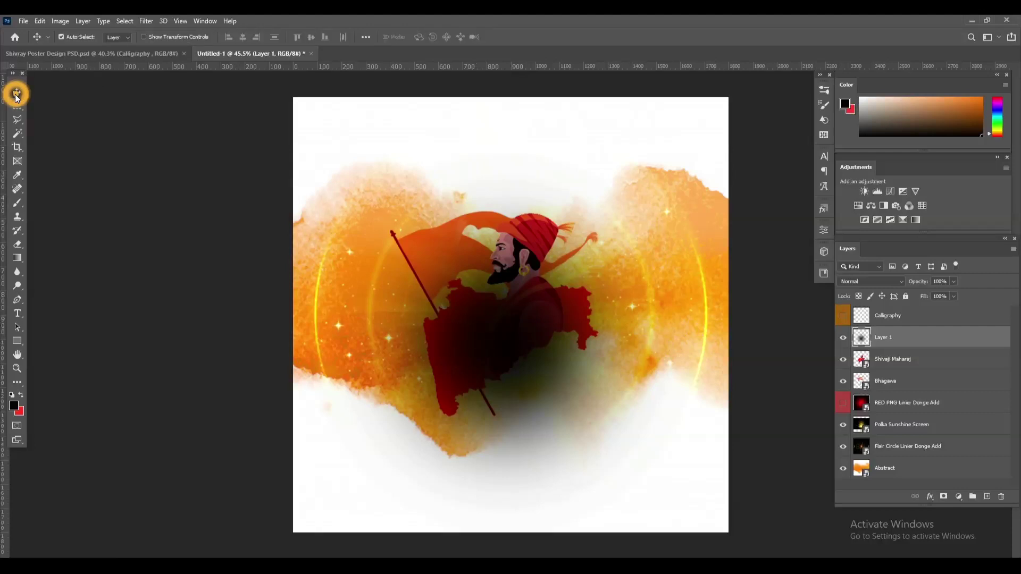
- Convert Layer 1 to a smart object and apply Add Noise at 152.87% Uniform
{"action": "right_click", "coordinate": [904, 345]}
{"action": "left_click", "coordinate": [806, 267]}
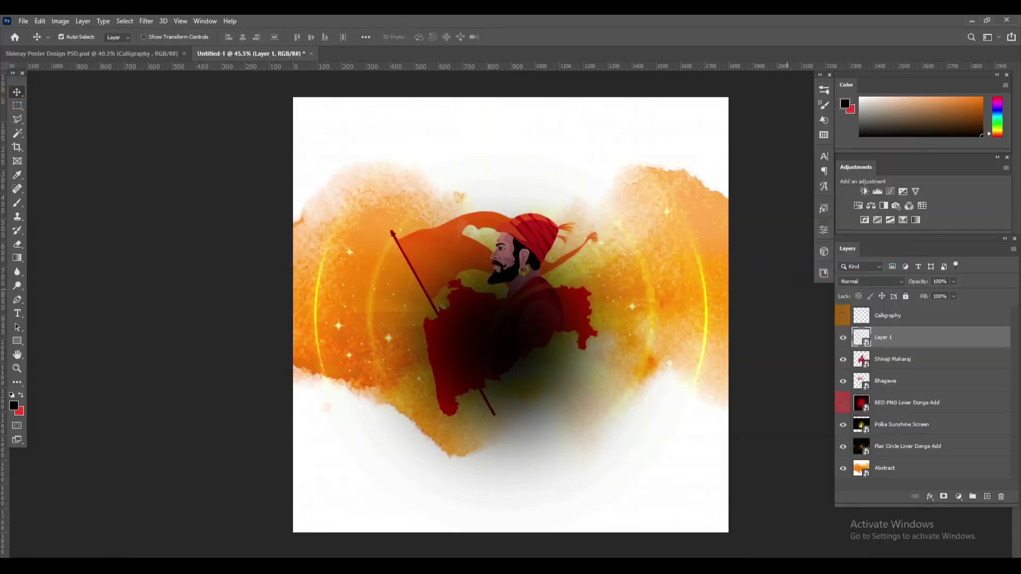
{"action": "left_click", "coordinate": [146, 21]}
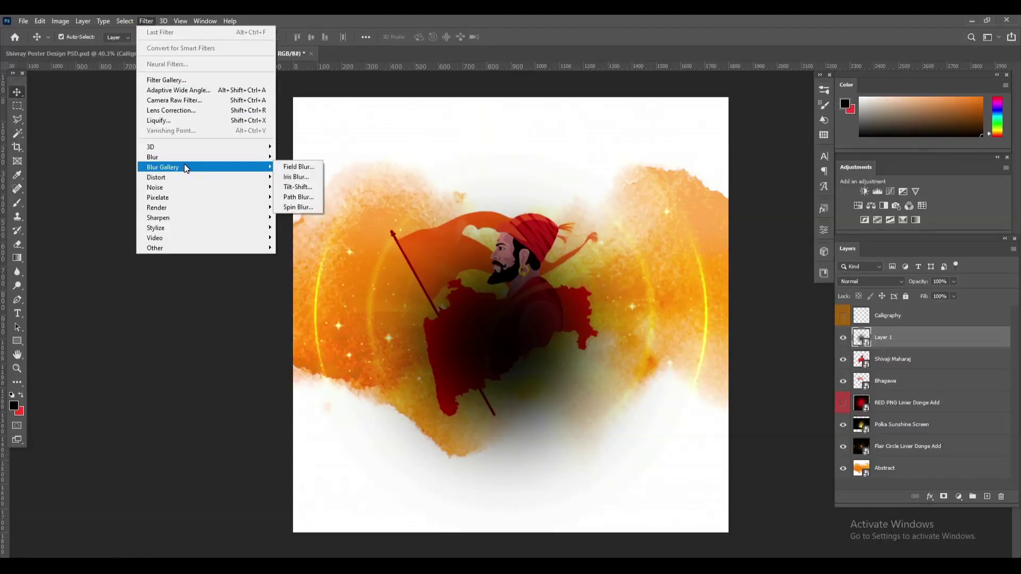
{"action": "mouse_move", "coordinate": [206, 187]}
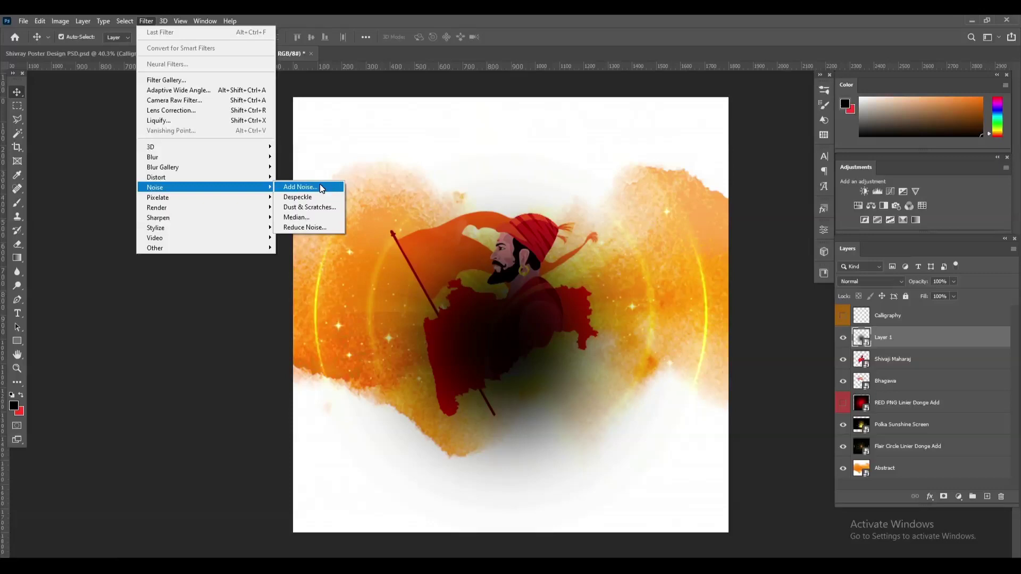
{"action": "left_click", "coordinate": [321, 188]}
{"action": "left_click_drag", "start_coordinate": [507, 109], "coordinate": [707, 112]}
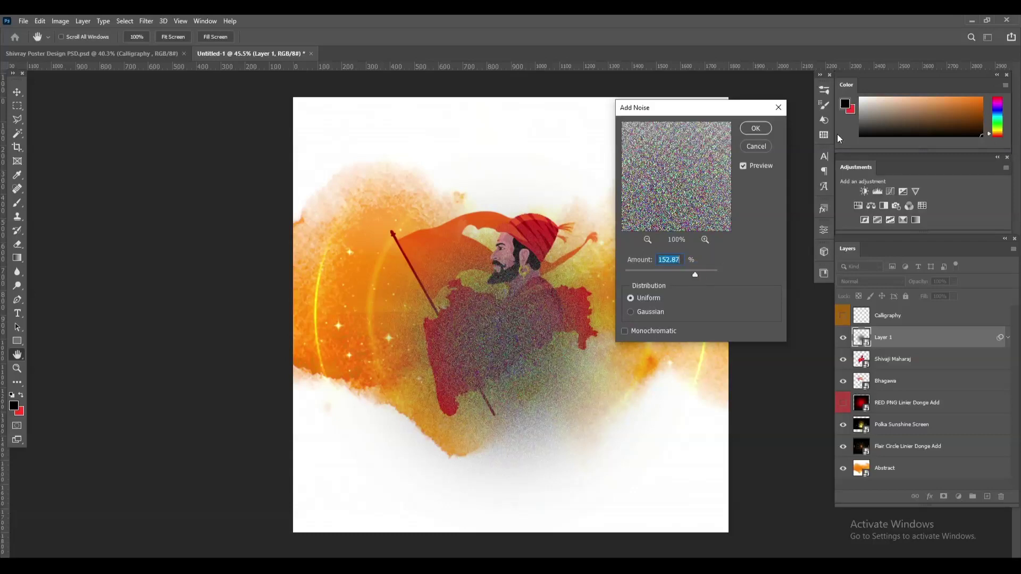
{"action": "left_click", "coordinate": [751, 131]}
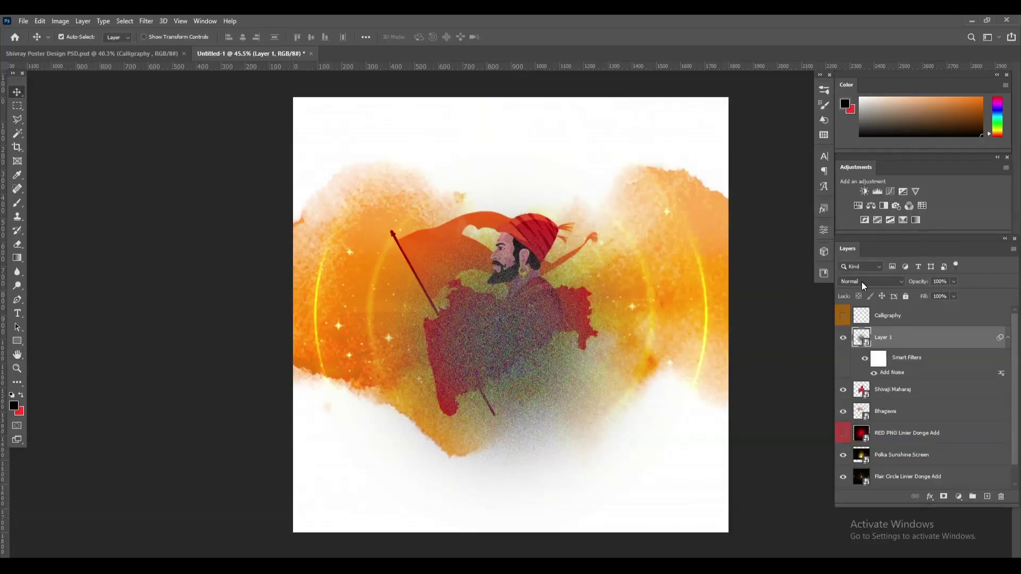
- Set Layer 1 to Color Dodge at 83% opacity and 100% fill, and add a white layer mask
{"action": "left_click", "coordinate": [954, 281]}
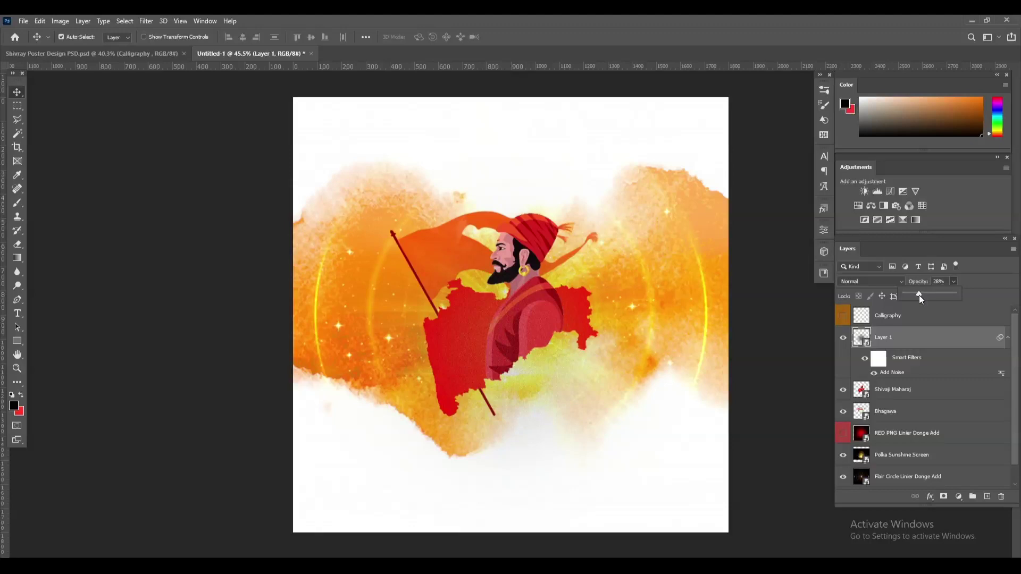
{"action": "left_click", "coordinate": [866, 282]}
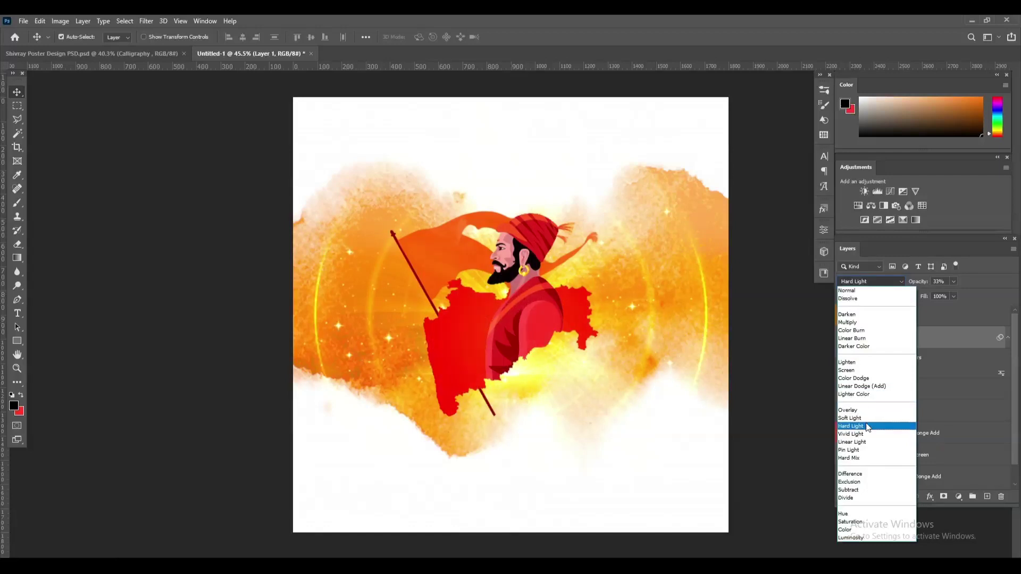
{"action": "left_click", "coordinate": [863, 379]}
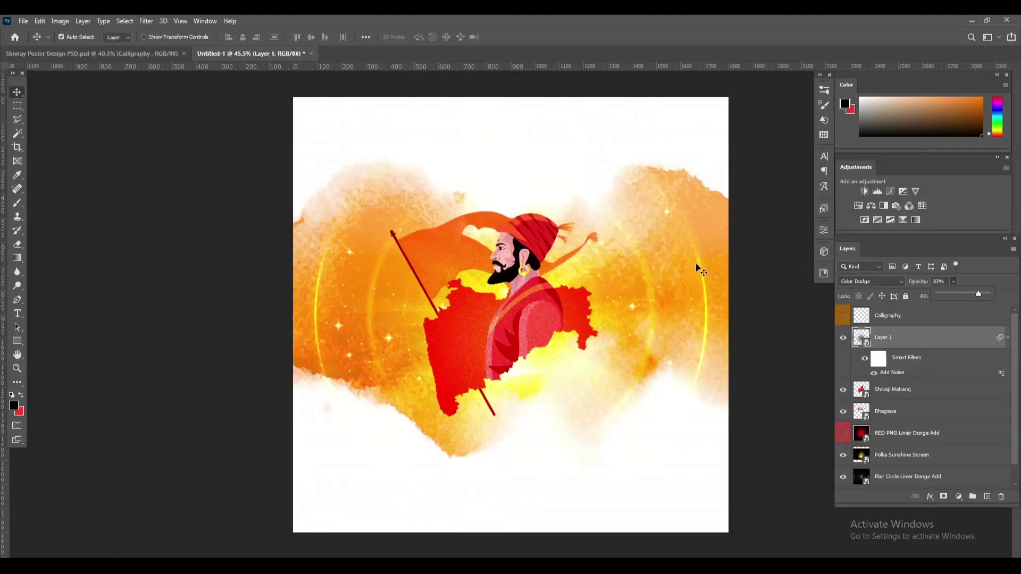
{"action": "left_click", "coordinate": [922, 344]}
{"action": "left_click", "coordinate": [945, 498]}
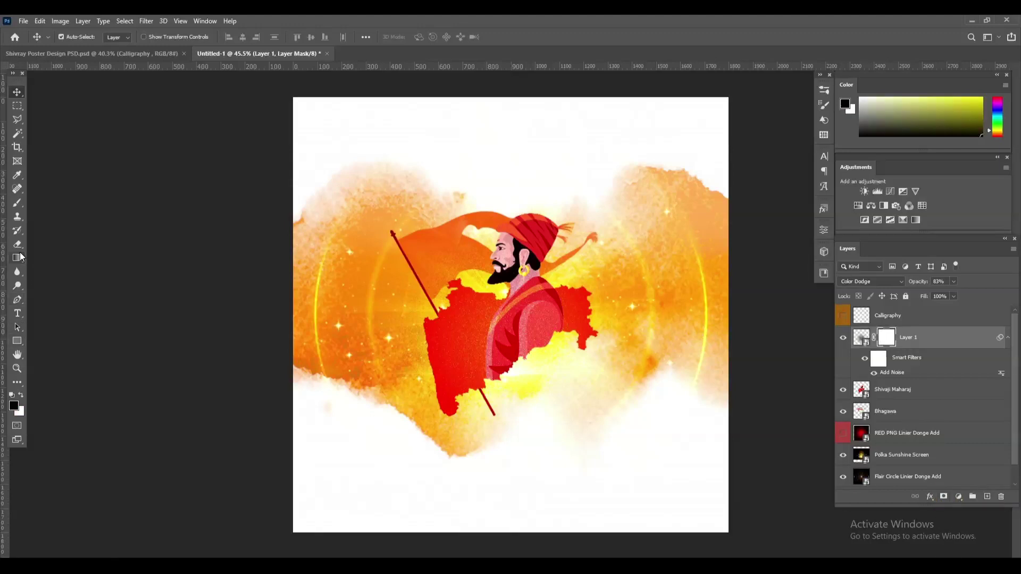
- Paint black with a pressure-sized 250 brush on Layer 1's mask over the face and map tip
{"action": "left_click", "coordinate": [17, 203]}
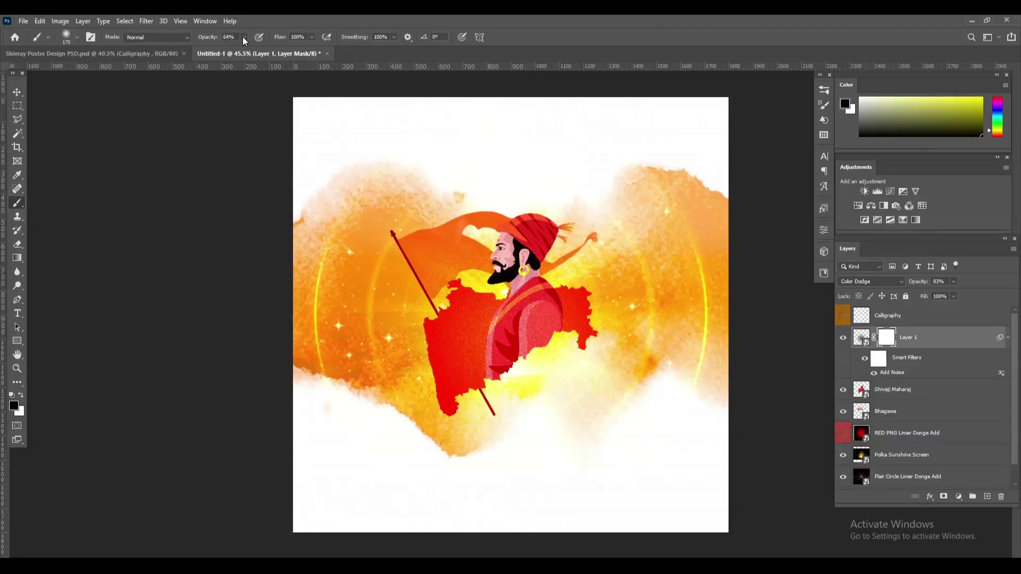
{"action": "left_click", "coordinate": [460, 38]}
{"action": "key", "text": "bracketright"}
{"action": "key", "text": "bracketright"}
{"action": "key", "text": "bracketright"}
{"action": "left_click_drag", "start_coordinate": [513, 257], "coordinate": [482, 258]}
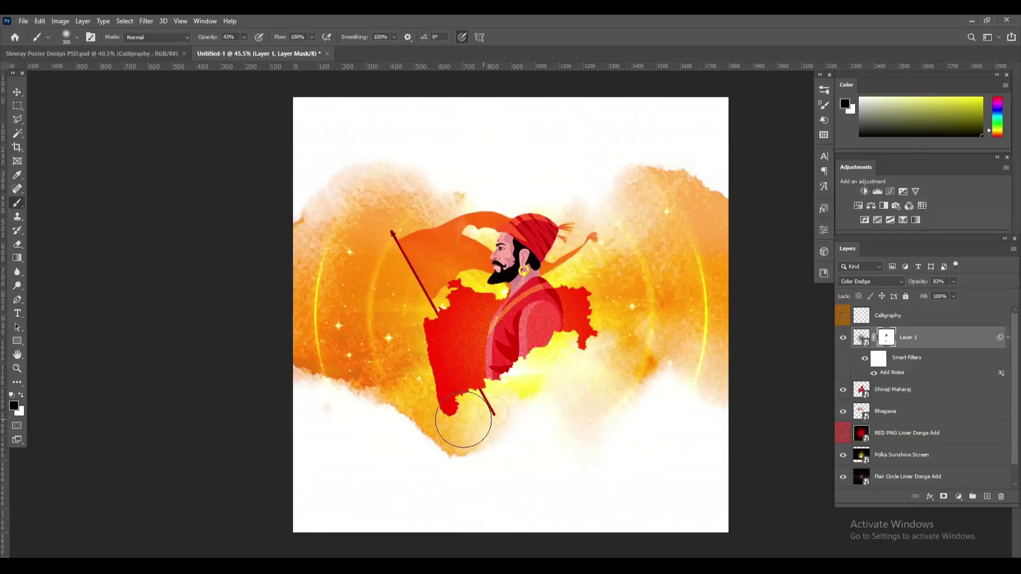
{"action": "left_click_drag", "start_coordinate": [463, 420], "coordinate": [474, 422]}
{"action": "left_click", "coordinate": [17, 92]}
- Show the Calligraphy lettering and move it down across the bottom of the map
{"action": "left_click", "coordinate": [842, 316]}
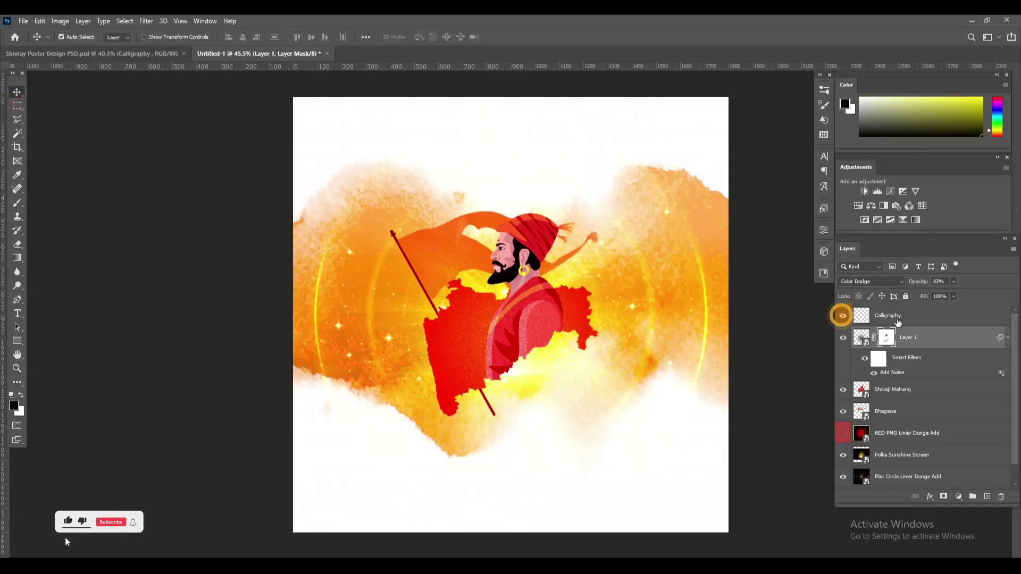
{"action": "left_click", "coordinate": [915, 317]}
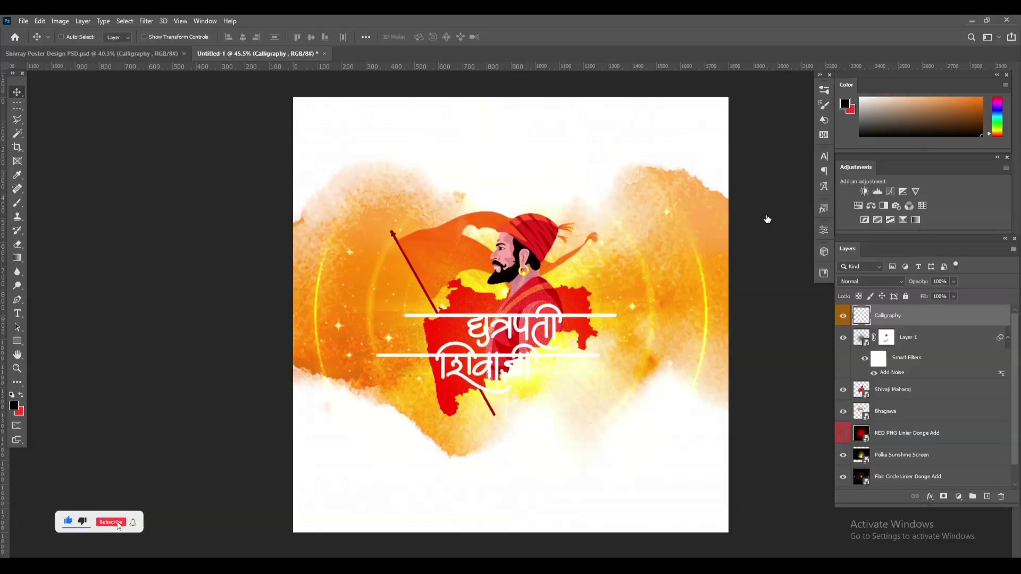
{"action": "key", "text": "ctrl+t"}
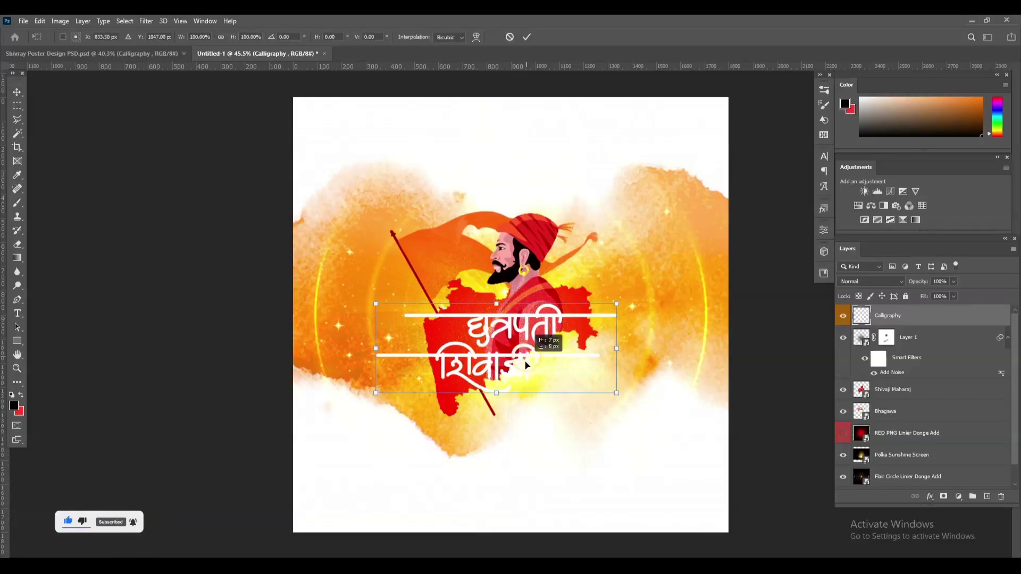
{"action": "left_click_drag", "start_coordinate": [528, 360], "coordinate": [522, 394]}
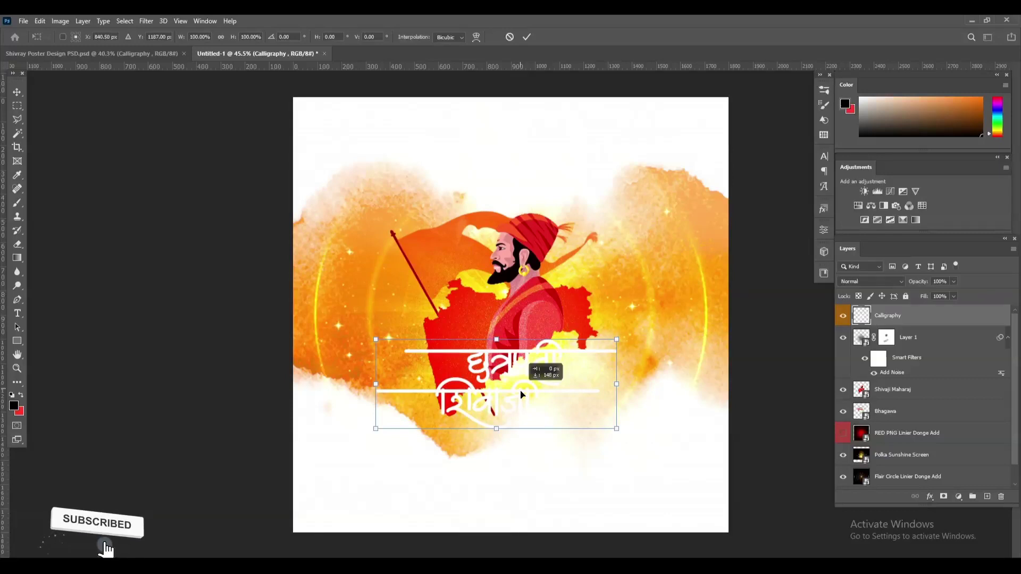
{"action": "left_click_drag", "start_coordinate": [522, 394], "coordinate": [522, 394]}
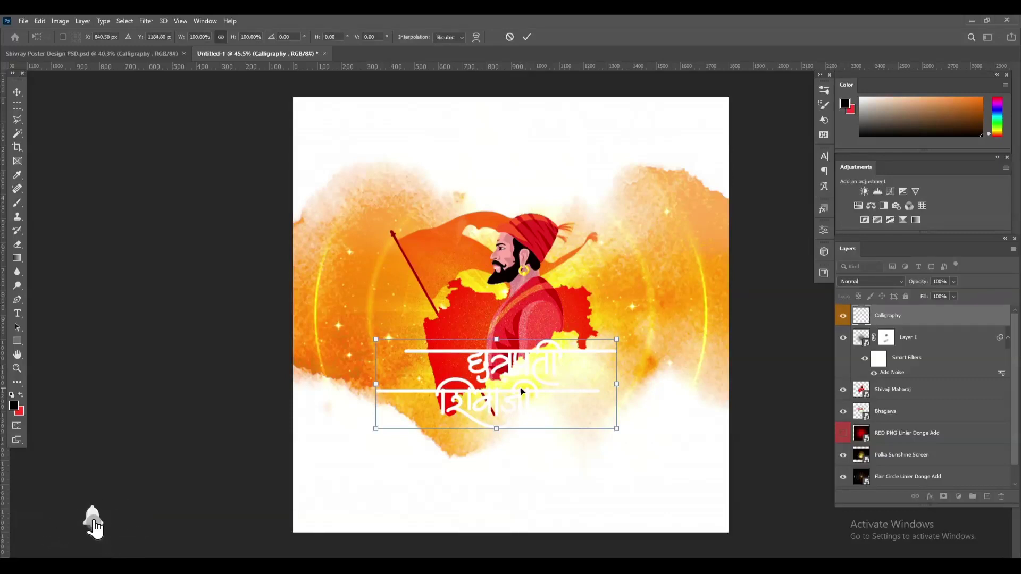
{"action": "key", "text": "Up"}
{"action": "key", "text": "Up"}
{"action": "key", "text": "Up"}
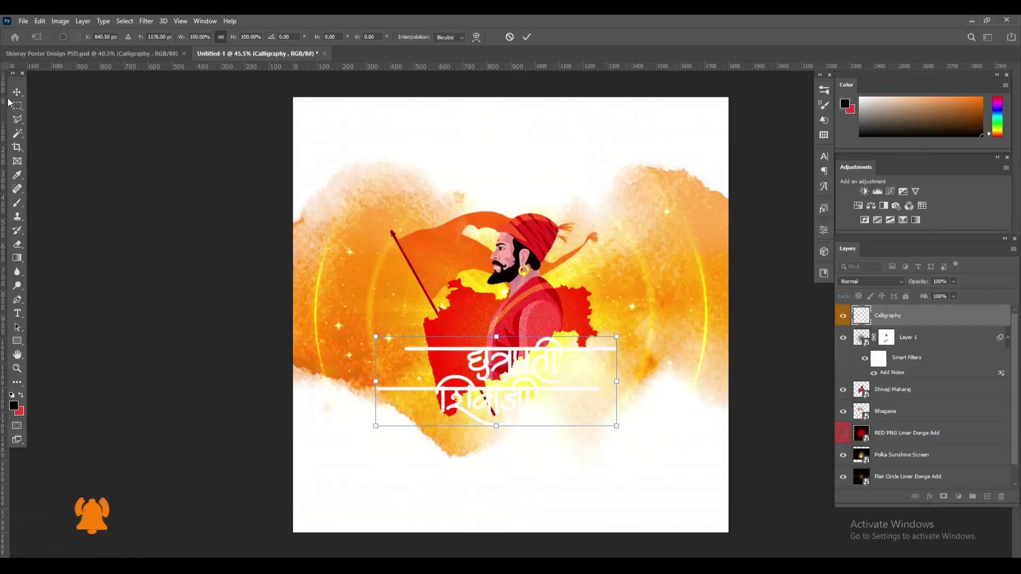
{"action": "key", "text": "Return"}
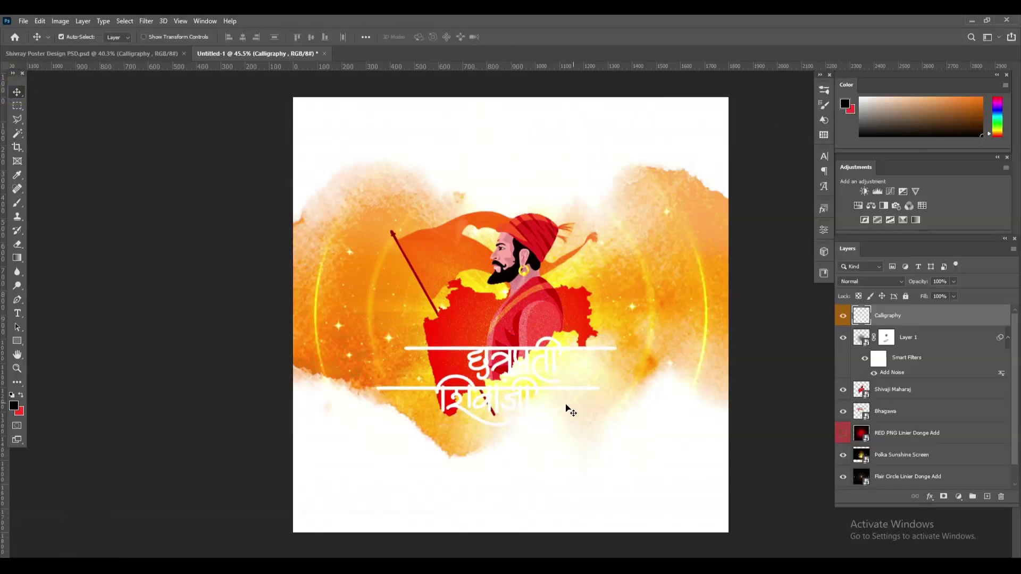
{"action": "scroll", "coordinate": [544, 403], "scroll_direction": "up", "scroll_amount": 1}
{"action": "scroll", "coordinate": [549, 404], "scroll_direction": "up", "scroll_amount": 1}
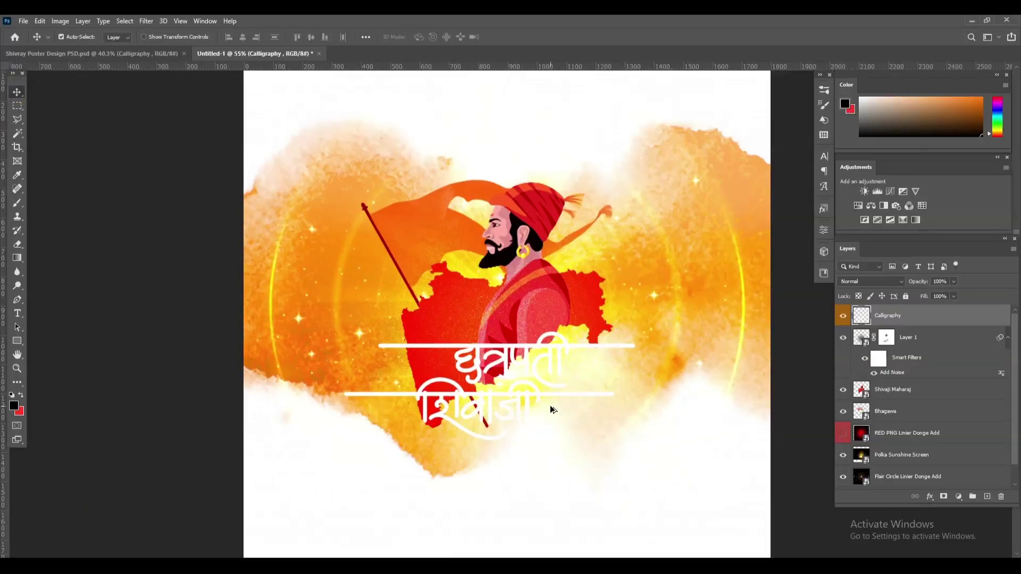
{"action": "scroll", "coordinate": [550, 405], "scroll_direction": "up", "scroll_amount": 1}
{"action": "scroll", "coordinate": [495, 436], "scroll_direction": "up", "scroll_amount": 1}
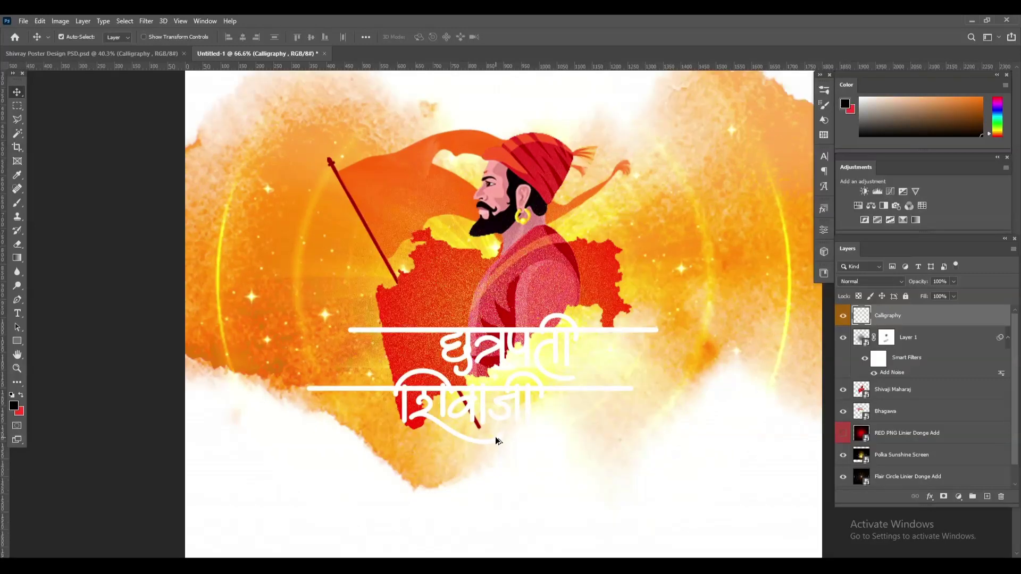
- Add a white layer mask to Bhagawa and set the brush to size 125 at 100% opacity
{"action": "left_click", "coordinate": [895, 416]}
{"action": "left_click", "coordinate": [946, 498]}
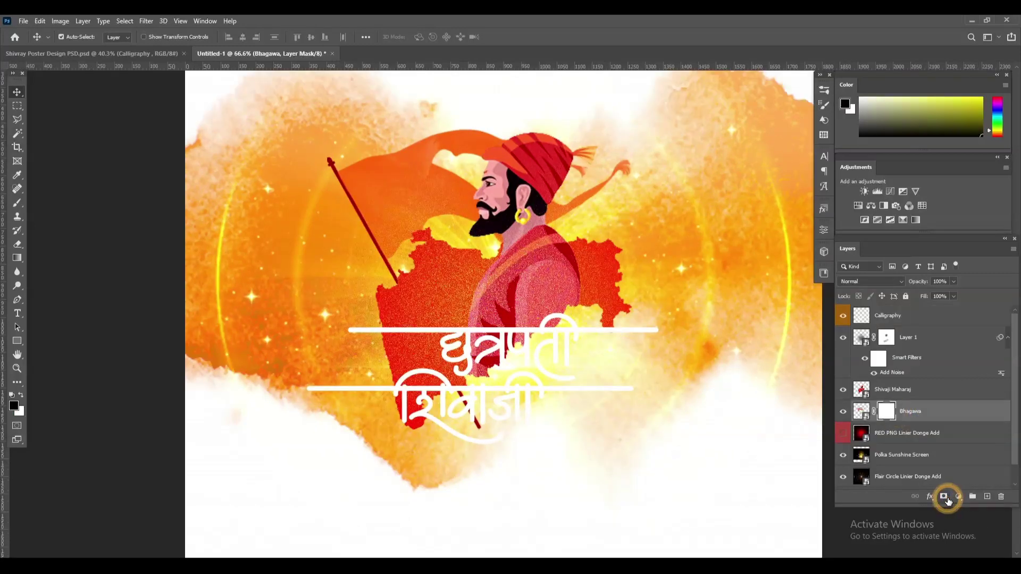
{"action": "key", "text": "b"}
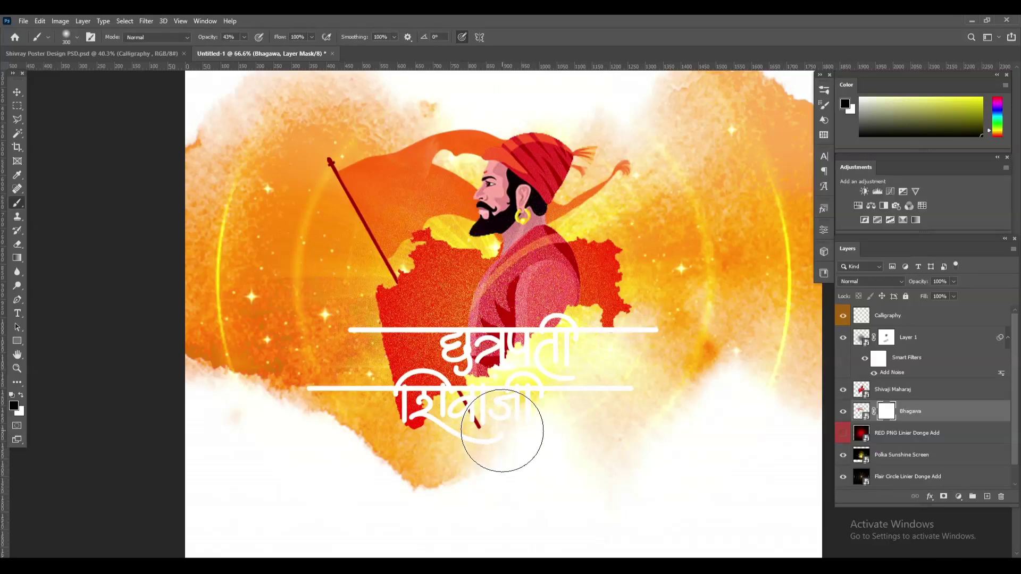
{"action": "key", "text": "bracketleft"}
{"action": "key", "text": "bracketleft"}
{"action": "key", "text": "bracketleft"}
{"action": "key", "text": "bracketleft"}
{"action": "key", "text": "bracketleft"}
{"action": "left_click_drag", "start_coordinate": [271, 50], "coordinate": [387, 53]}
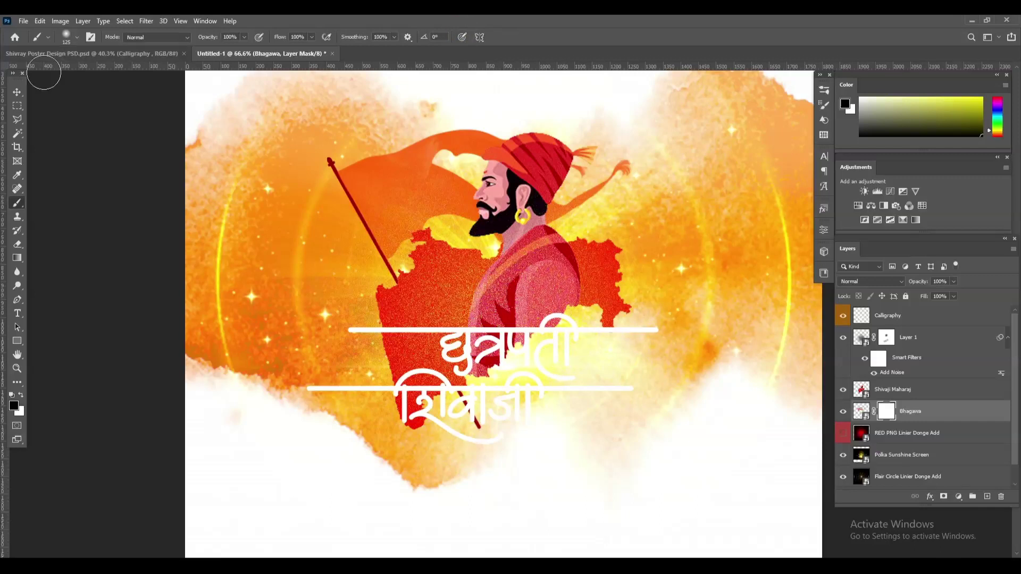
- Shift the Bhagawa flag slightly up and to the left
{"action": "left_click", "coordinate": [20, 94]}
{"action": "key", "text": "ctrl+t"}
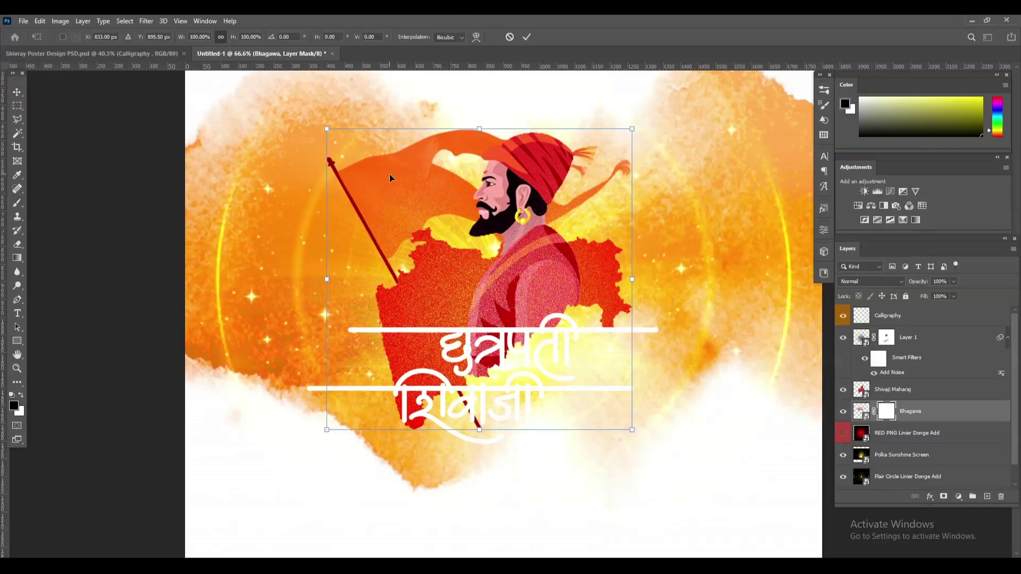
{"action": "mouse_move", "coordinate": [402, 186]}
{"action": "left_mouse_down"}
{"action": "mouse_move", "coordinate": [395, 179]}
{"action": "mouse_move", "coordinate": [398, 189]}
{"action": "left_mouse_up"}
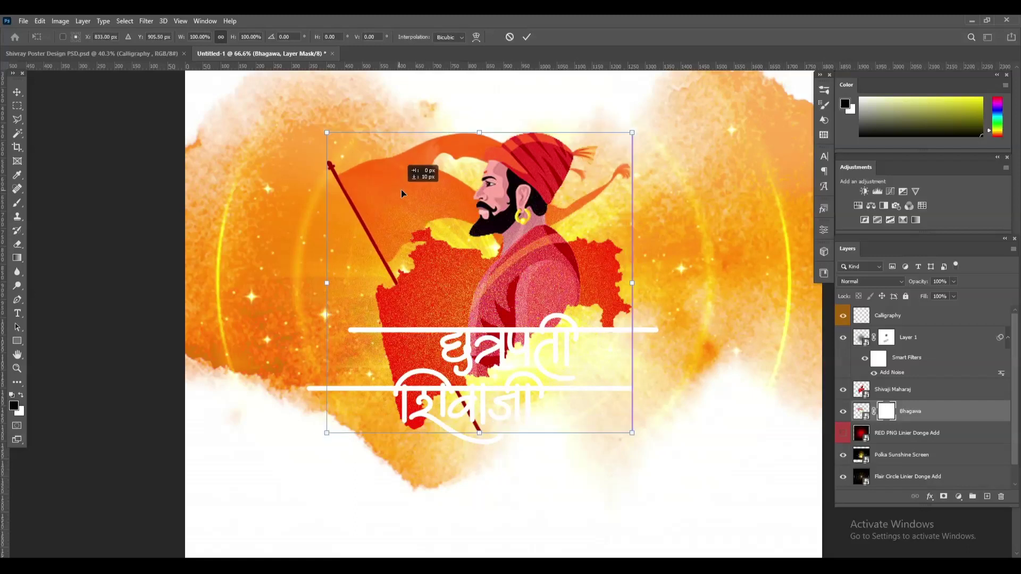
{"action": "key", "text": "Up"}
{"action": "key", "text": "Up"}
{"action": "key", "text": "Up"}
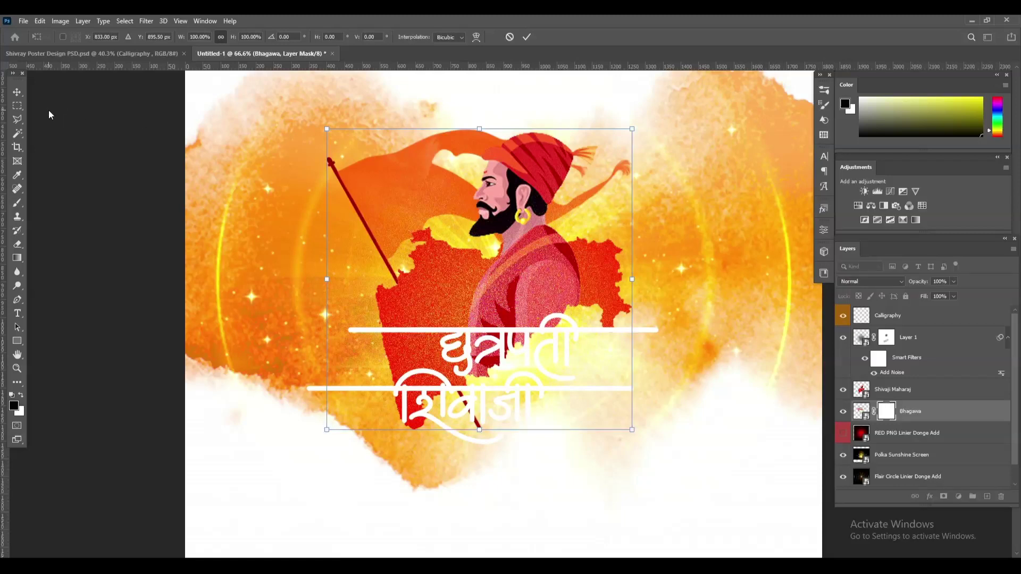
{"action": "key", "text": "Return"}
- Mask out the flag-pole tip around the शिवाजी lettering on the Bhagawa mask
{"action": "key", "text": "b"}
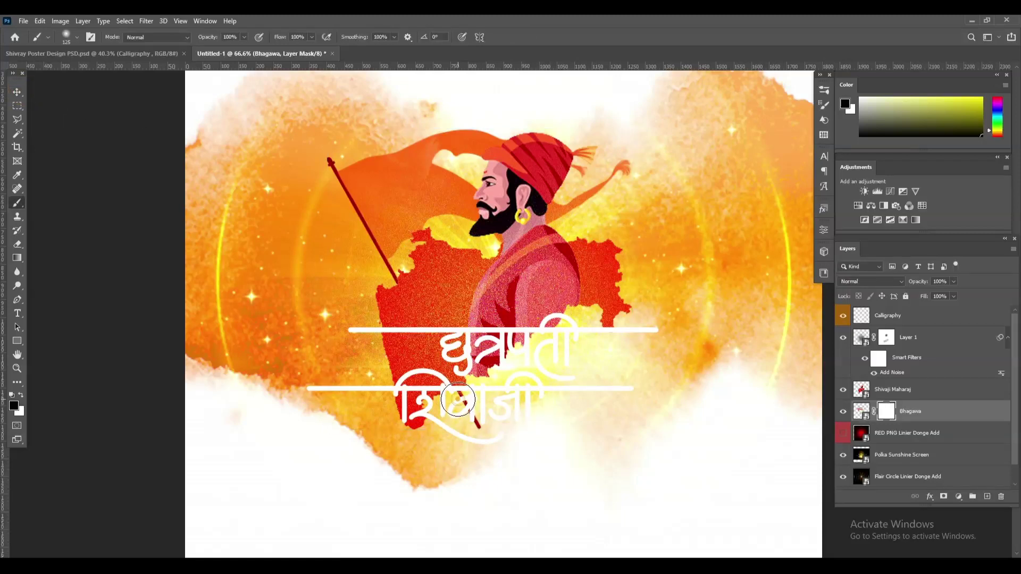
{"action": "left_click_drag", "start_coordinate": [457, 399], "coordinate": [476, 422]}
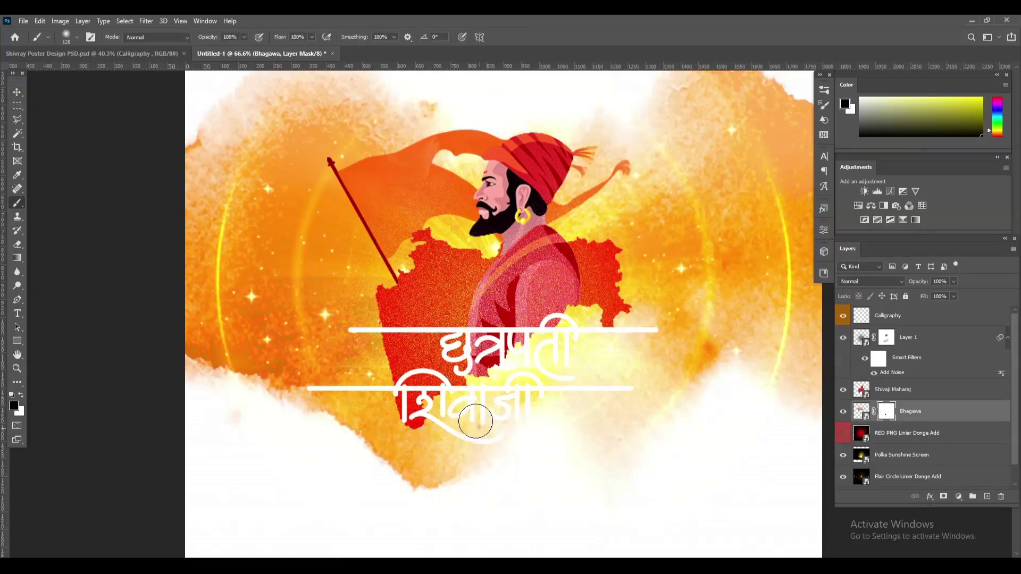
{"action": "left_click_drag", "start_coordinate": [476, 422], "coordinate": [485, 426]}
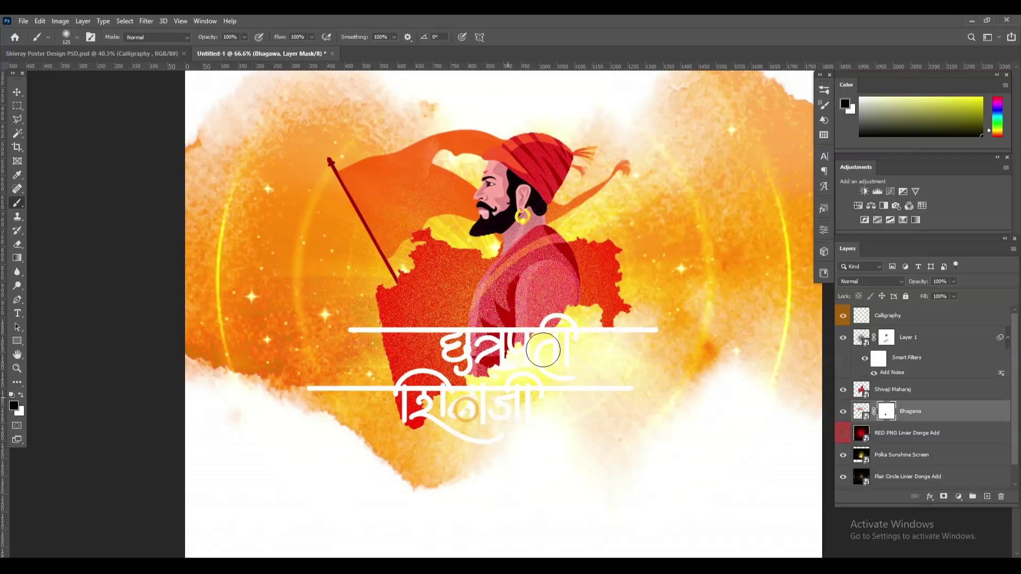
{"action": "key", "text": "ctrl+minus"}
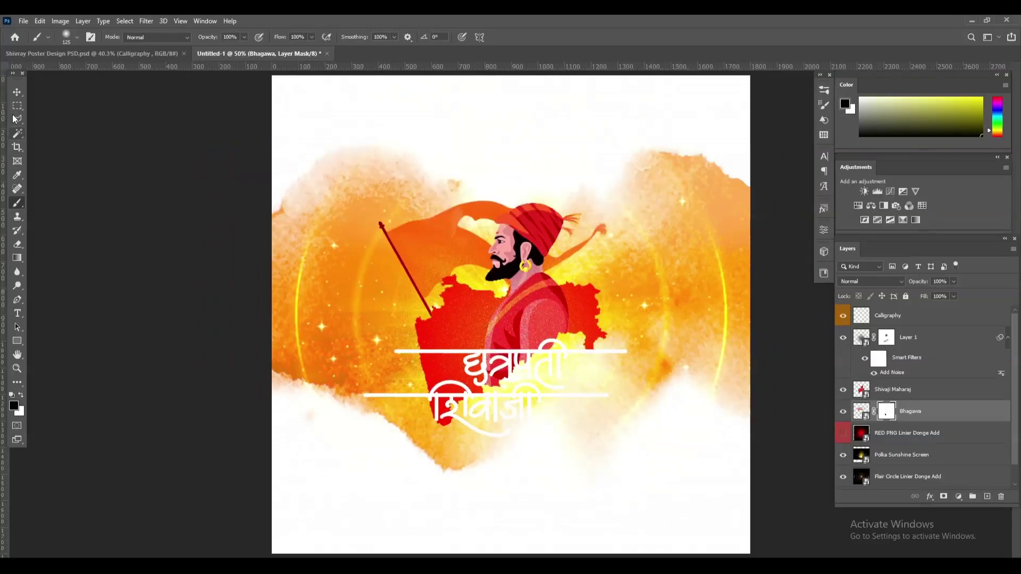
- Save the poster as 'Chhatrapati Shivaji Maharaj Poster Design 2021.psd' in Shivaji Maharaj > Material
{"action": "left_click", "coordinate": [17, 92]}
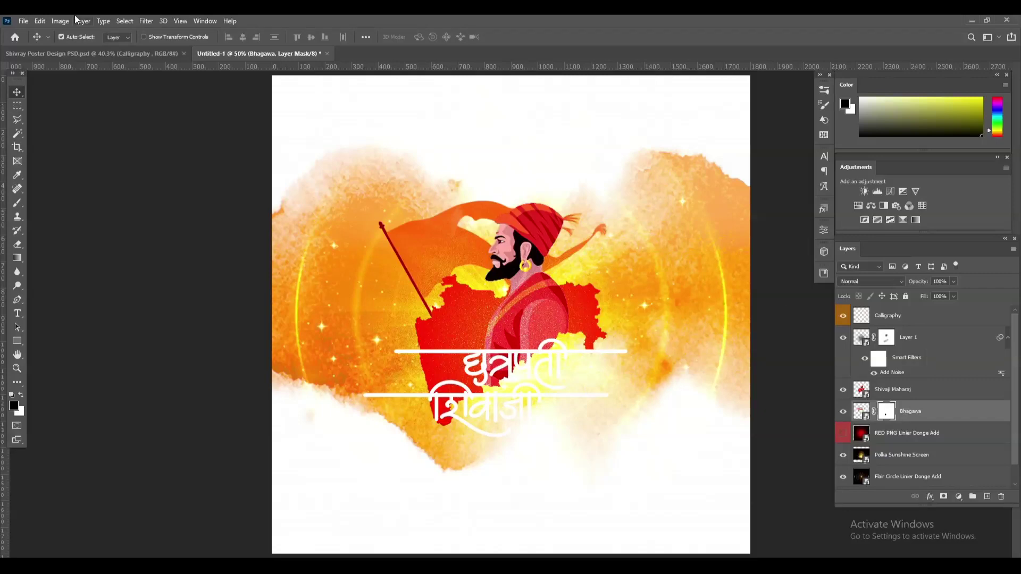
{"action": "left_click", "coordinate": [23, 21]}
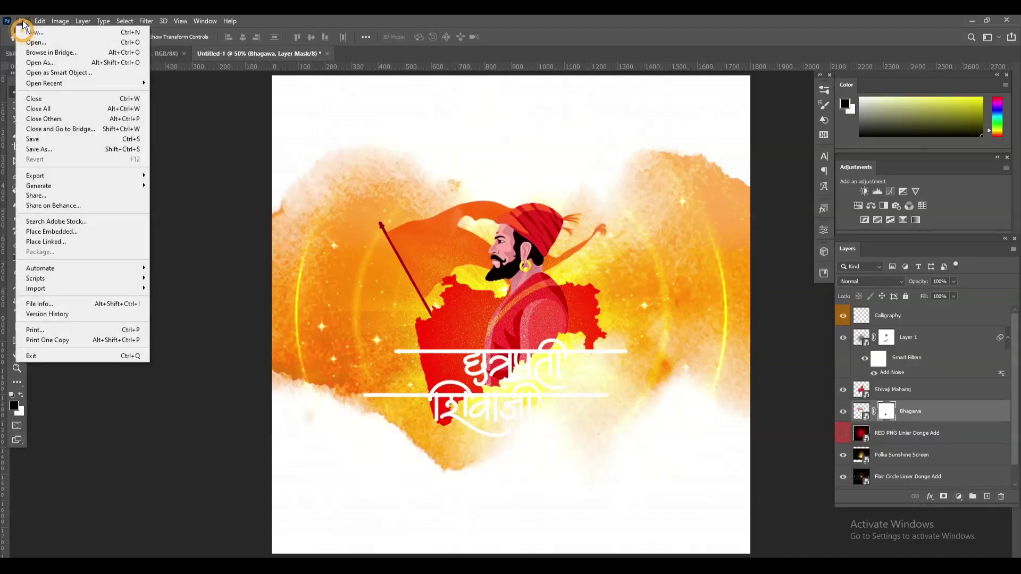
{"action": "left_click", "coordinate": [46, 150]}
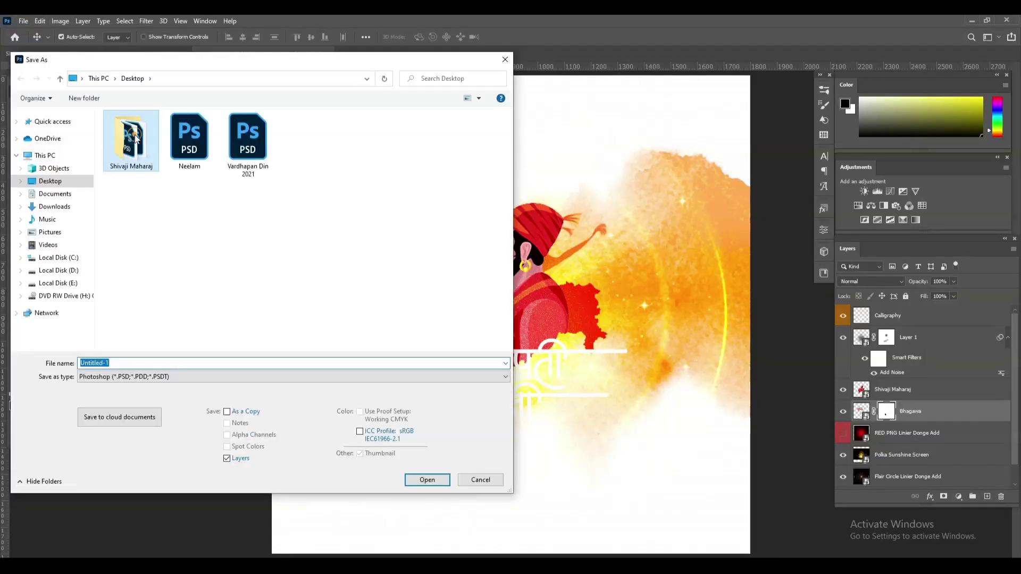
{"action": "double_click", "coordinate": [137, 139]}
{"action": "double_click", "coordinate": [136, 139]}
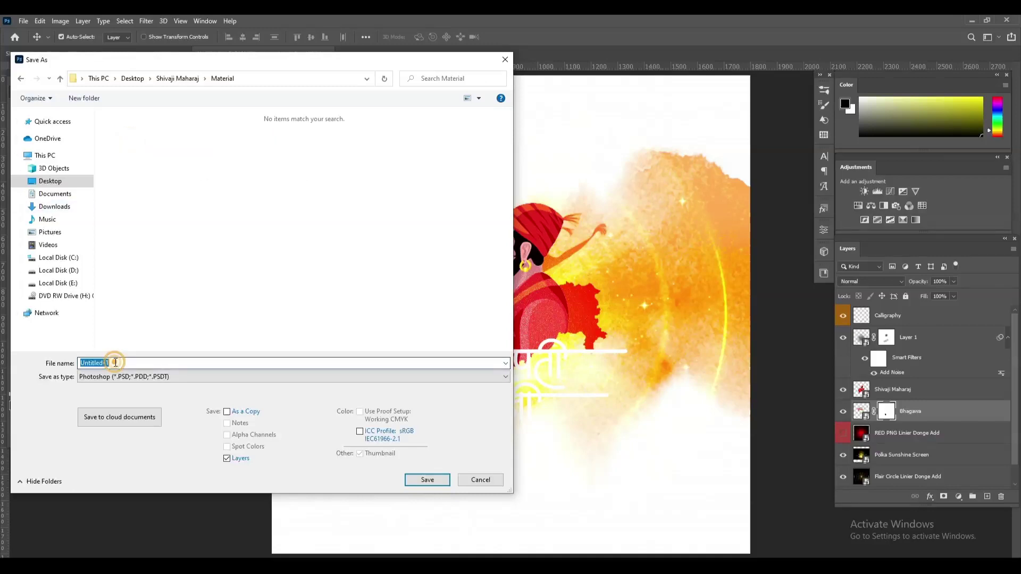
{"action": "type", "text": "S"}
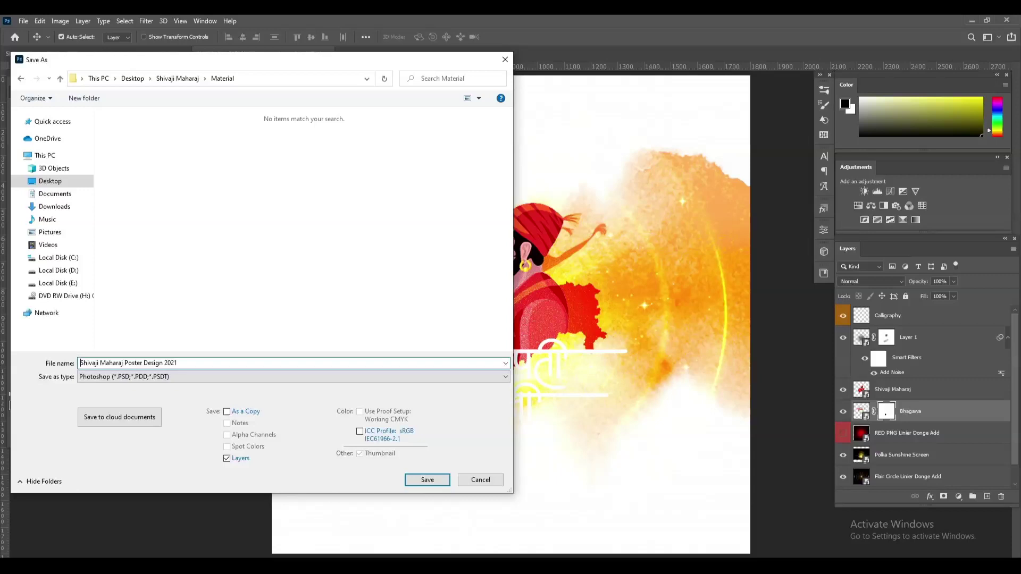
{"action": "type", "text": "Chha"}
{"action": "type", "text": "trapati"}
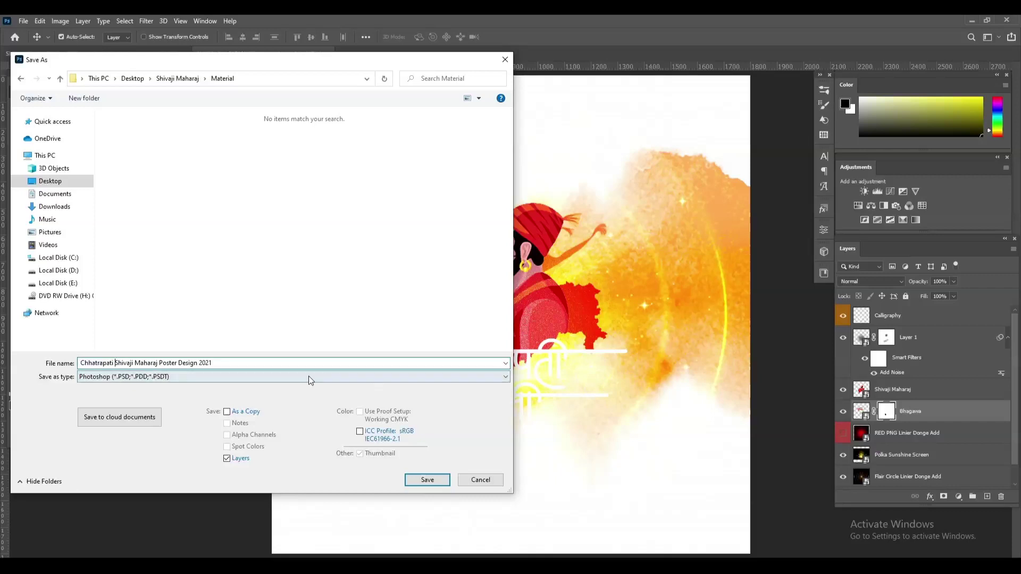
{"action": "left_click", "coordinate": [242, 365]}
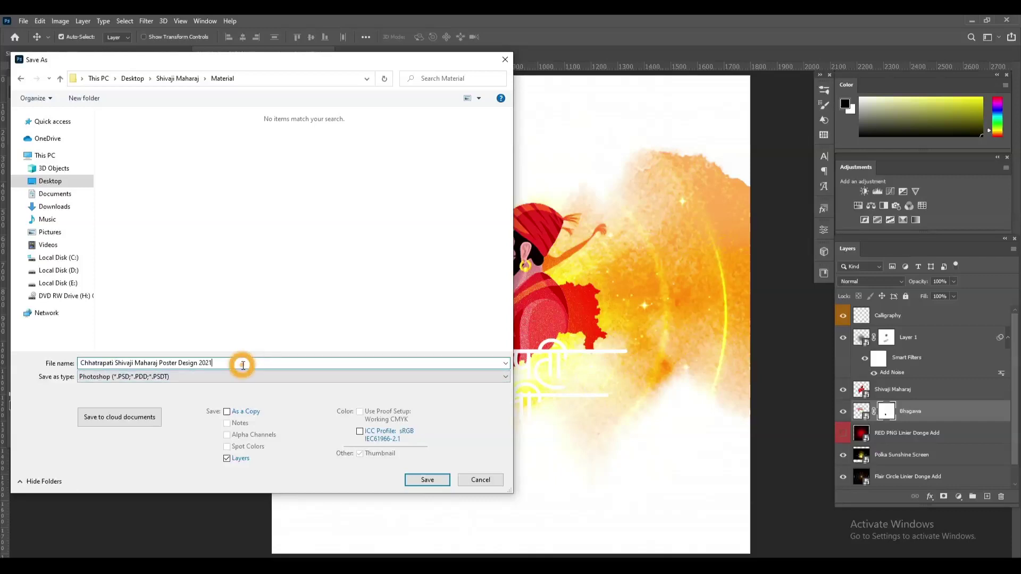
{"action": "left_click", "coordinate": [426, 481]}
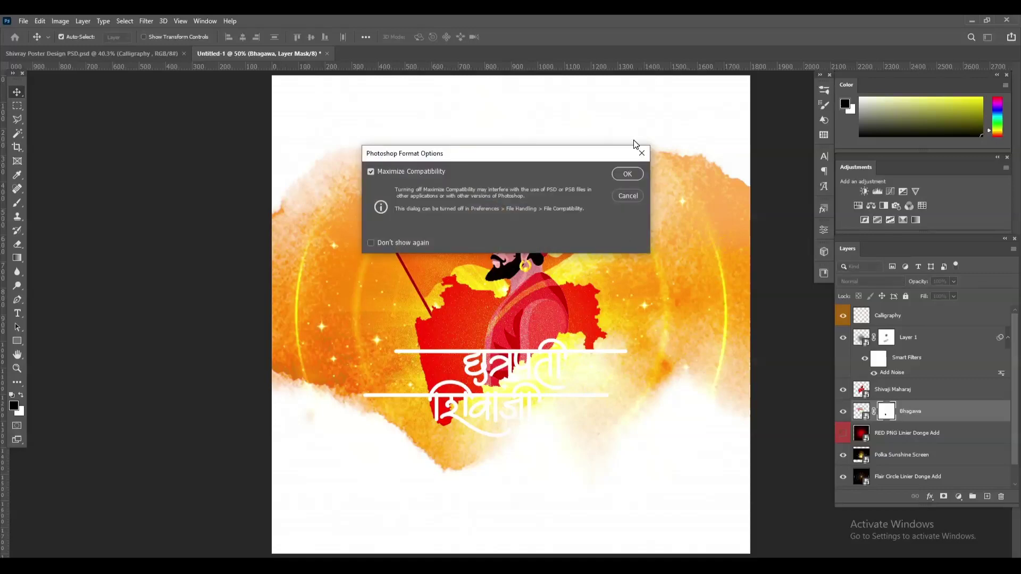
{"action": "left_click", "coordinate": [625, 176]}
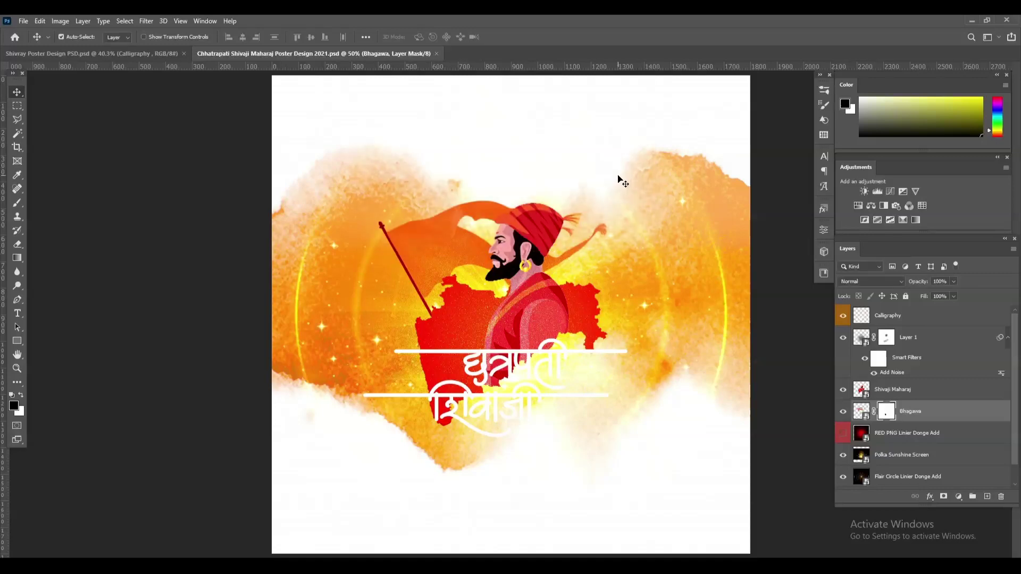
{"action": "left_click", "coordinate": [913, 392]}
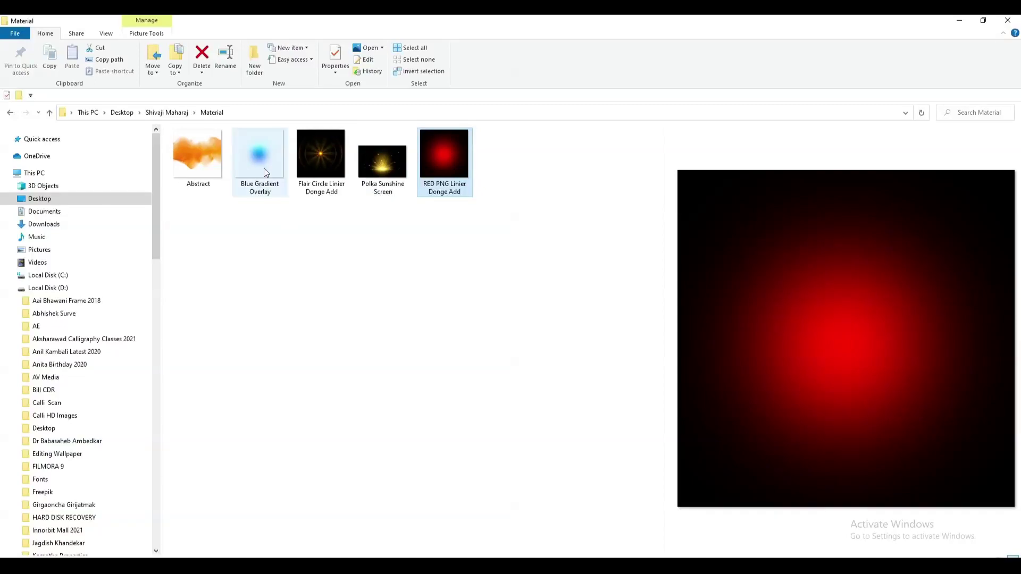
- Place the Blue Gradient Overlay image slightly lower on the poster, blended in Overlay mode
{"action": "mouse_move", "coordinate": [260, 155]}
{"action": "left_mouse_down"}
{"action": "mouse_move", "coordinate": [353, 553]}
{"action": "mouse_move", "coordinate": [503, 367]}
{"action": "left_mouse_up"}
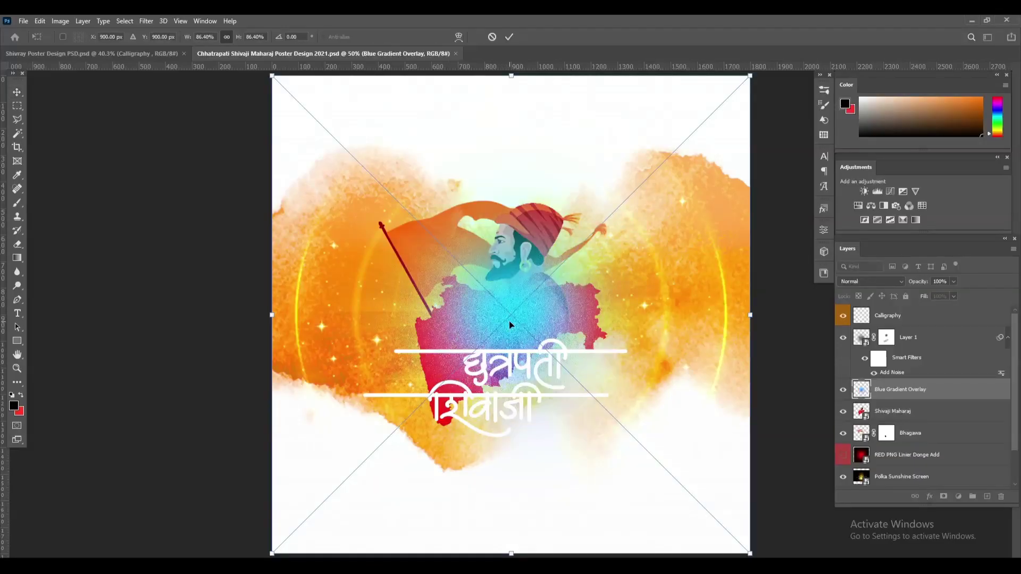
{"action": "left_click_drag", "start_coordinate": [510, 318], "coordinate": [514, 367]}
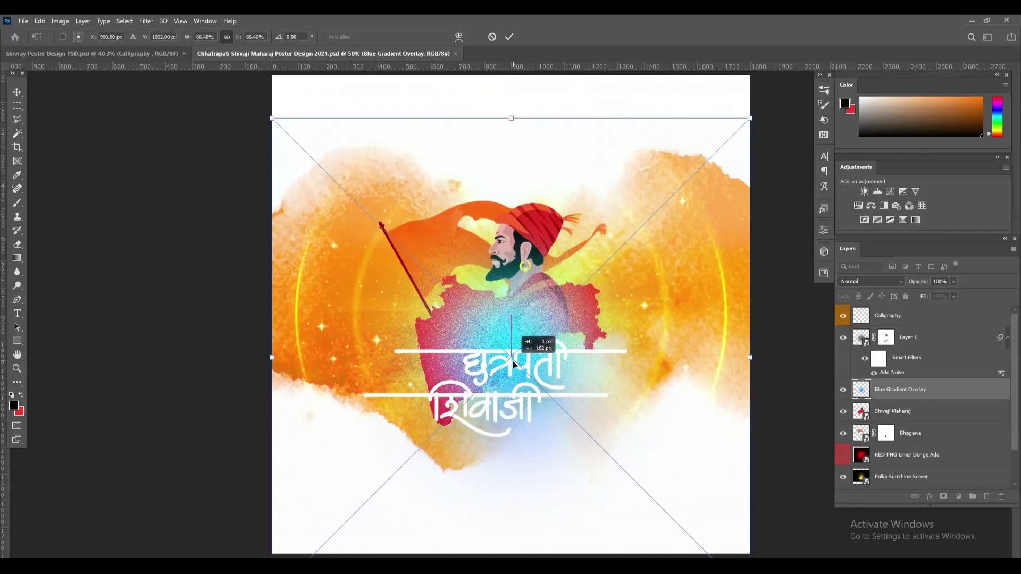
{"action": "left_click", "coordinate": [17, 92]}
{"action": "left_click", "coordinate": [868, 282]}
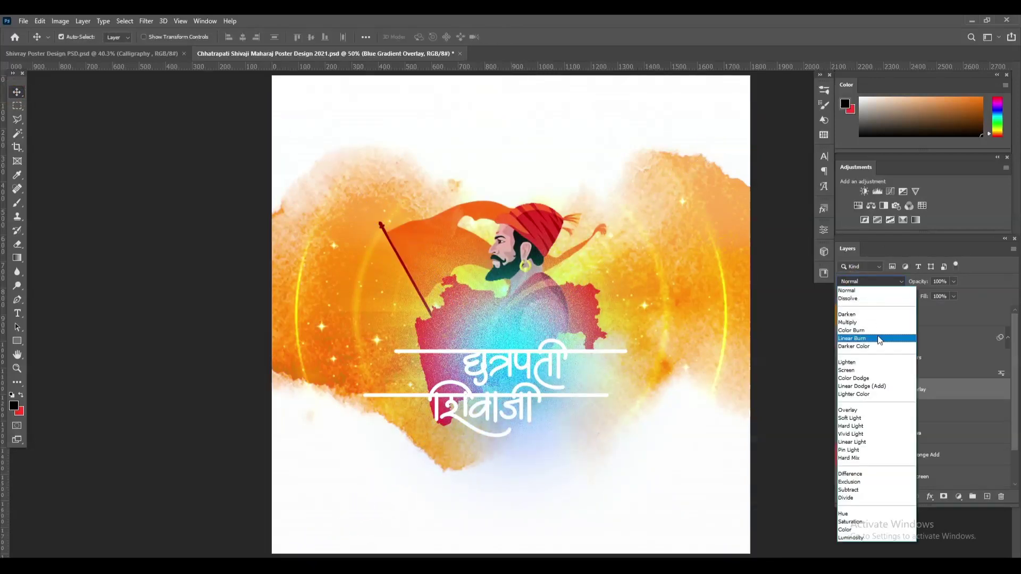
{"action": "left_click", "coordinate": [872, 411]}
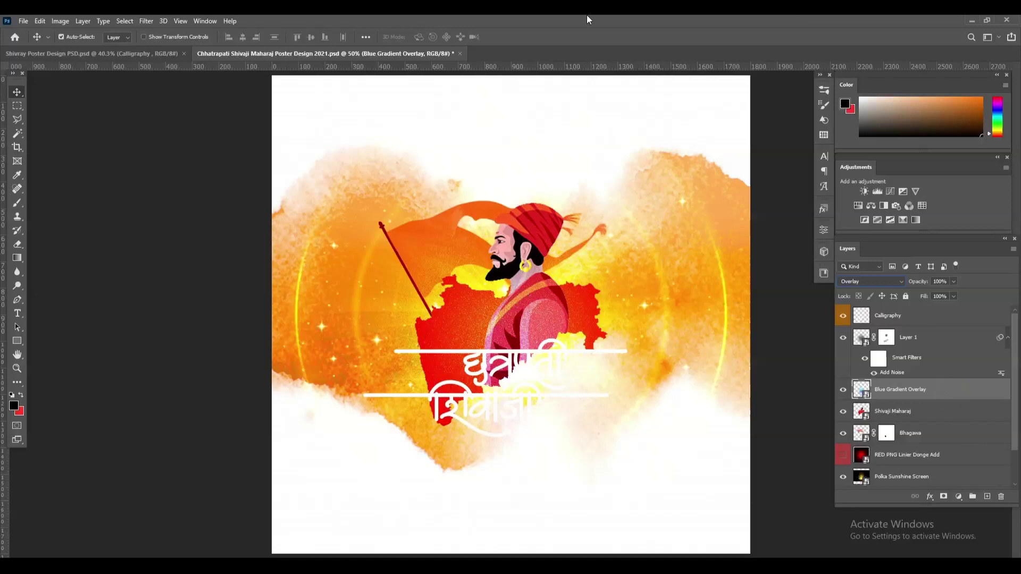
- Apply a white stroke-and-shadow style preset to the Calligraphy layer
{"action": "left_click", "coordinate": [935, 320]}
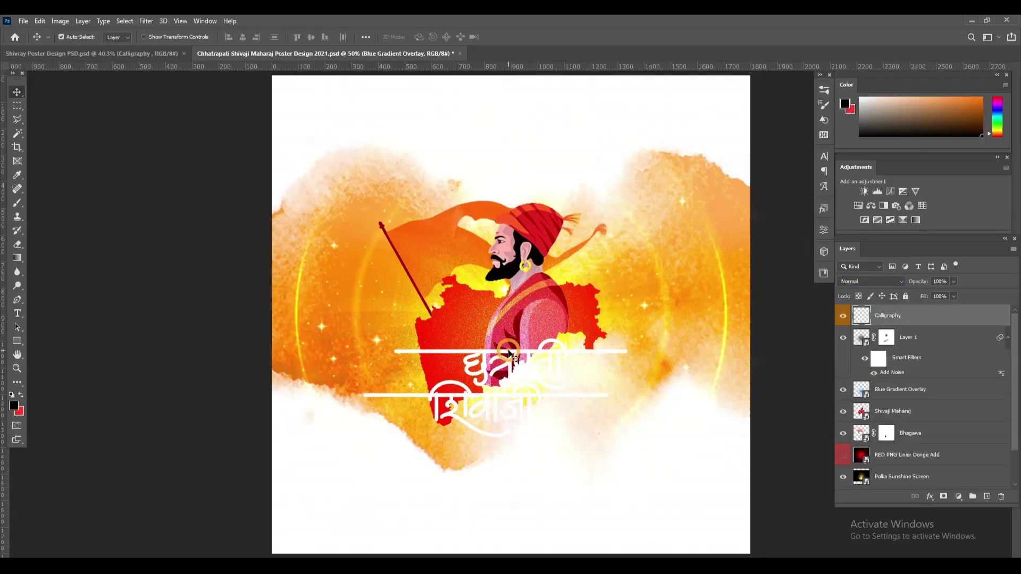
{"action": "double_click", "coordinate": [935, 319]}
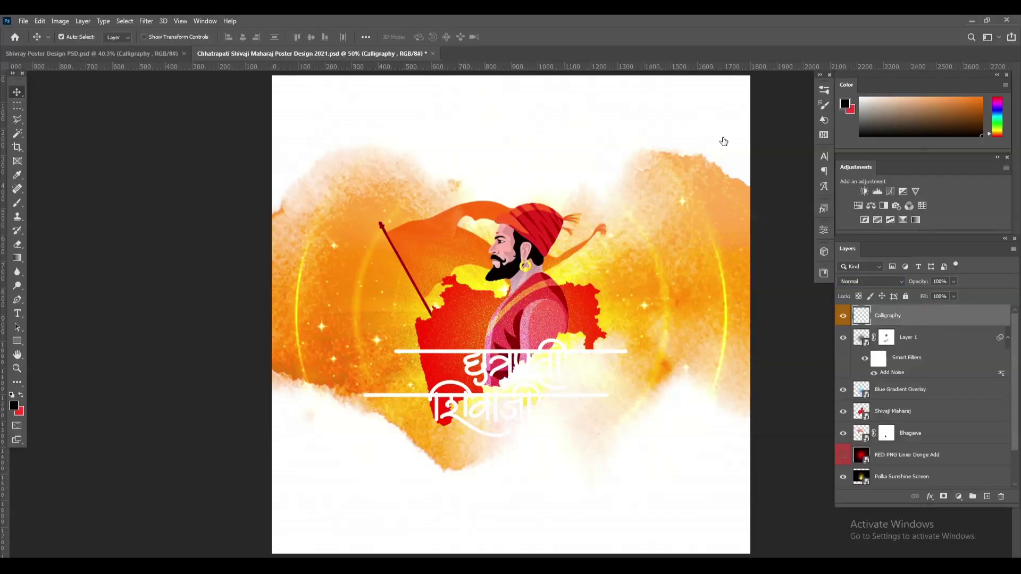
{"action": "left_click", "coordinate": [635, 140]}
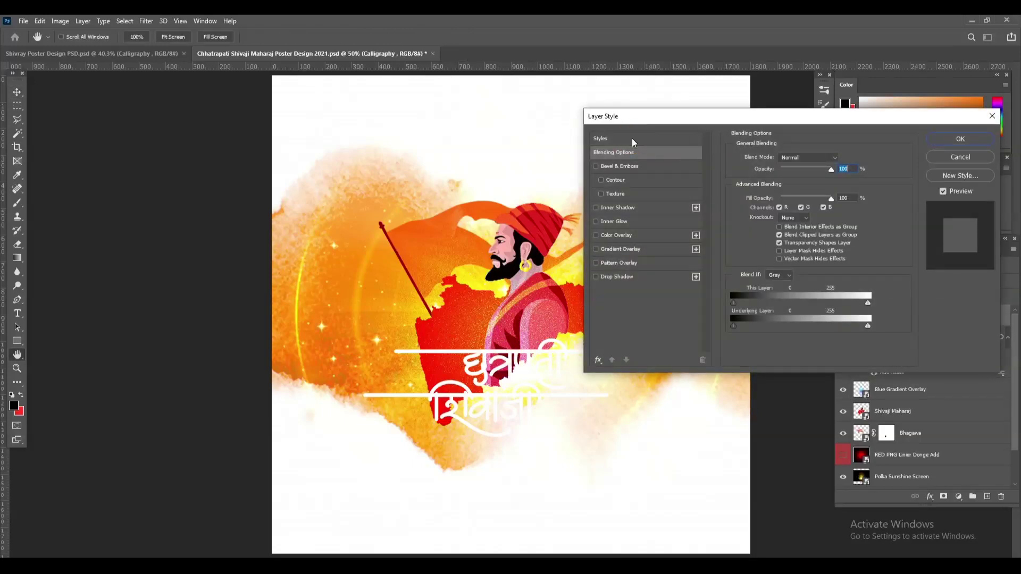
{"action": "left_click", "coordinate": [752, 290]}
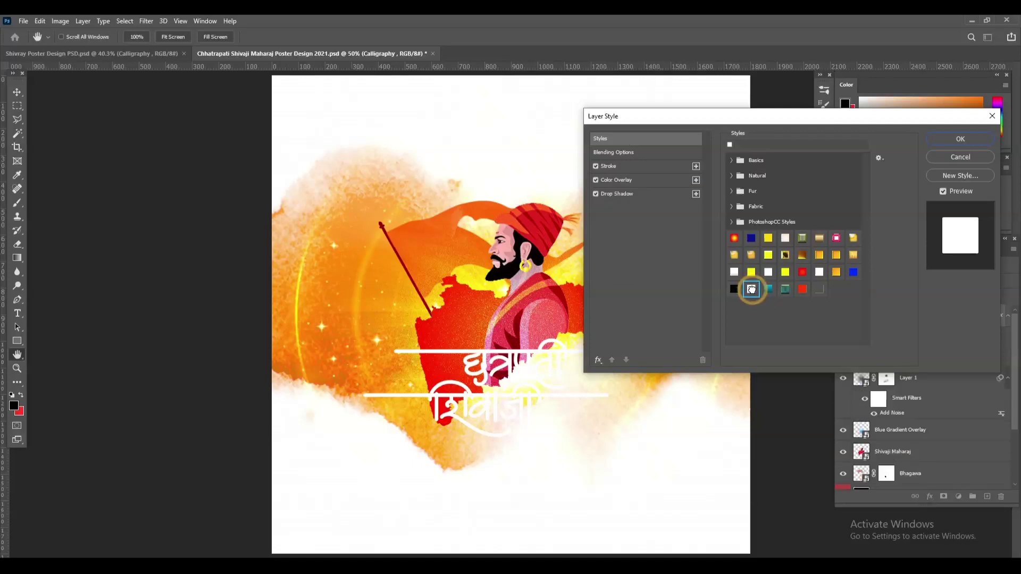
{"action": "left_click", "coordinate": [734, 273]}
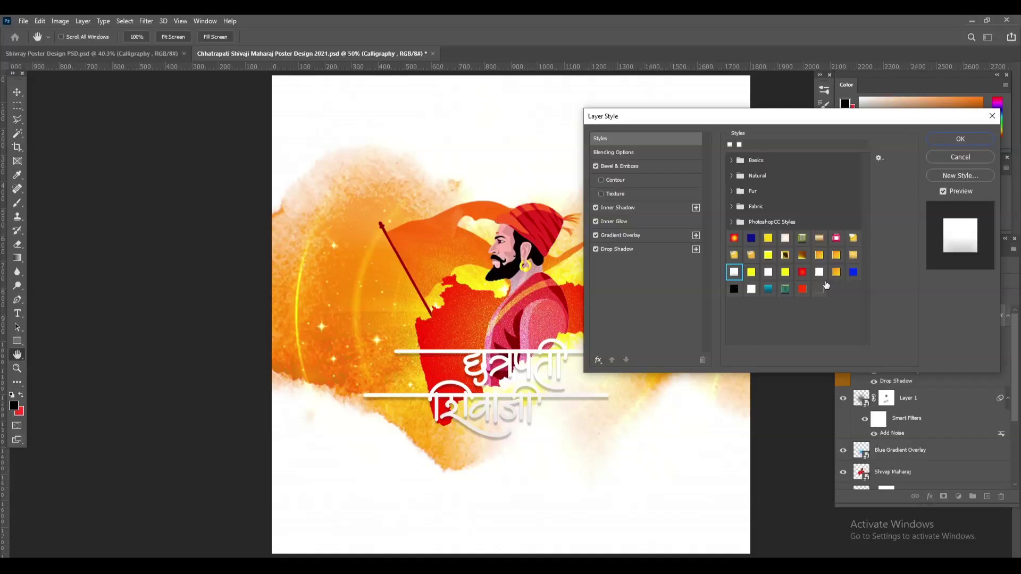
{"action": "left_click", "coordinate": [819, 273]}
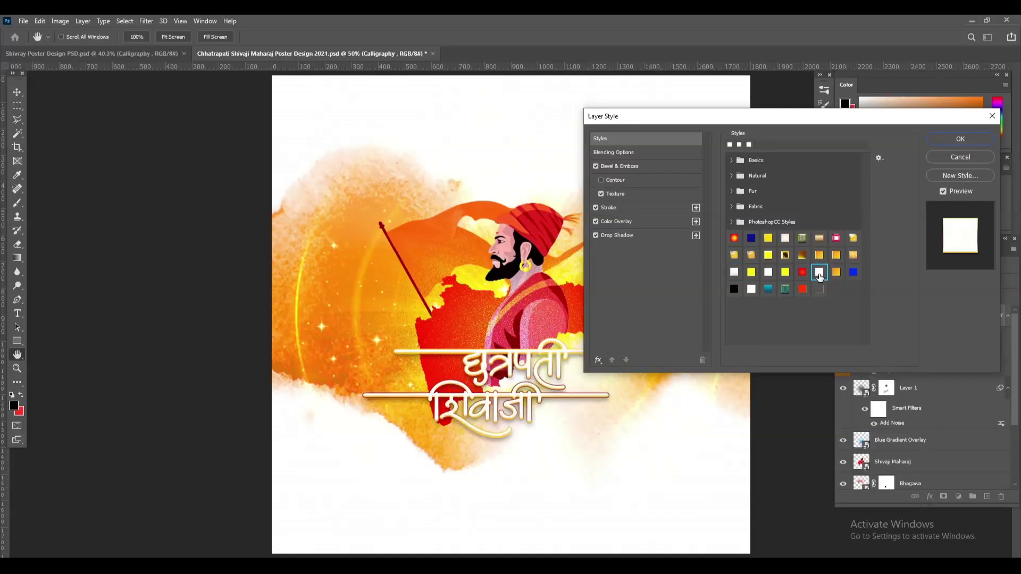
{"action": "left_click", "coordinate": [785, 238]}
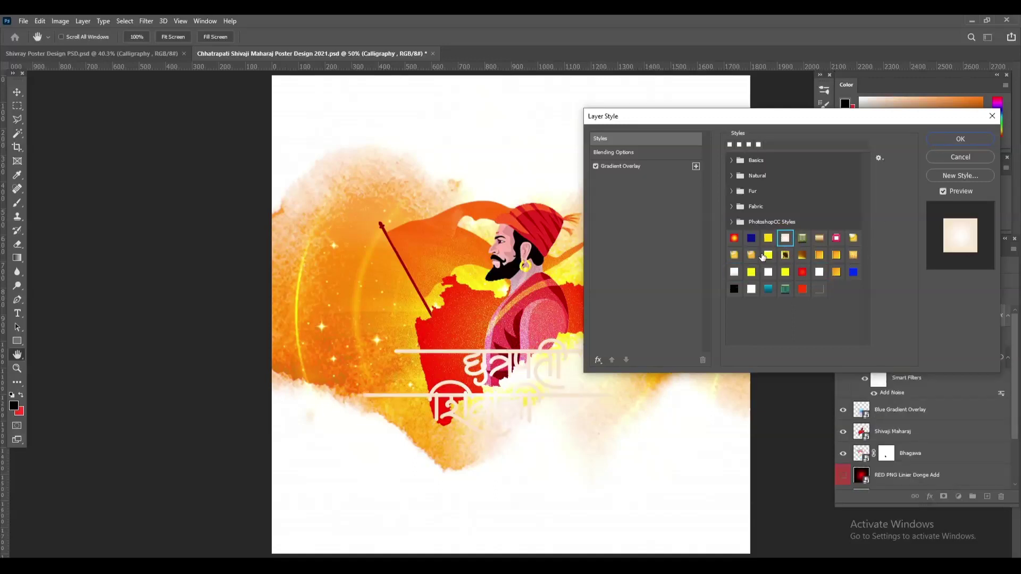
{"action": "left_click", "coordinate": [735, 274]}
{"action": "left_click", "coordinate": [751, 289]}
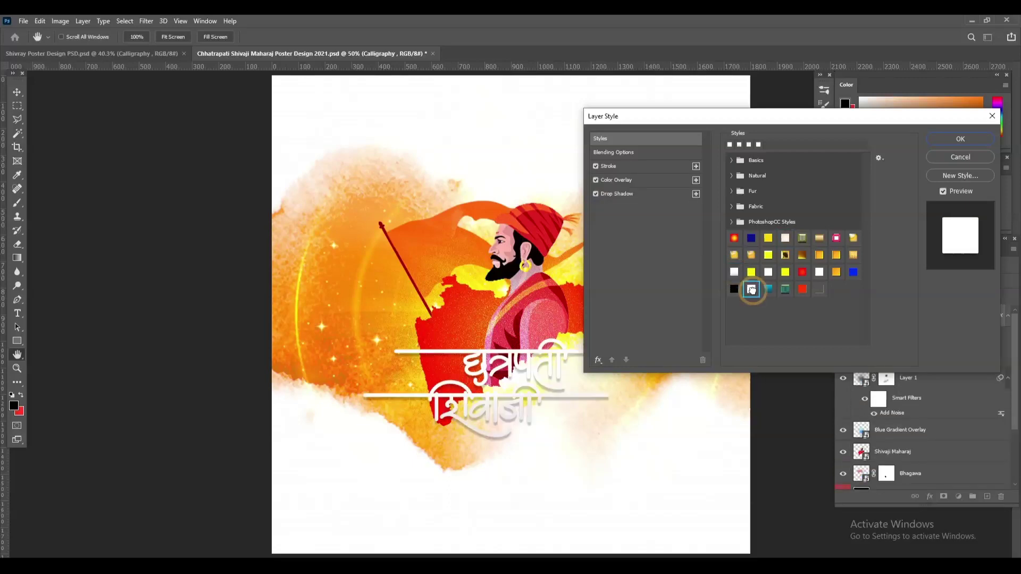
- Remove the stroke and soften the drop shadow to 28% opacity, 6 px distance, 8 px size
{"action": "left_click", "coordinate": [596, 167]}
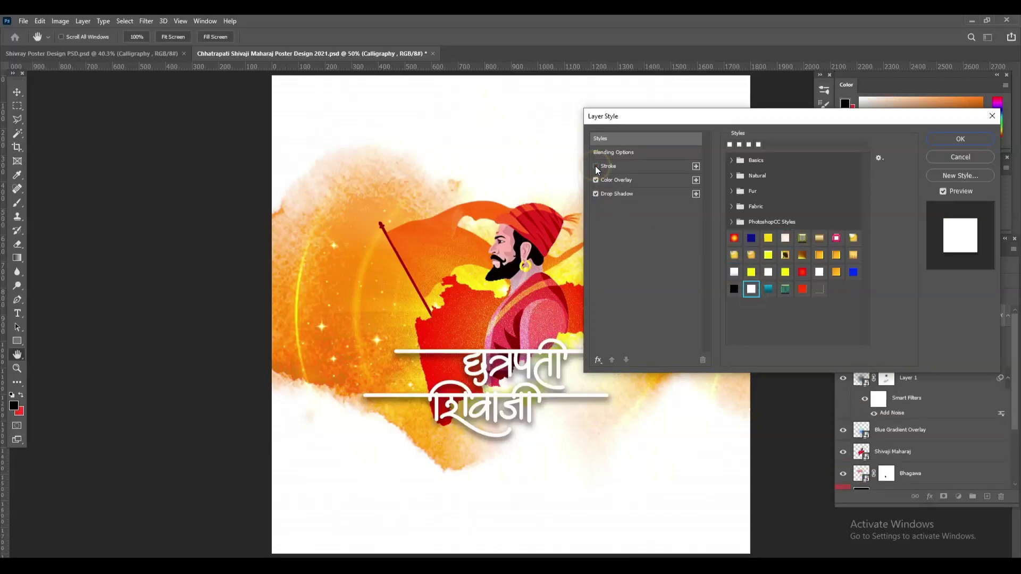
{"action": "left_click", "coordinate": [637, 194]}
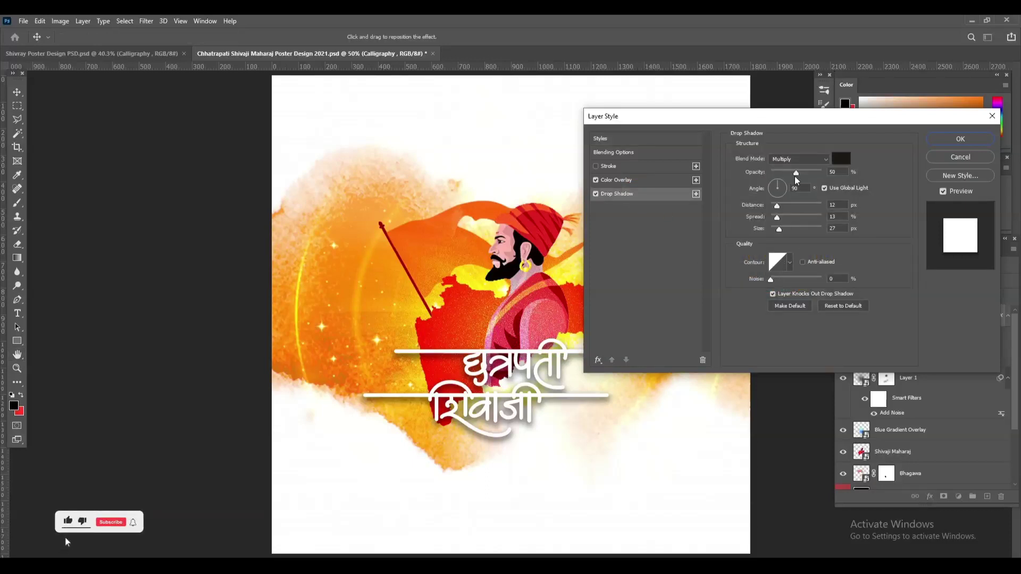
{"action": "left_click_drag", "start_coordinate": [795, 177], "coordinate": [791, 175]}
{"action": "left_click_drag", "start_coordinate": [779, 230], "coordinate": [773, 207]}
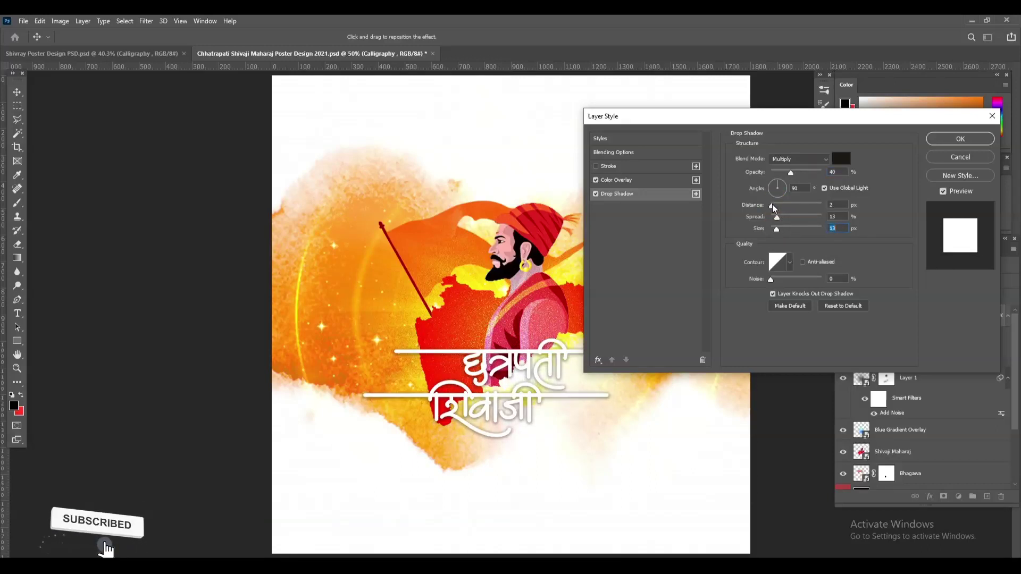
{"action": "left_click_drag", "start_coordinate": [774, 206], "coordinate": [775, 229]}
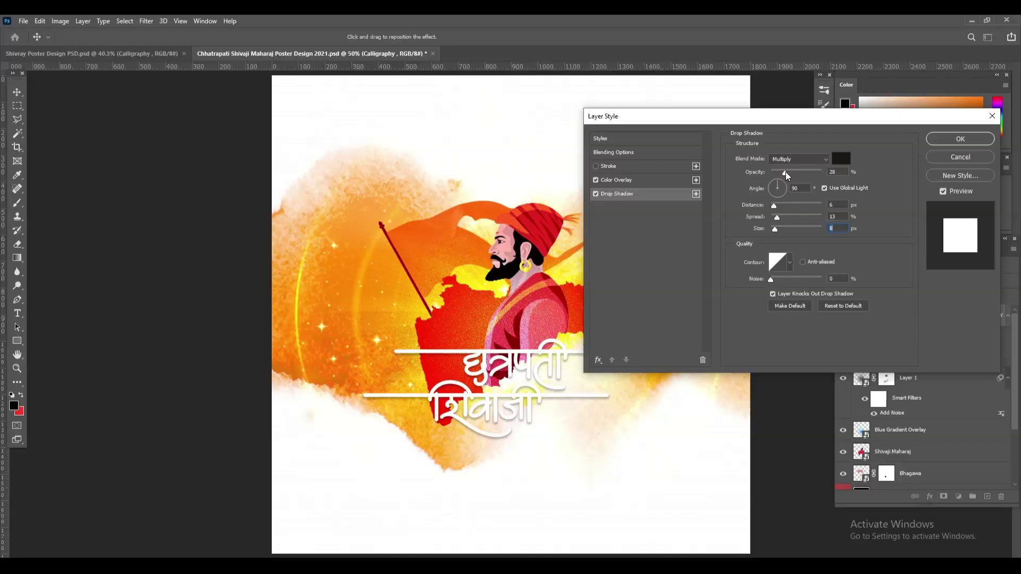
{"action": "left_click", "coordinate": [786, 171]}
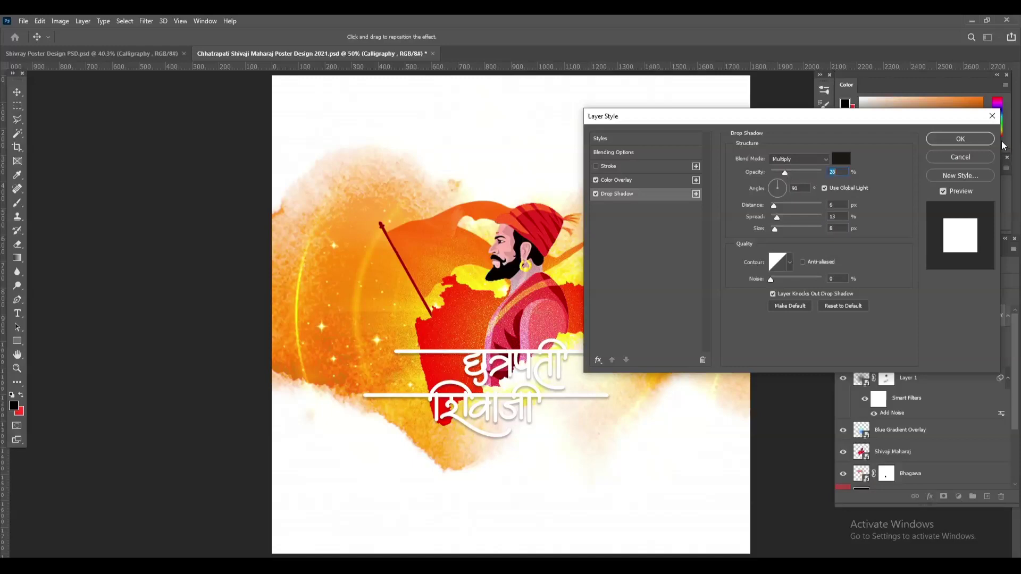
{"action": "left_click", "coordinate": [960, 140]}
{"action": "left_click", "coordinate": [928, 320]}
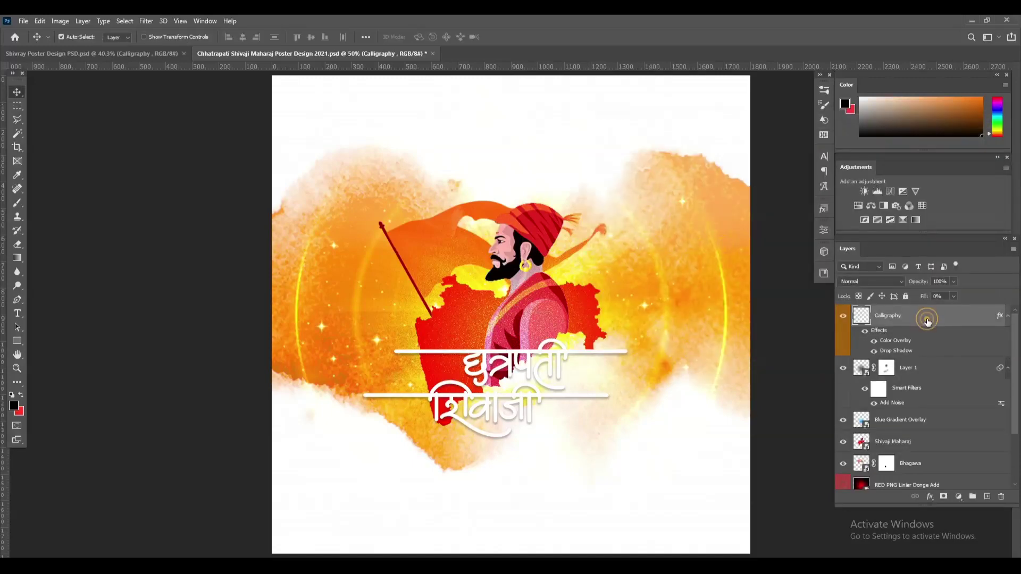
- Copy the VMP Black credits block into the poster, centre it, and nudge it down
{"action": "left_click", "coordinate": [155, 54]}
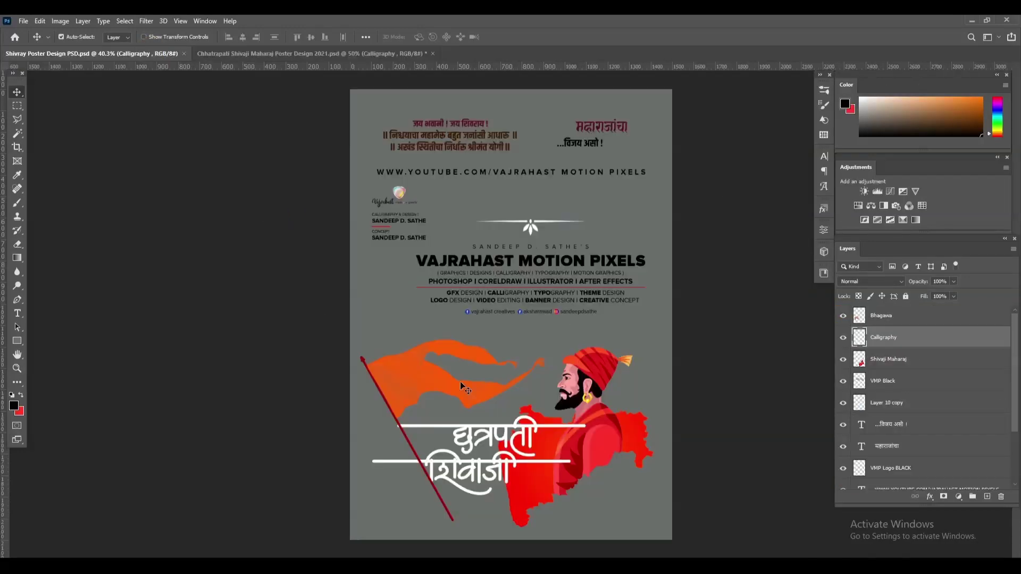
{"action": "mouse_move", "coordinate": [528, 260]}
{"action": "left_mouse_down"}
{"action": "mouse_move", "coordinate": [447, 293]}
{"action": "mouse_move", "coordinate": [509, 493]}
{"action": "left_mouse_up"}
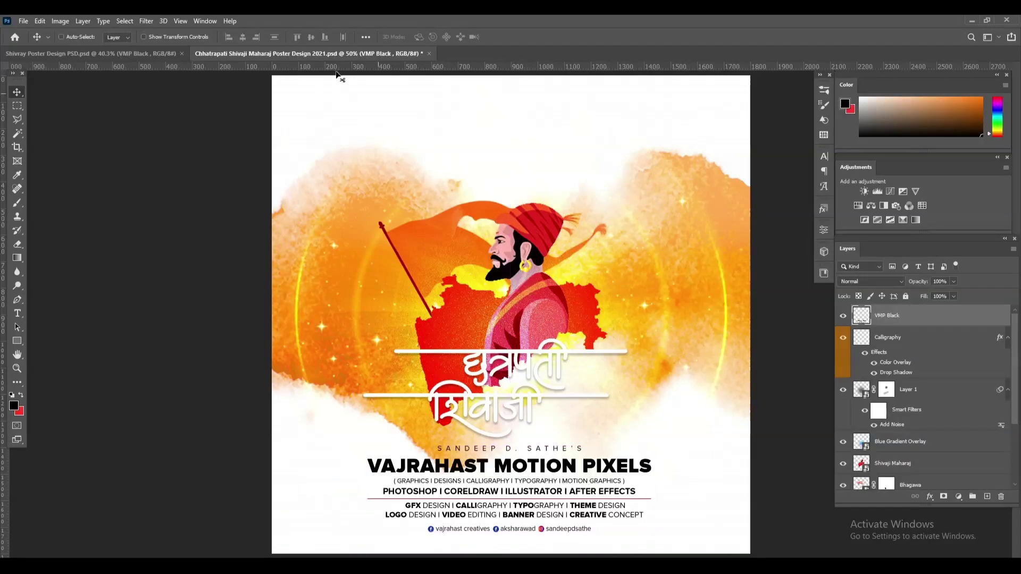
{"action": "key", "text": "ctrl+a"}
{"action": "left_click", "coordinate": [243, 38]}
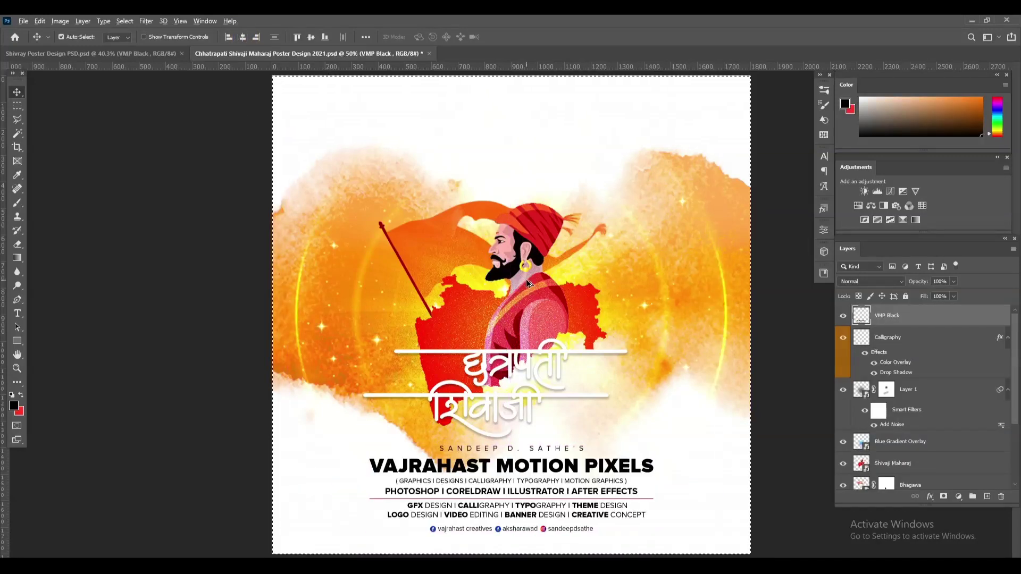
{"action": "scroll", "coordinate": [524, 280], "scroll_direction": "down", "scroll_amount": 1}
{"action": "key", "text": "ctrl+d"}
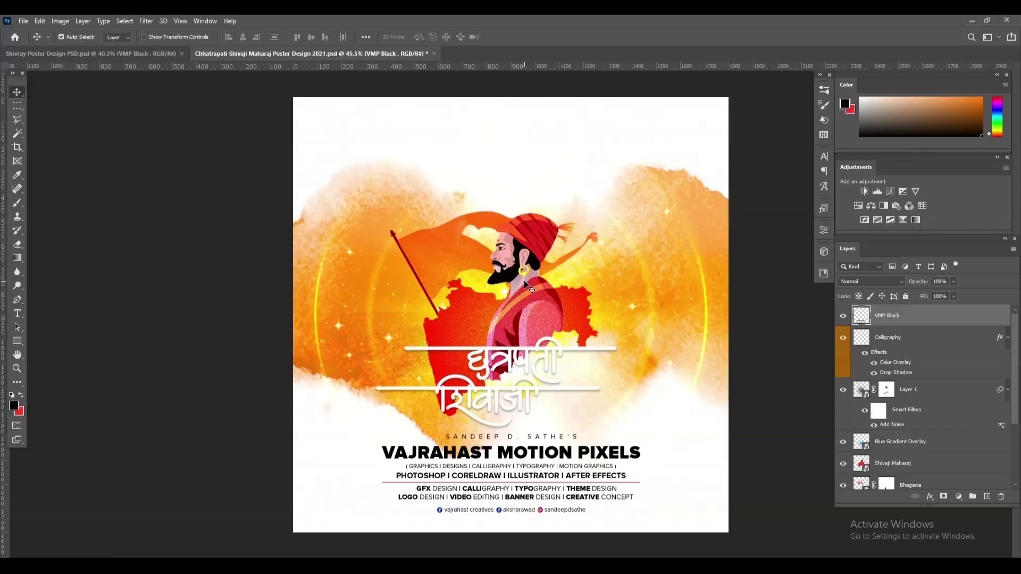
{"action": "key", "text": "Down"}
{"action": "key", "text": "Down"}
{"action": "key", "text": "Down"}
{"action": "key", "text": "Down"}
{"action": "key", "text": "Down"}
{"action": "key", "text": "Down"}
{"action": "key", "text": "Down"}
{"action": "key", "text": "Down"}
{"action": "key", "text": "Down"}
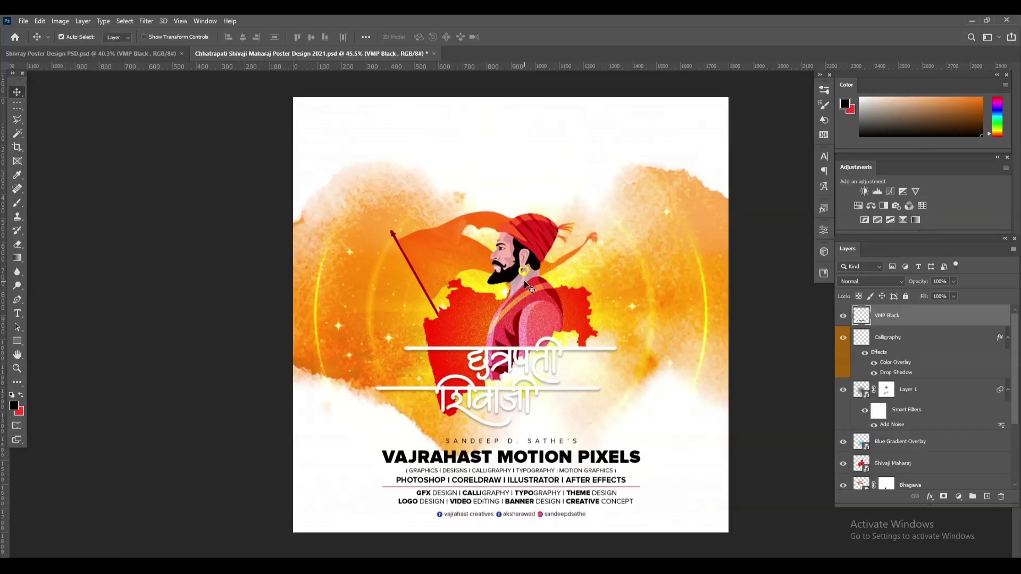
{"action": "key", "text": "Down"}
{"action": "key", "text": "Down"}
{"action": "key", "text": "Down"}
{"action": "key", "text": "Down"}
{"action": "key", "text": "Down"}
{"action": "key", "text": "Down"}
{"action": "key", "text": "Down"}
{"action": "key", "text": "Down"}
{"action": "key", "text": "Down"}
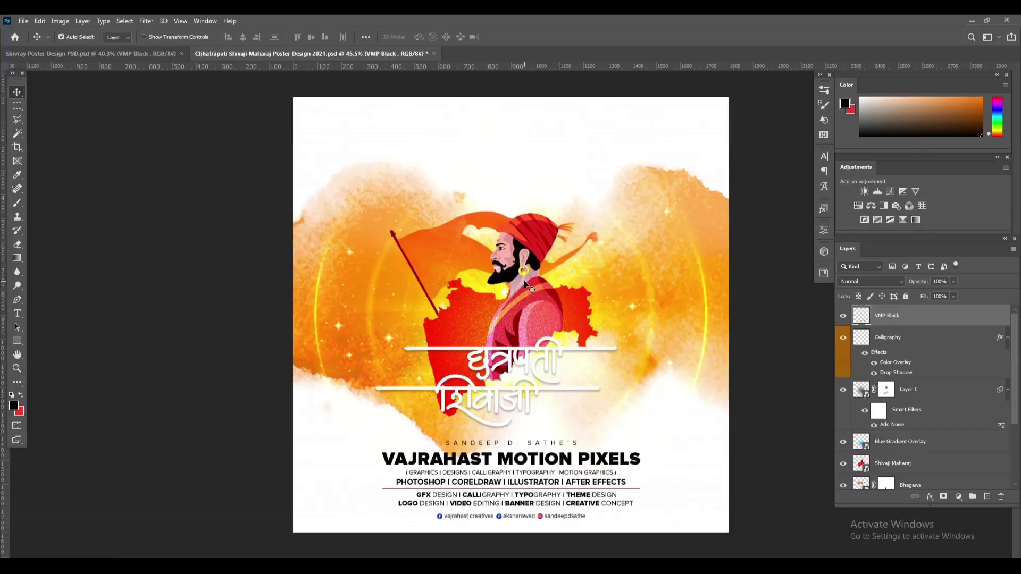
{"action": "key", "text": "Down"}
{"action": "key", "text": "Down"}
{"action": "key", "text": "Down"}
- Bring in the two-line Marathi verse, centre it horizontally, and nudge it up near the top
{"action": "left_click", "coordinate": [133, 54]}
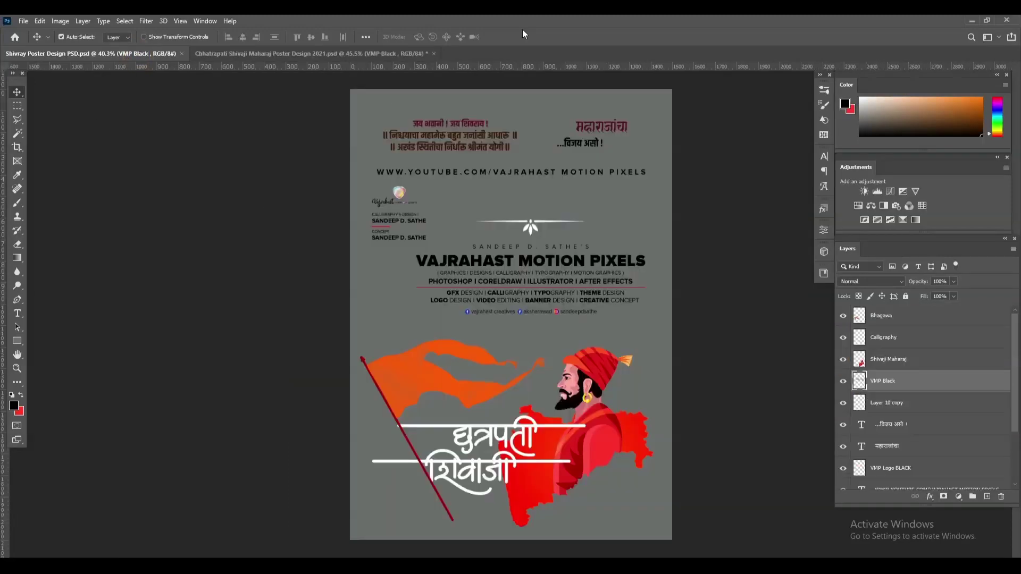
{"action": "left_click_drag", "start_coordinate": [453, 141], "coordinate": [516, 192]}
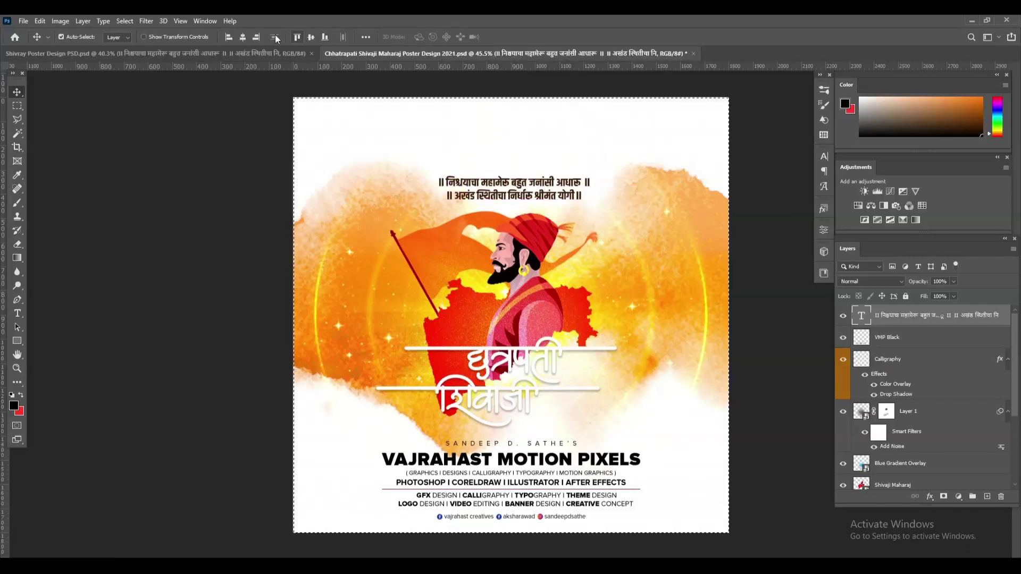
{"action": "key", "text": "ctrl+a"}
{"action": "left_click", "coordinate": [243, 37]}
{"action": "key", "text": "ctrl+d"}
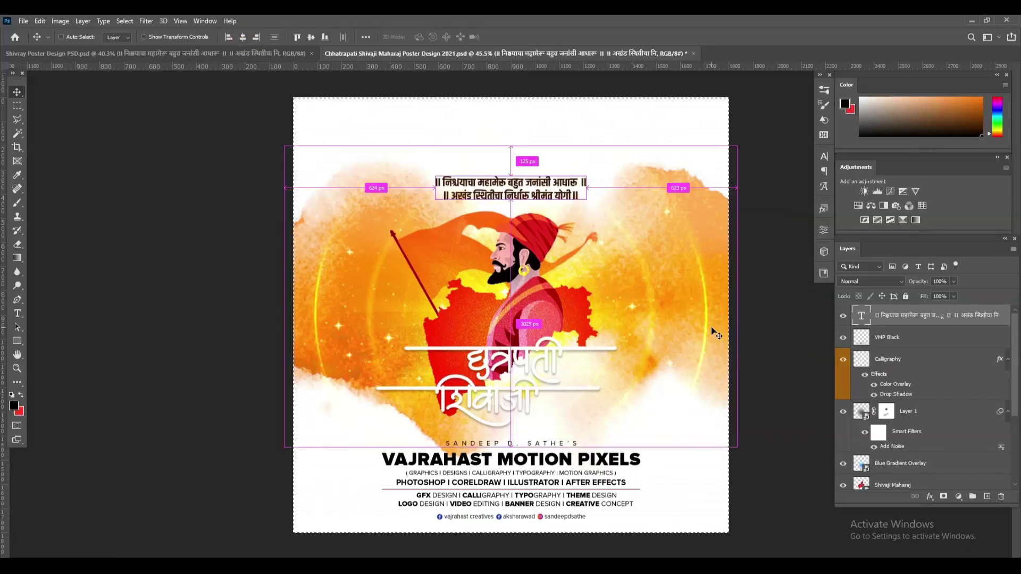
{"action": "key", "text": "shift+Up"}
{"action": "key", "text": "shift+Up"}
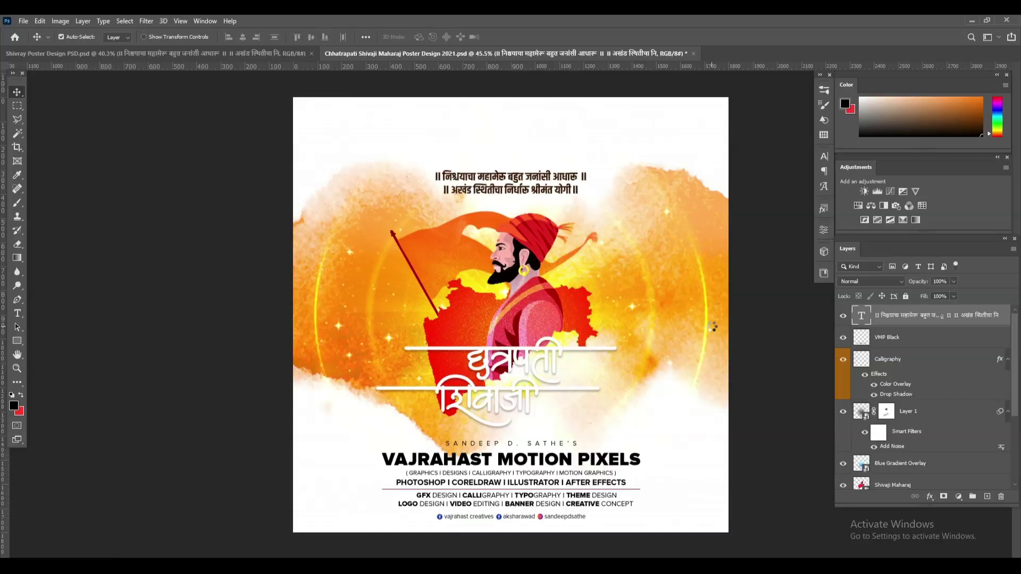
{"action": "key", "text": "shift+Up"}
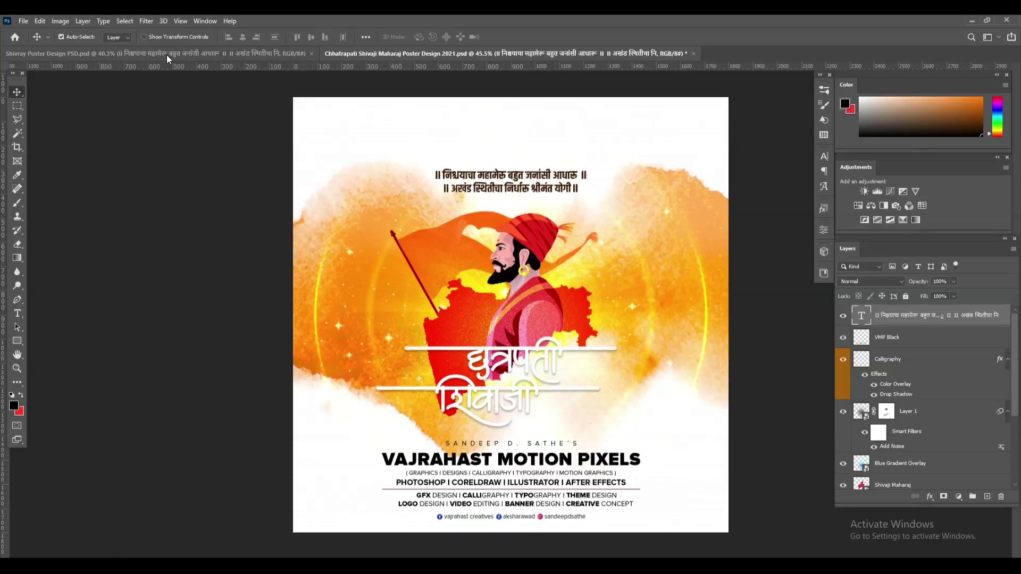
- Copy the YouTube URL line into the poster, centre it horizontally, and nudge it up above the verse
{"action": "left_click", "coordinate": [165, 53]}
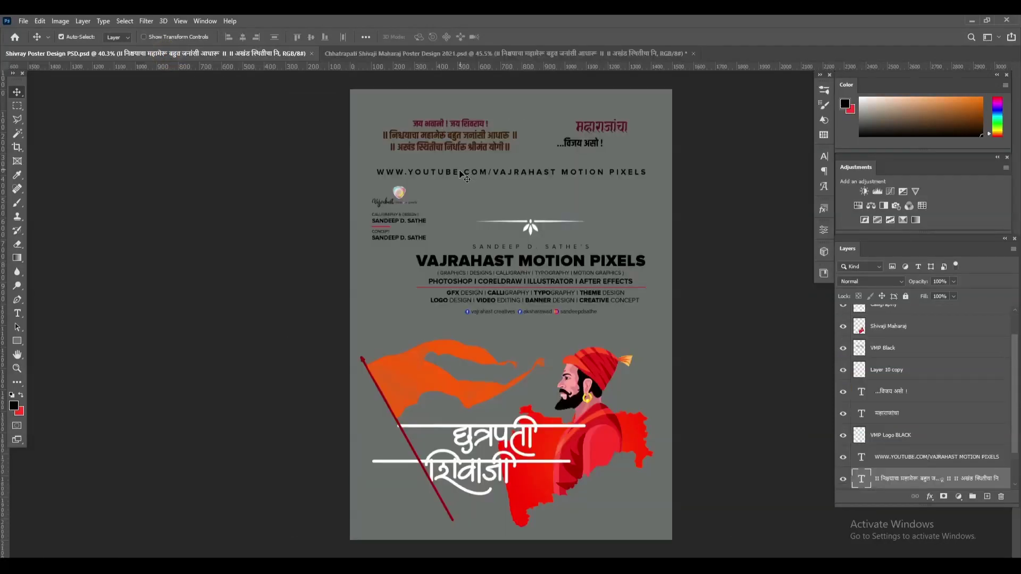
{"action": "left_click_drag", "start_coordinate": [455, 171], "coordinate": [486, 159]}
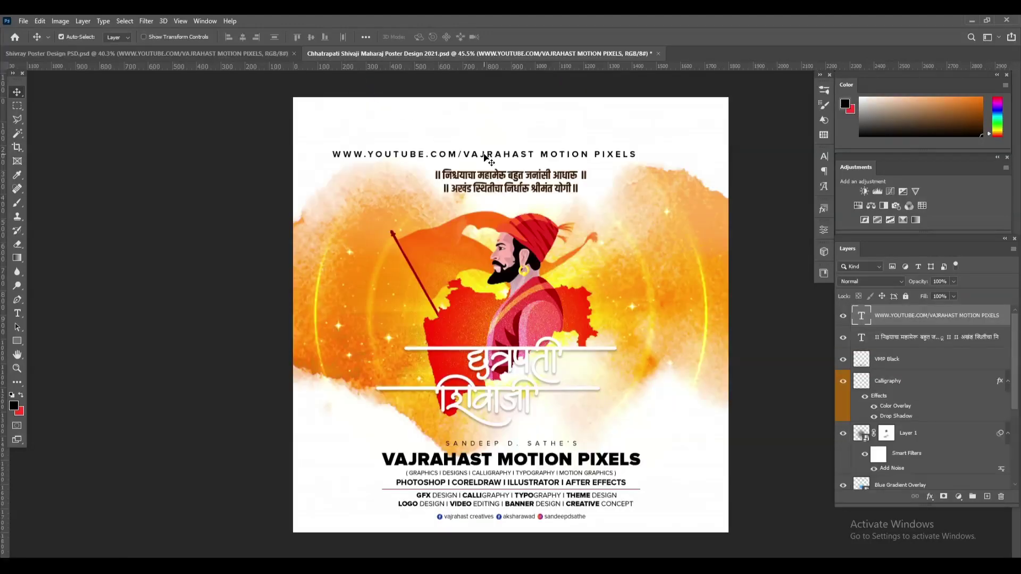
{"action": "key", "text": "ctrl+a"}
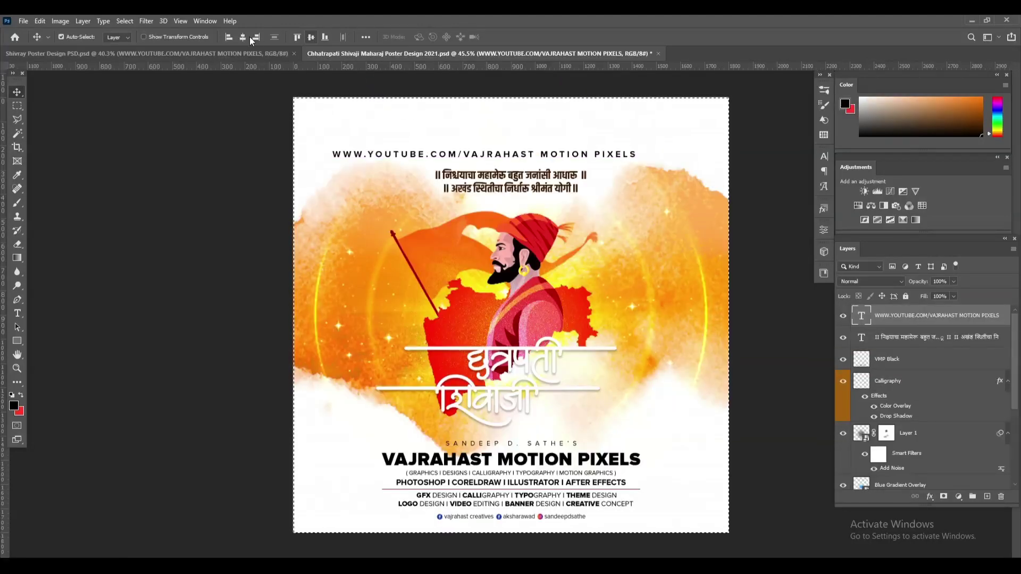
{"action": "left_click", "coordinate": [243, 36]}
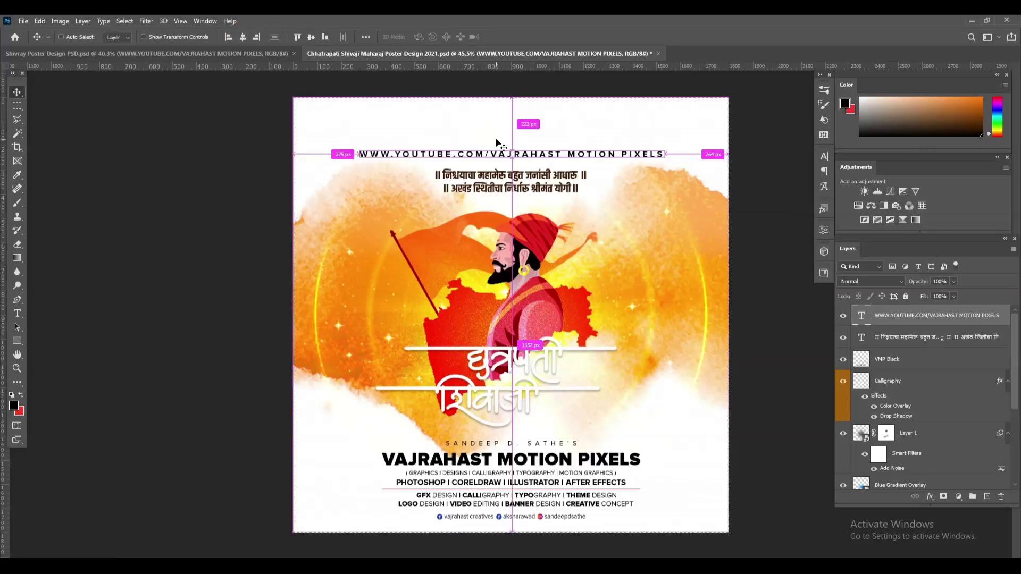
{"action": "key", "text": "ctrl+d"}
{"action": "key", "text": "ctrl+t"}
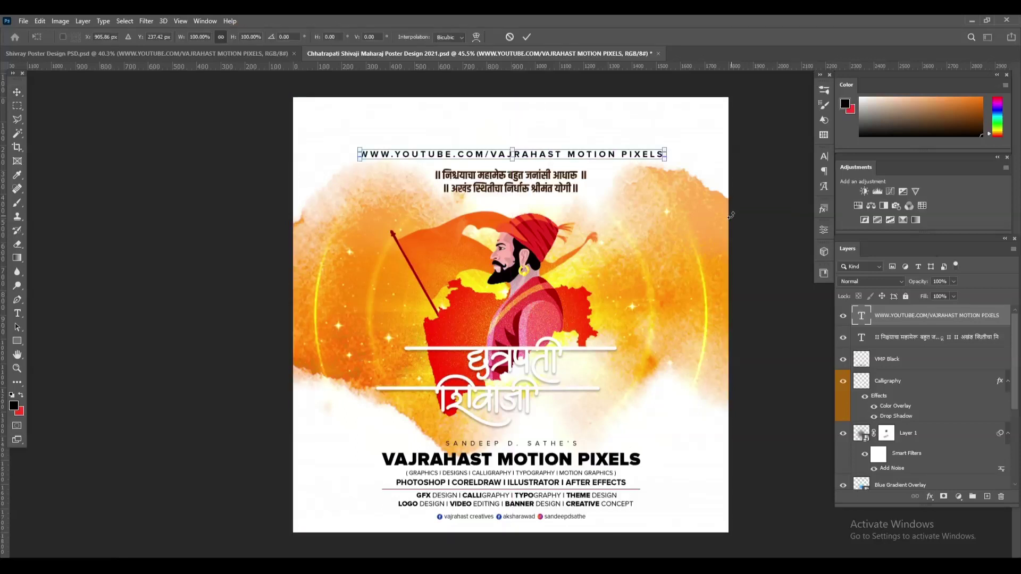
{"action": "key", "text": "Up"}
{"action": "key", "text": "Up"}
{"action": "key", "text": "Up"}
{"action": "key", "text": "Up"}
{"action": "key", "text": "Up"}
{"action": "key", "text": "Up"}
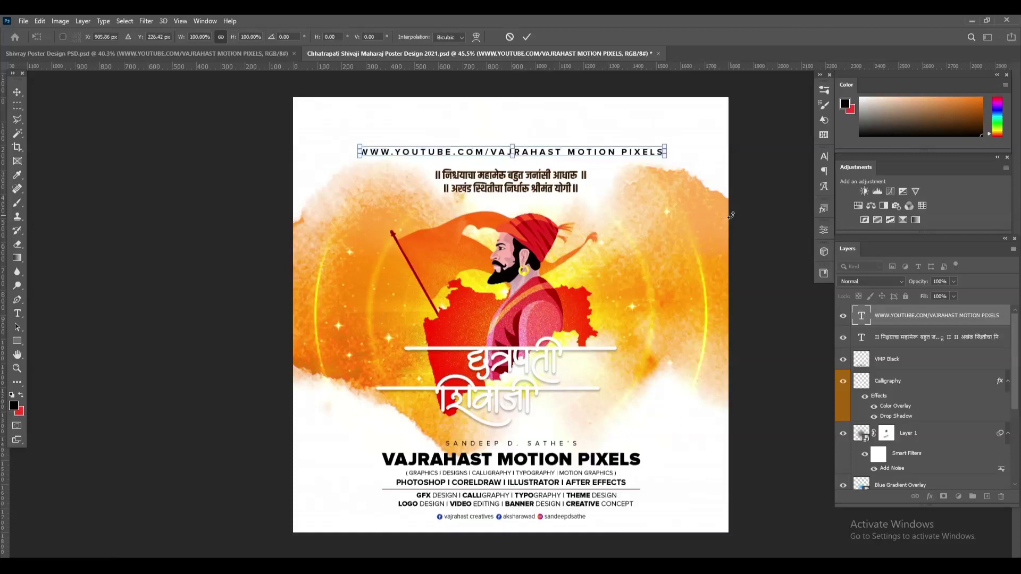
{"action": "key", "text": "Up"}
{"action": "key", "text": "Up"}
{"action": "key", "text": "Up"}
{"action": "key", "text": "Up"}
{"action": "key", "text": "Up"}
{"action": "key", "text": "Up"}
{"action": "key", "text": "Up"}
{"action": "key", "text": "Up"}
{"action": "key", "text": "Up"}
{"action": "key", "text": "Up"}
{"action": "key", "text": "Up"}
{"action": "key", "text": "Up"}
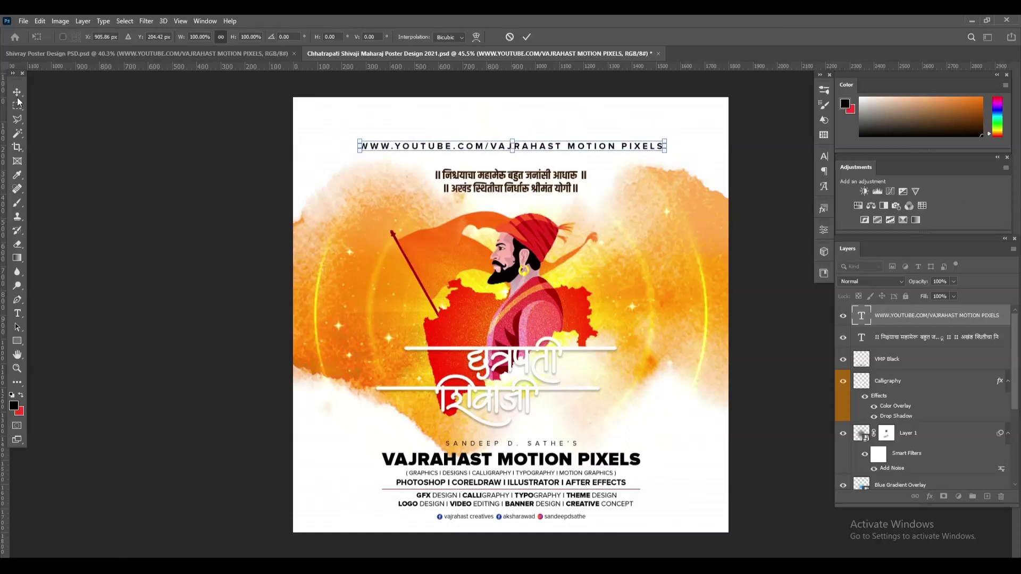
{"action": "left_click", "coordinate": [17, 94]}
- Bring in the जय भवानी ! जय शिवराय ! heading, centred at the top of the poster
{"action": "left_click", "coordinate": [72, 54]}
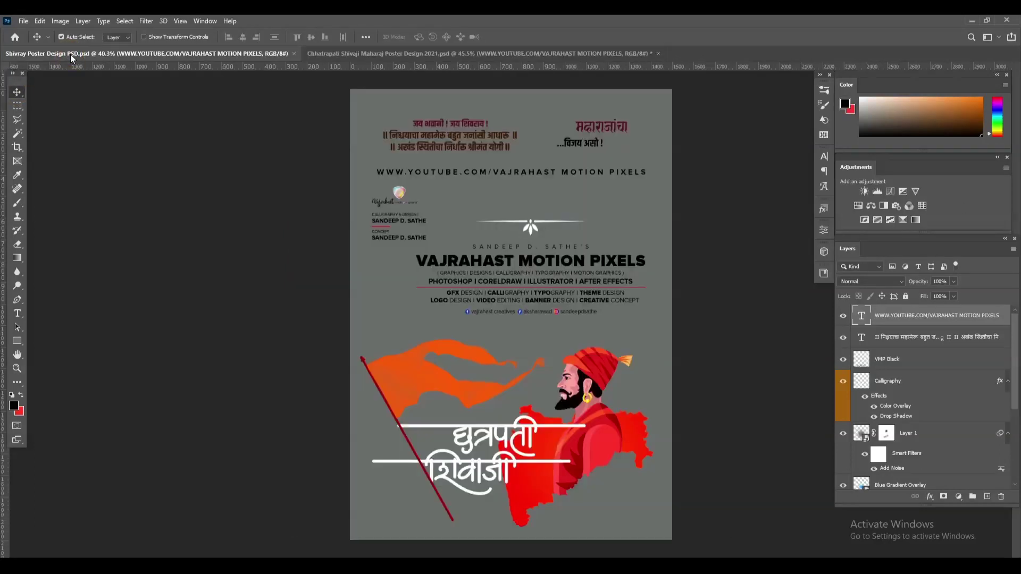
{"action": "left_click", "coordinate": [379, 51]}
{"action": "left_click_drag", "start_coordinate": [379, 51], "coordinate": [500, 124]}
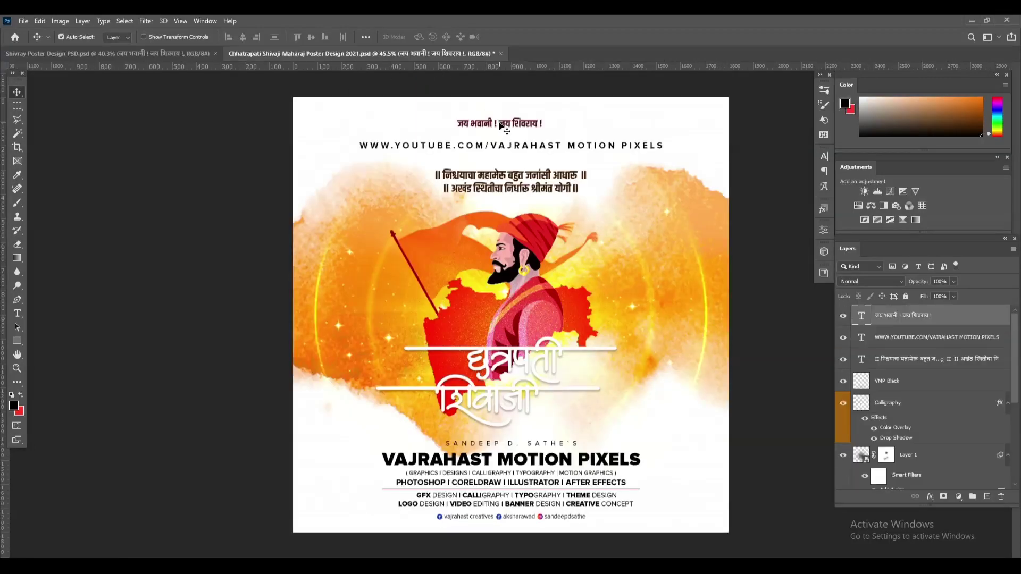
{"action": "key", "text": "ctrl+a"}
{"action": "left_click", "coordinate": [243, 37]}
{"action": "key", "text": "ctrl+d"}
{"action": "key", "text": "shift+Up"}
{"action": "key", "text": "shift+Up"}
{"action": "key", "text": "Down"}
{"action": "key", "text": "Down"}
{"action": "key", "text": "Down"}
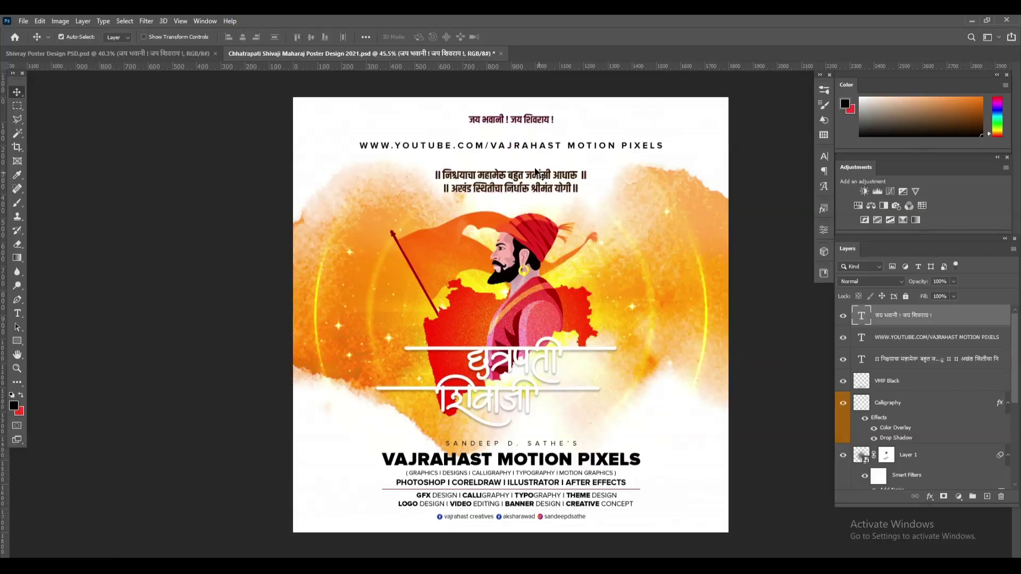
{"action": "key", "text": "Down"}
{"action": "key", "text": "Down"}
{"action": "key", "text": "Down"}
- Nudge the URL line and verse block upward to tighten the top text spacing
{"action": "left_click", "coordinate": [510, 149]}
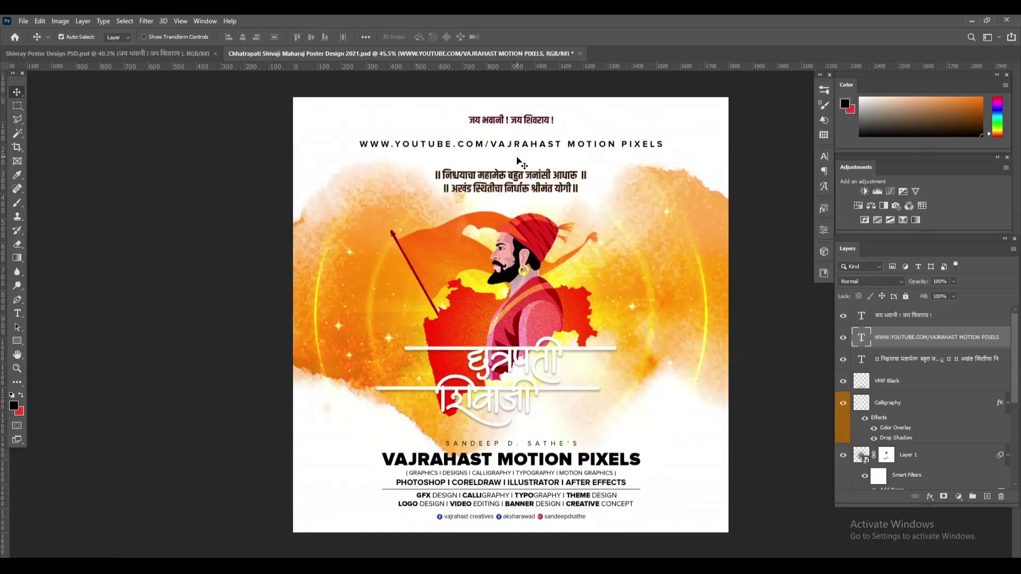
{"action": "key", "text": "Up"}
{"action": "key", "text": "Up"}
{"action": "key", "text": "Up"}
{"action": "left_click", "coordinate": [500, 180]}
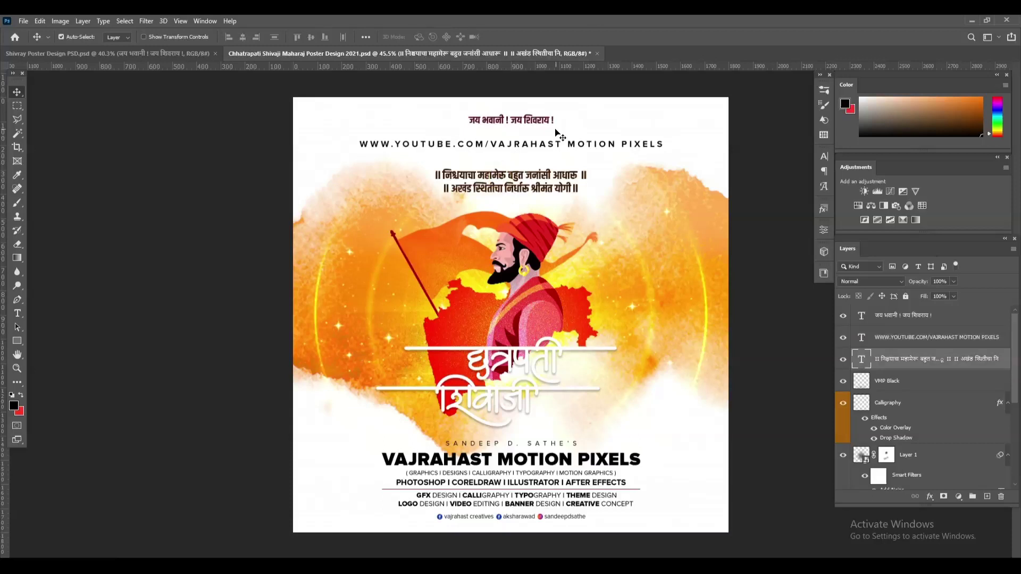
{"action": "key", "text": "Up"}
{"action": "key", "text": "Up"}
{"action": "key", "text": "Up"}
{"action": "key", "text": "Up"}
{"action": "key", "text": "Up"}
{"action": "key", "text": "Up"}
{"action": "key", "text": "Up"}
{"action": "key", "text": "Up"}
{"action": "key", "text": "Up"}
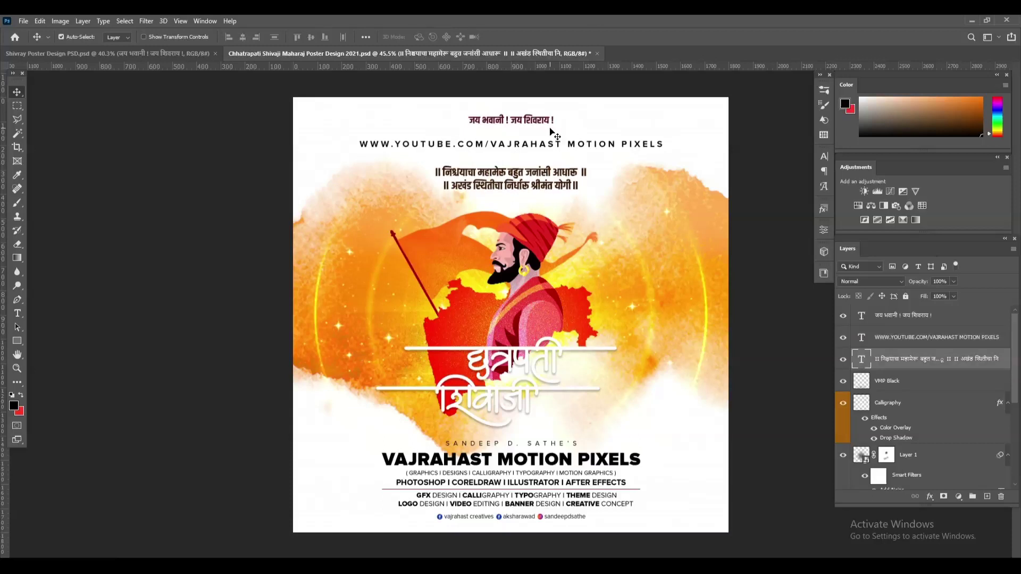
{"action": "key", "text": "Up"}
{"action": "key", "text": "Up"}
{"action": "key", "text": "Up"}
{"action": "key", "text": "Up"}
{"action": "key", "text": "Up"}
{"action": "key", "text": "Up"}
{"action": "key", "text": "Up"}
{"action": "key", "text": "Up"}
{"action": "key", "text": "Up"}
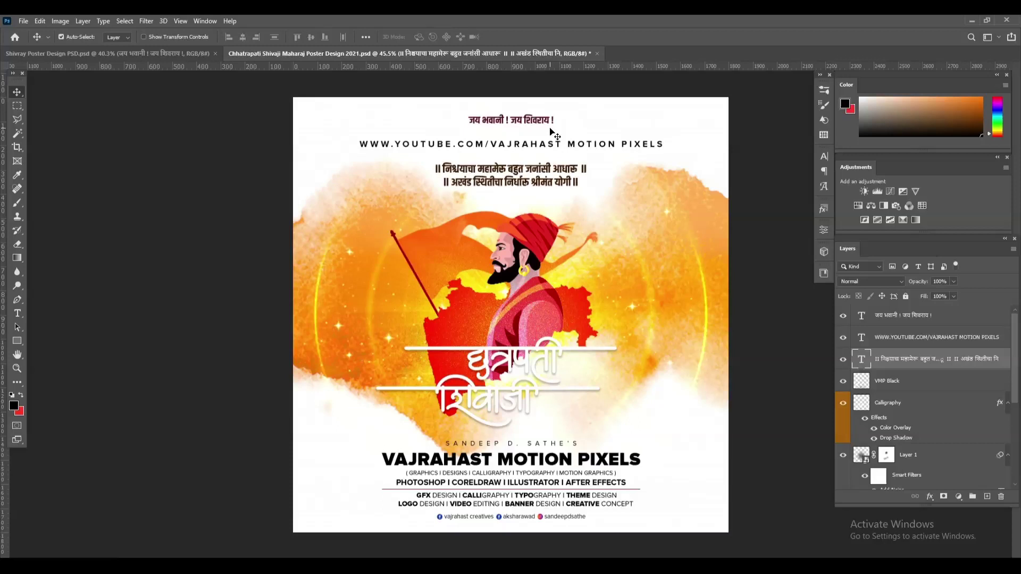
- Copy the महाराजांचा and ...विजय असो ! text layers from the Shivray poster into the orange poster
{"action": "left_click", "coordinate": [121, 53]}
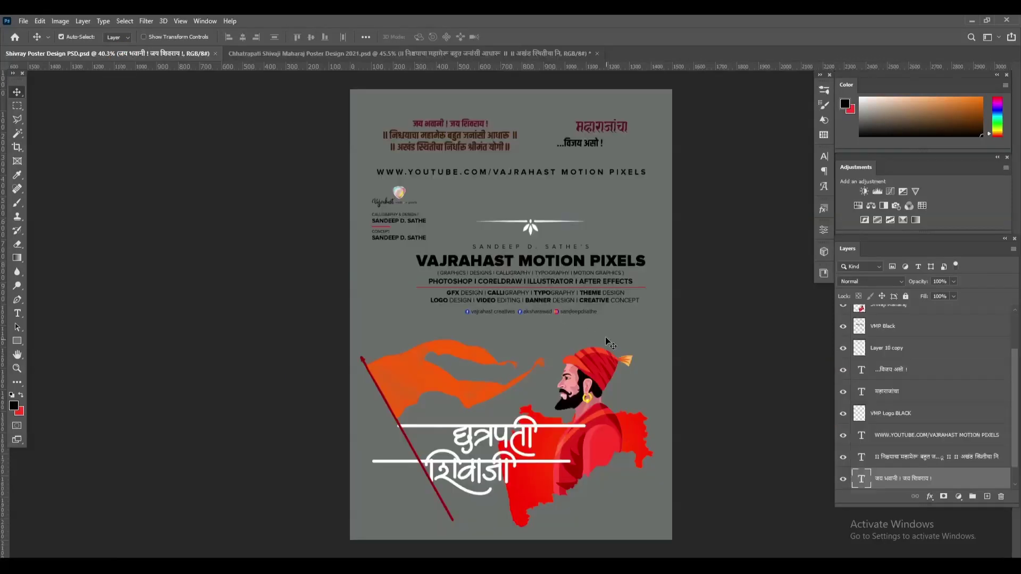
{"action": "left_click", "coordinate": [593, 127]}
{"action": "left_click", "coordinate": [596, 145], "text": "shift"}
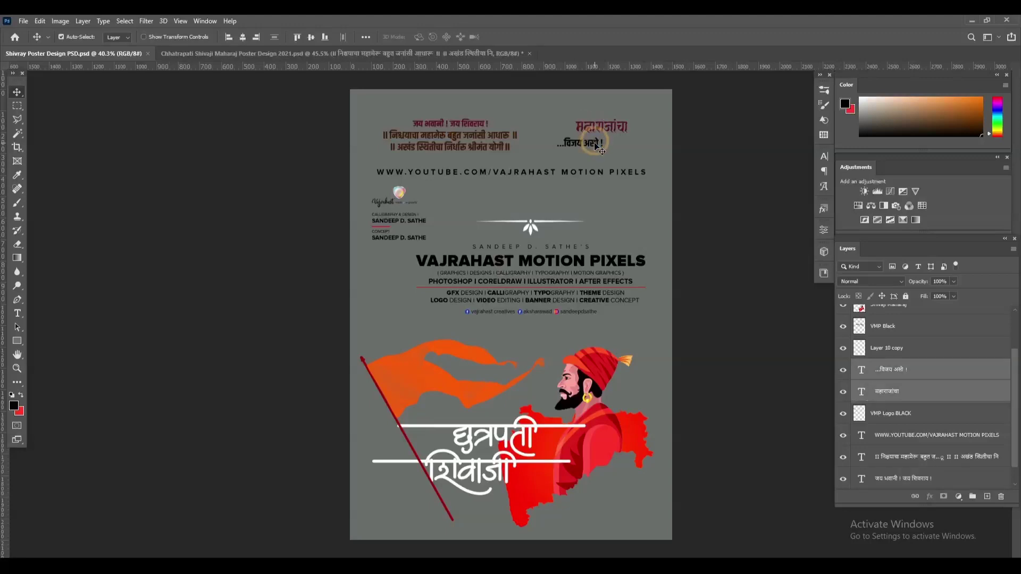
{"action": "left_click_drag", "start_coordinate": [596, 144], "coordinate": [346, 62]}
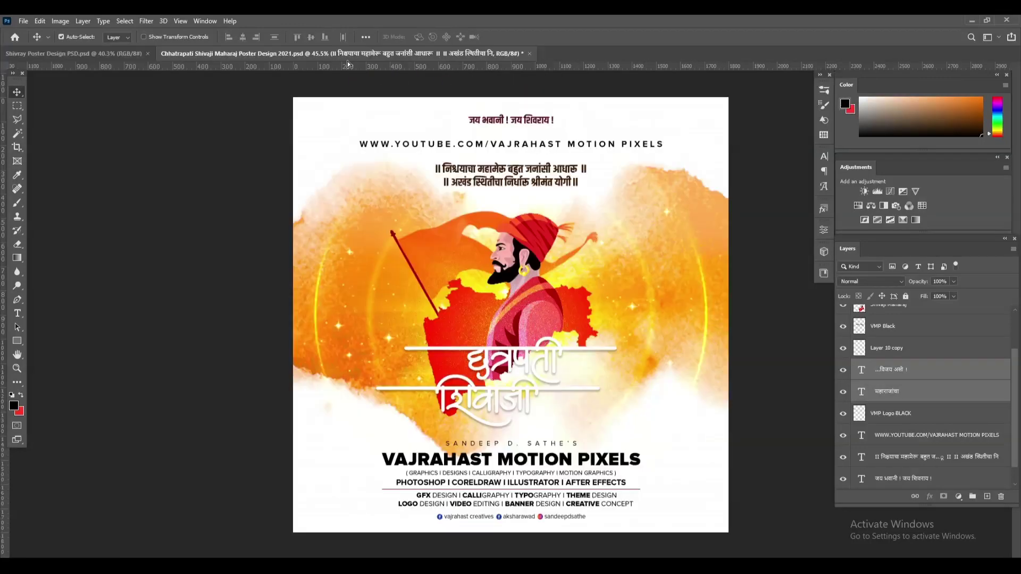
{"action": "left_click_drag", "start_coordinate": [579, 371], "coordinate": [558, 425]}
- Zoom in and place महाराजांचा beside the शिवाजी calligraphy
{"action": "scroll", "coordinate": [563, 426], "scroll_direction": "up", "scroll_amount": 3}
{"action": "scroll", "coordinate": [579, 429], "scroll_direction": "up", "scroll_amount": 3}
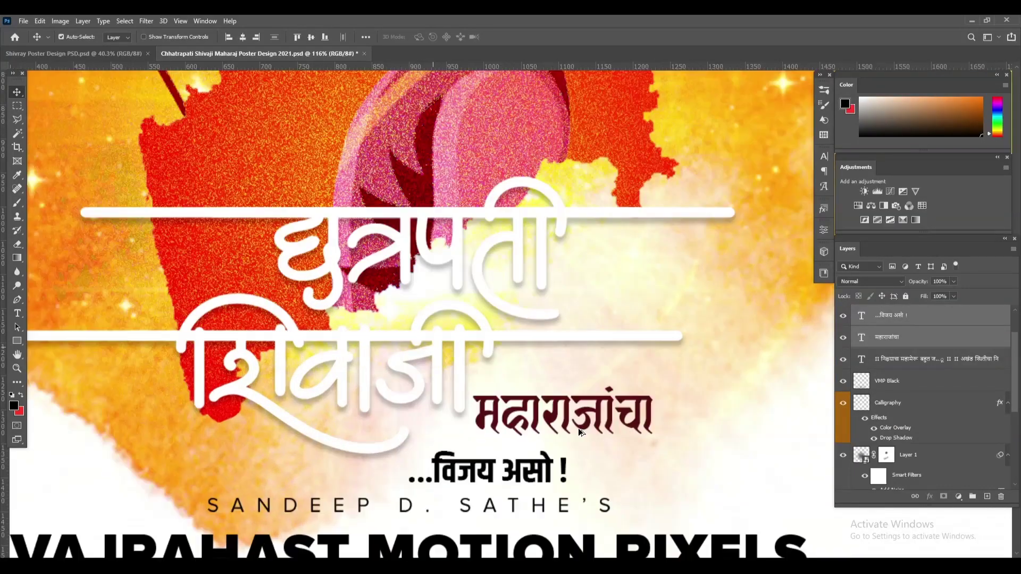
{"action": "scroll", "coordinate": [579, 428], "scroll_direction": "up", "scroll_amount": 3}
{"action": "left_click_drag", "start_coordinate": [597, 418], "coordinate": [641, 379]}
{"action": "scroll", "coordinate": [642, 379], "scroll_direction": "down", "scroll_amount": 3}
{"action": "scroll", "coordinate": [526, 336], "scroll_direction": "down", "scroll_amount": 3}
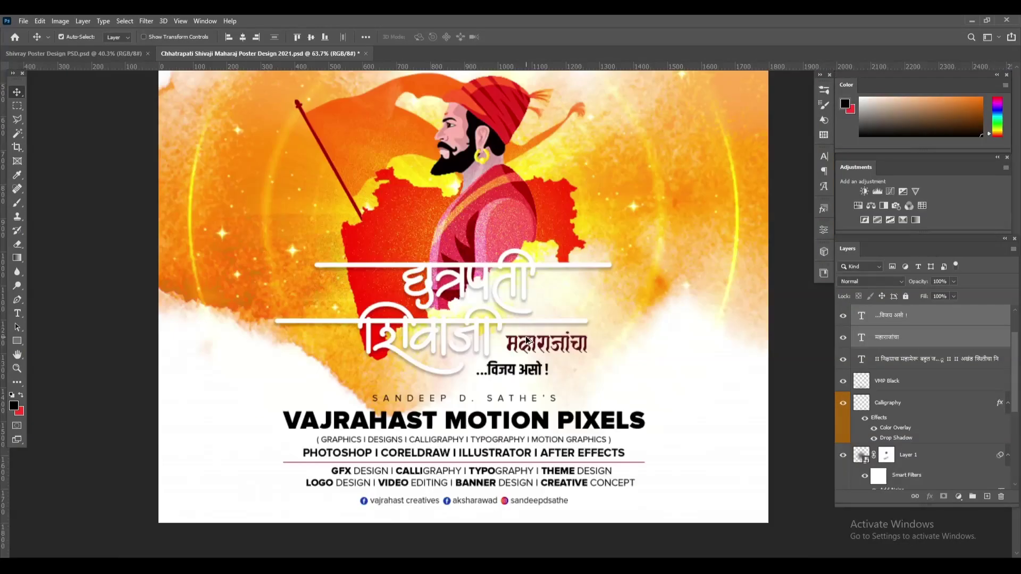
{"action": "scroll", "coordinate": [526, 336], "scroll_direction": "down", "scroll_amount": 2}
{"action": "scroll", "coordinate": [512, 421], "scroll_direction": "down", "scroll_amount": 1}
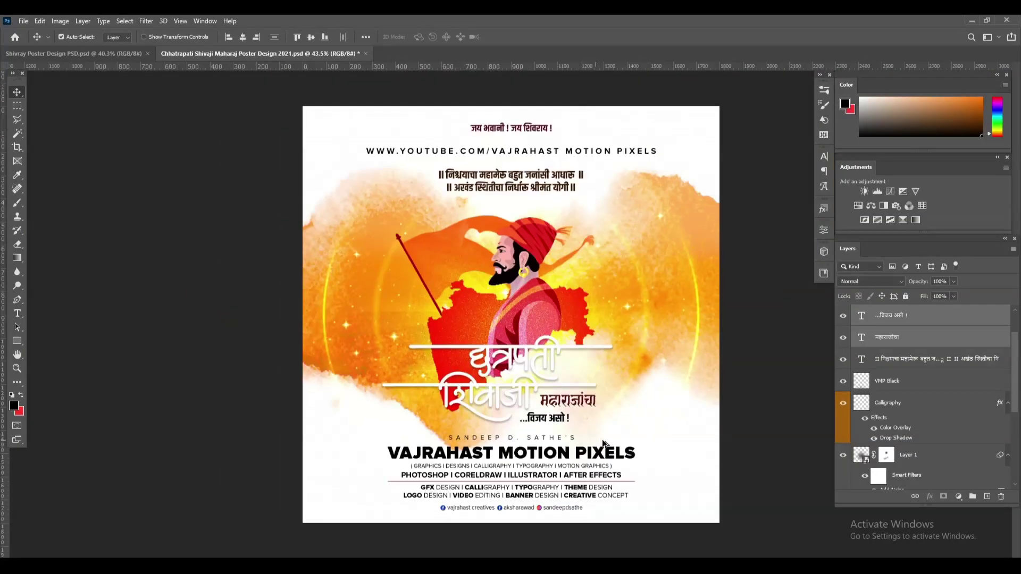
- Copy the VMP Logo BLACK credits block from Shivray into the poster's upper left
{"action": "left_click", "coordinate": [102, 53]}
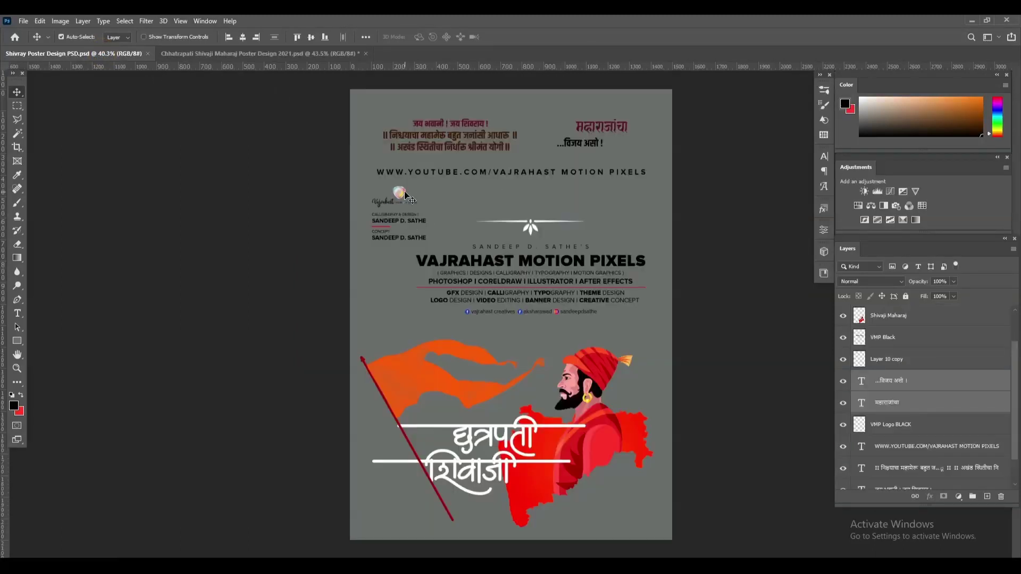
{"action": "mouse_move", "coordinate": [400, 198]}
{"action": "left_mouse_down"}
{"action": "mouse_move", "coordinate": [351, 215]}
{"action": "mouse_move", "coordinate": [352, 202]}
{"action": "left_mouse_up"}
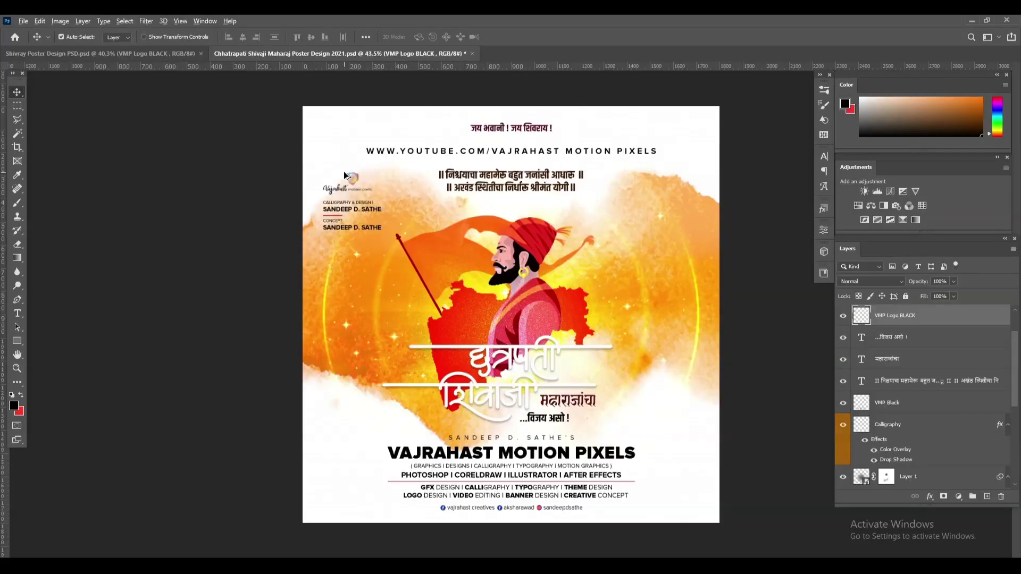
{"action": "scroll", "coordinate": [345, 176], "scroll_direction": "up", "scroll_amount": 2}
{"action": "left_click_drag", "start_coordinate": [335, 169], "coordinate": [336, 163]}
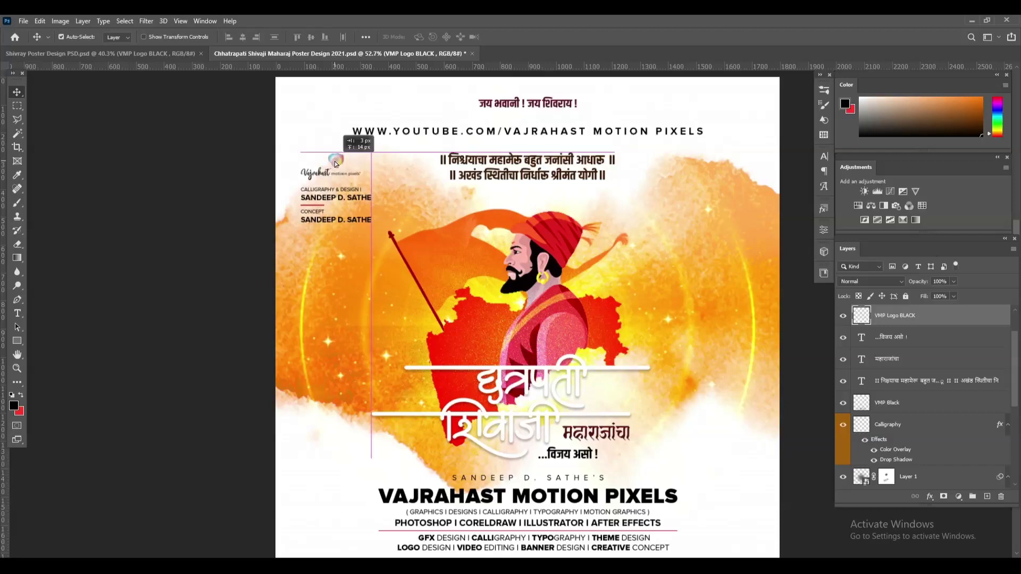
{"action": "scroll", "coordinate": [388, 209], "scroll_direction": "down", "scroll_amount": 1}
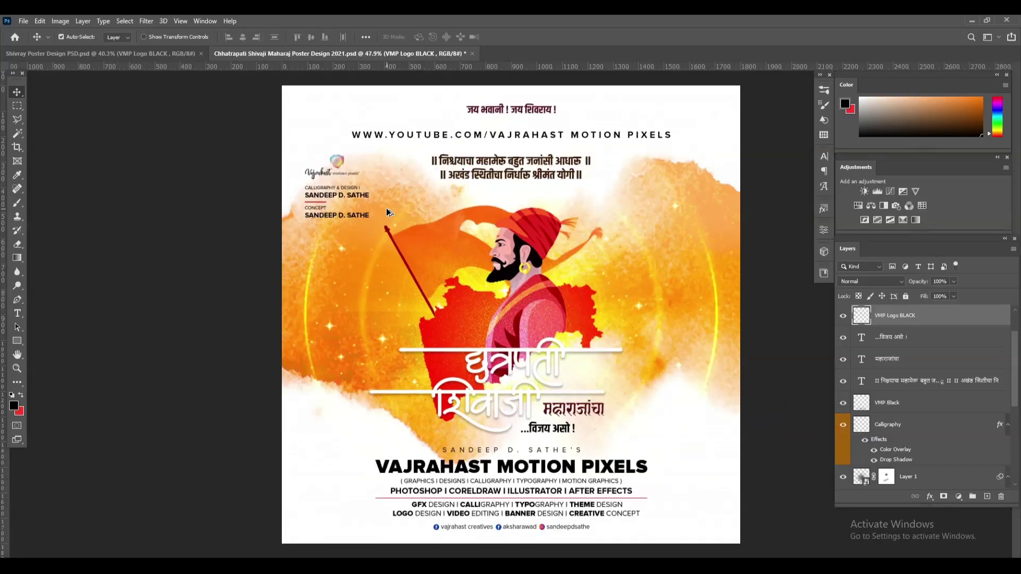
{"action": "scroll", "coordinate": [445, 280], "scroll_direction": "down", "scroll_amount": 1}
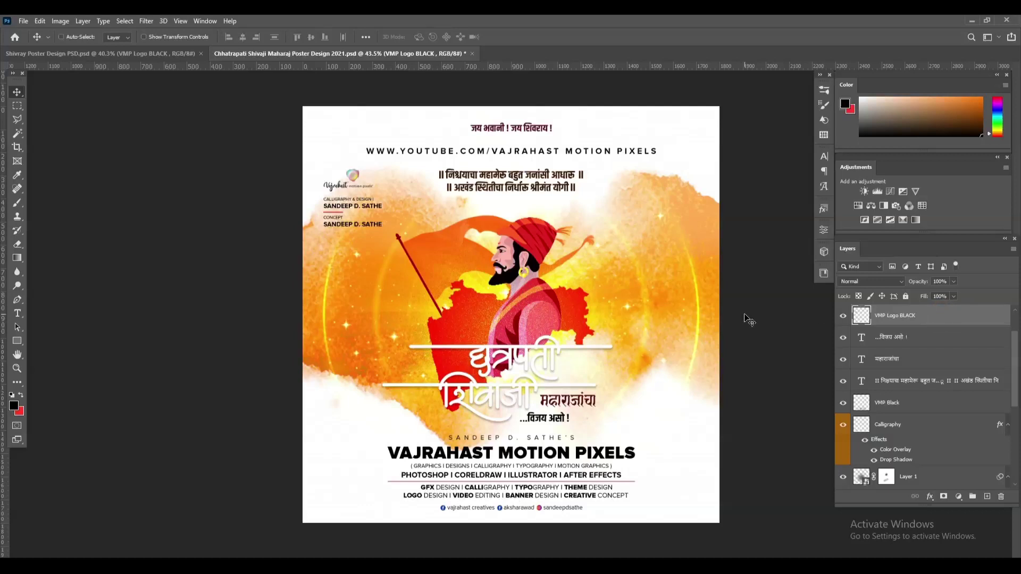
- Save the poster with Ctrl+S and select the Blue Gradient Overlay layer
{"action": "key", "text": "ctrl+s"}
{"action": "scroll", "coordinate": [950, 449], "scroll_direction": "down", "scroll_amount": 1}
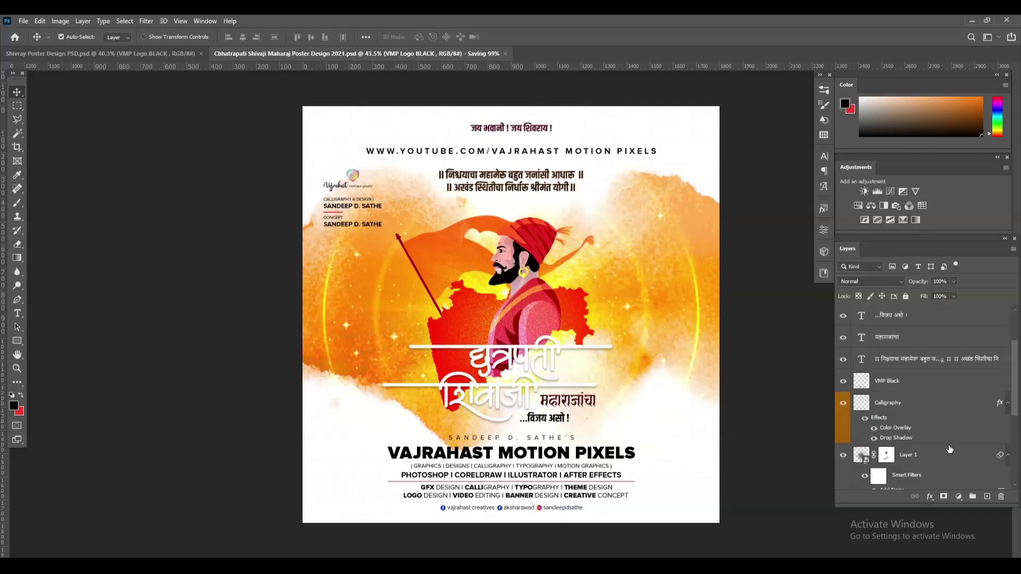
{"action": "scroll", "coordinate": [948, 447], "scroll_direction": "down", "scroll_amount": 1}
{"action": "scroll", "coordinate": [949, 447], "scroll_direction": "down", "scroll_amount": 1}
{"action": "scroll", "coordinate": [906, 452], "scroll_direction": "down", "scroll_amount": 1}
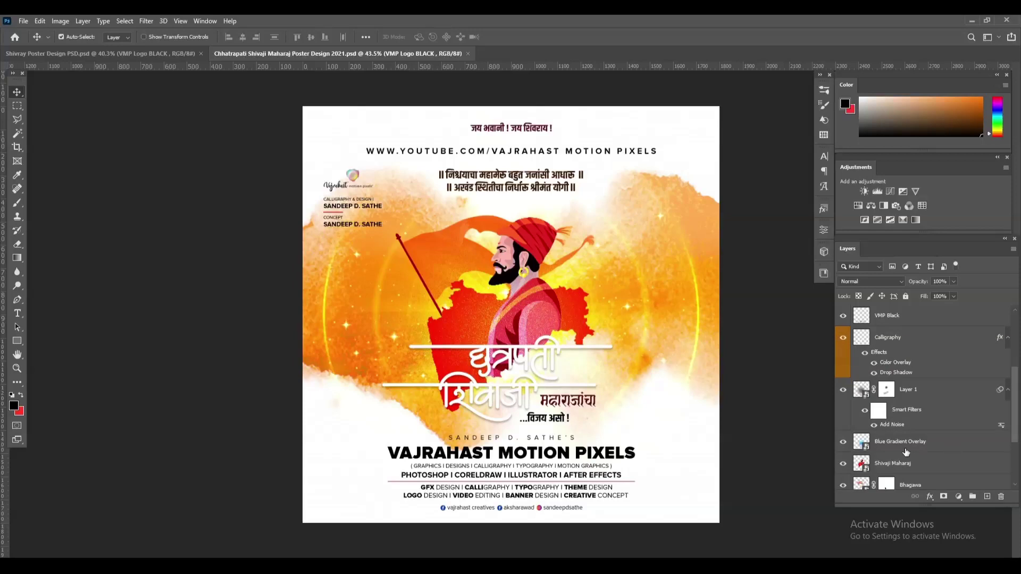
{"action": "left_click", "coordinate": [898, 445]}
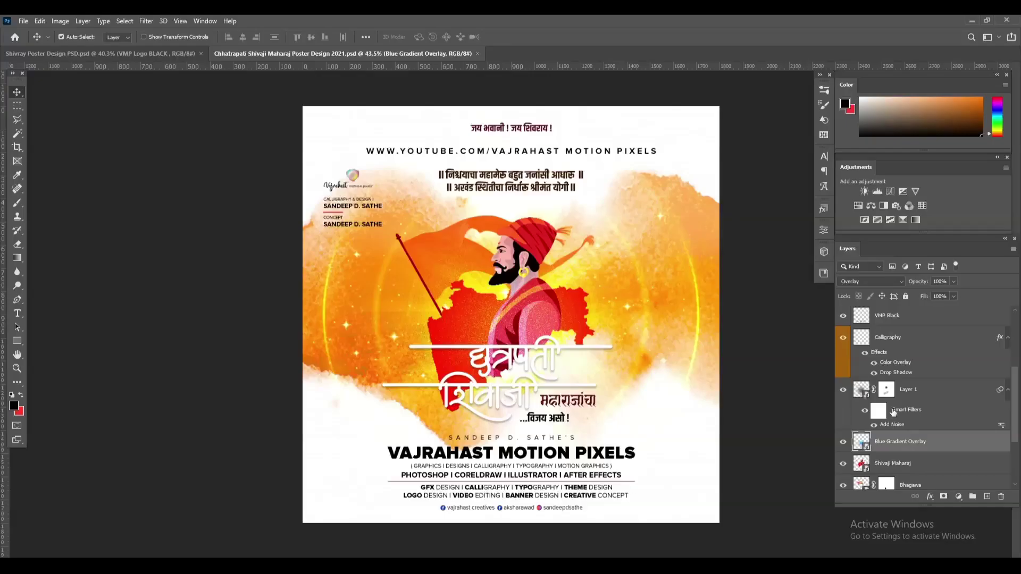
{"action": "scroll", "coordinate": [891, 471], "scroll_direction": "down", "scroll_amount": 1}
- Show the RED PNG Linier Donge Add layer, blend it Linear Dodge (Add), and move it below Bhagawa
{"action": "scroll", "coordinate": [890, 471], "scroll_direction": "down", "scroll_amount": 1}
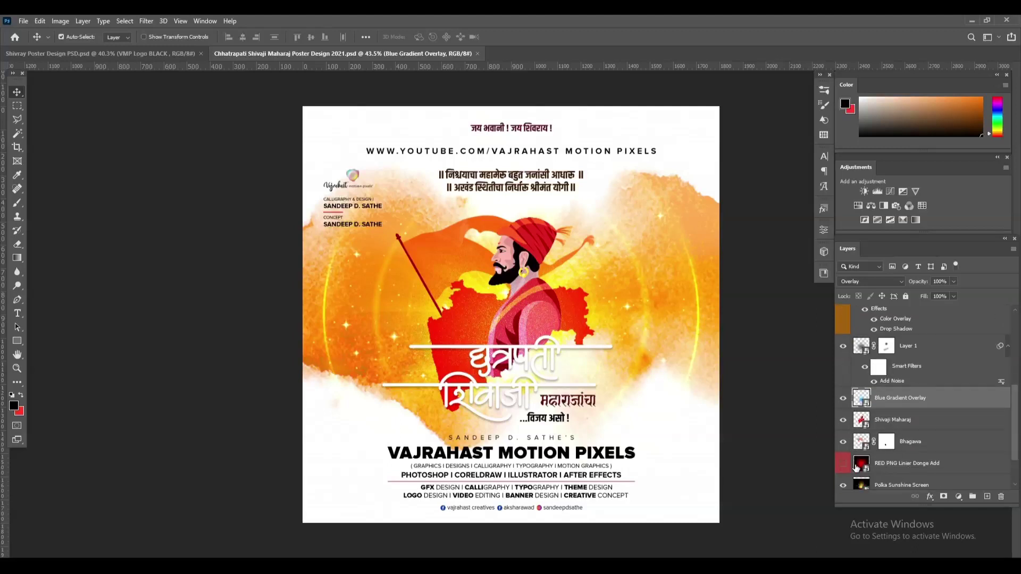
{"action": "left_click", "coordinate": [842, 464]}
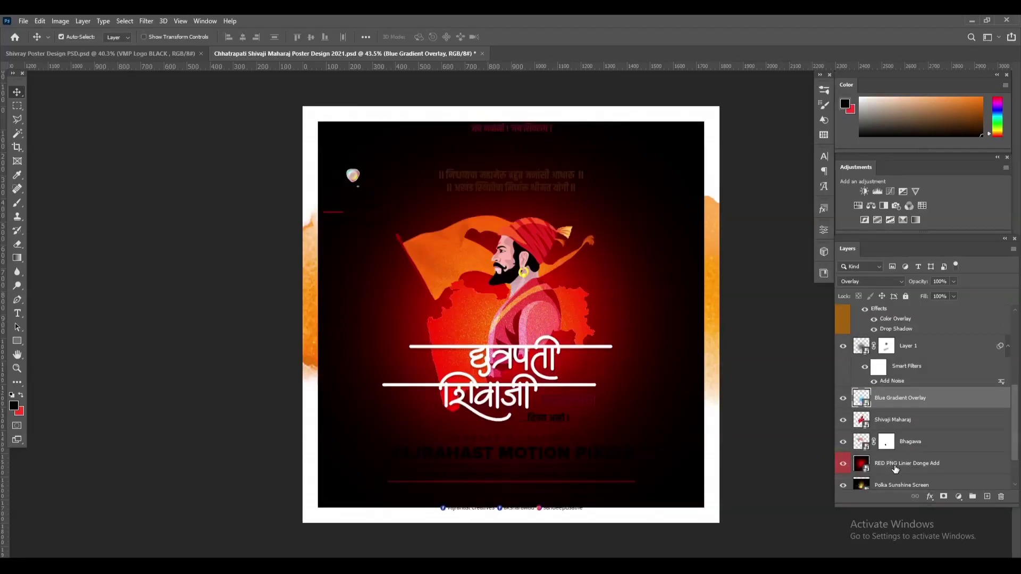
{"action": "left_click", "coordinate": [899, 399]}
{"action": "left_click_drag", "start_coordinate": [904, 463], "coordinate": [904, 392]}
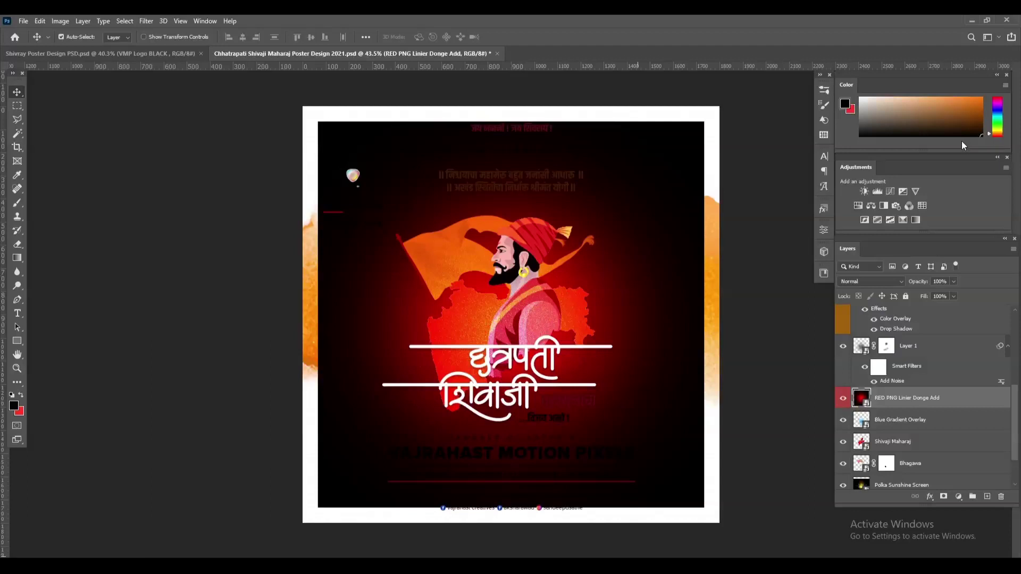
{"action": "left_click", "coordinate": [865, 284]}
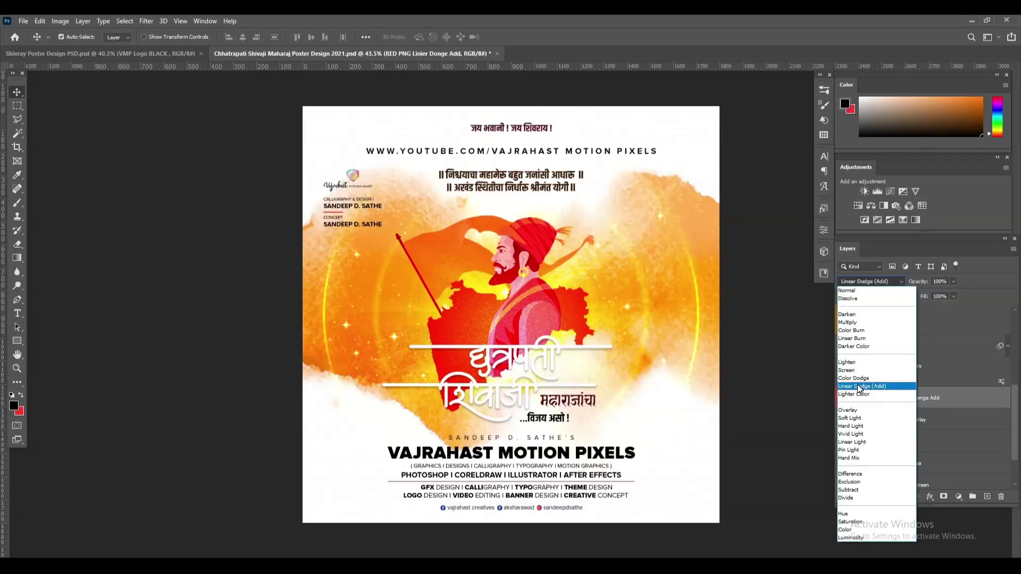
{"action": "left_click", "coordinate": [860, 387]}
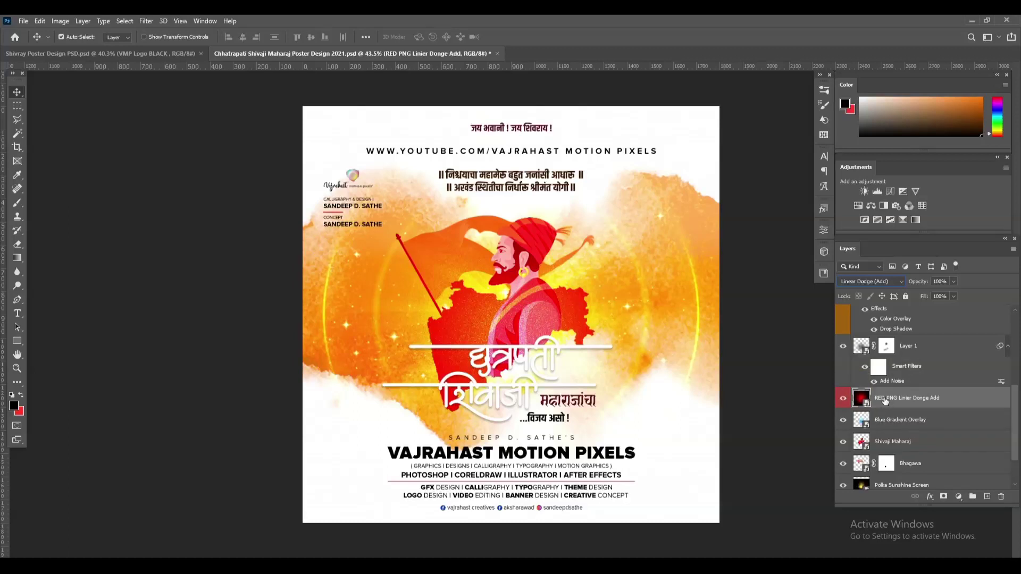
{"action": "left_click_drag", "start_coordinate": [886, 400], "coordinate": [895, 473]}
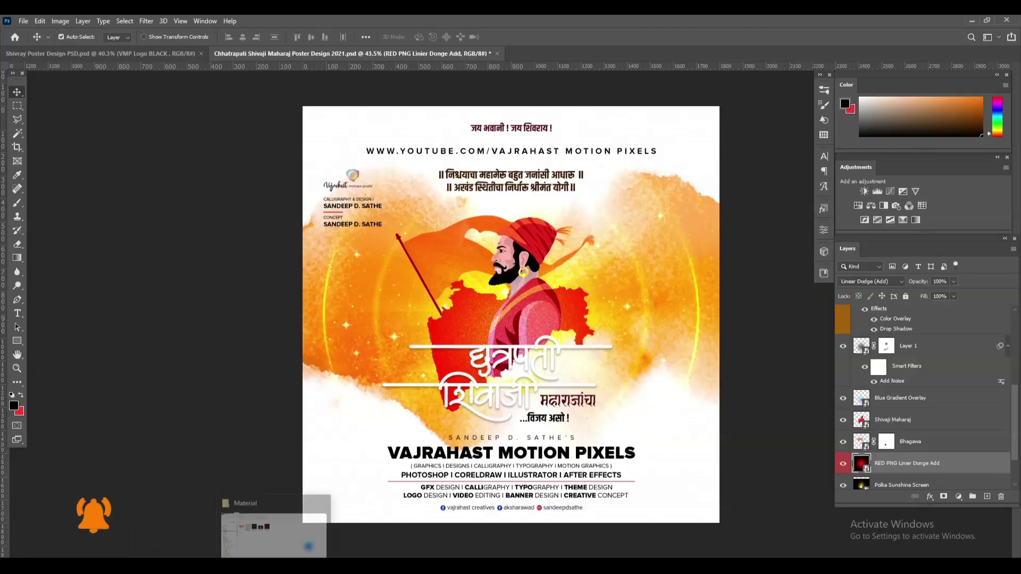
- Place the Blue Gradient Overlay image from Explorer onto the poster, nudged slightly down
{"action": "left_click", "coordinate": [276, 523]}
{"action": "mouse_move", "coordinate": [257, 160]}
{"action": "left_mouse_down"}
{"action": "mouse_move", "coordinate": [515, 451]}
{"action": "mouse_move", "coordinate": [522, 418]}
{"action": "left_mouse_up"}
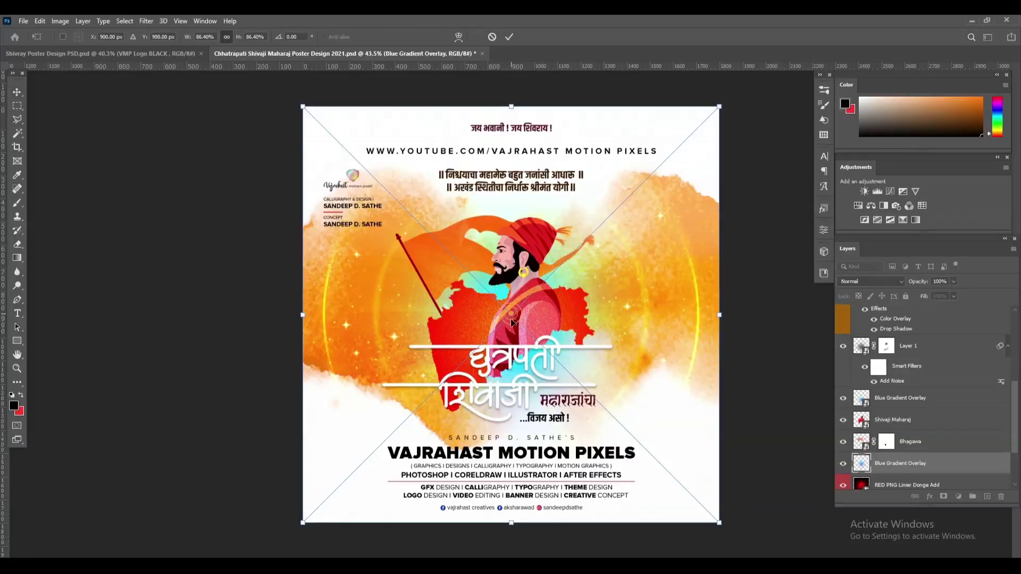
{"action": "left_click_drag", "start_coordinate": [511, 318], "coordinate": [513, 352]}
{"action": "key", "text": "Return"}
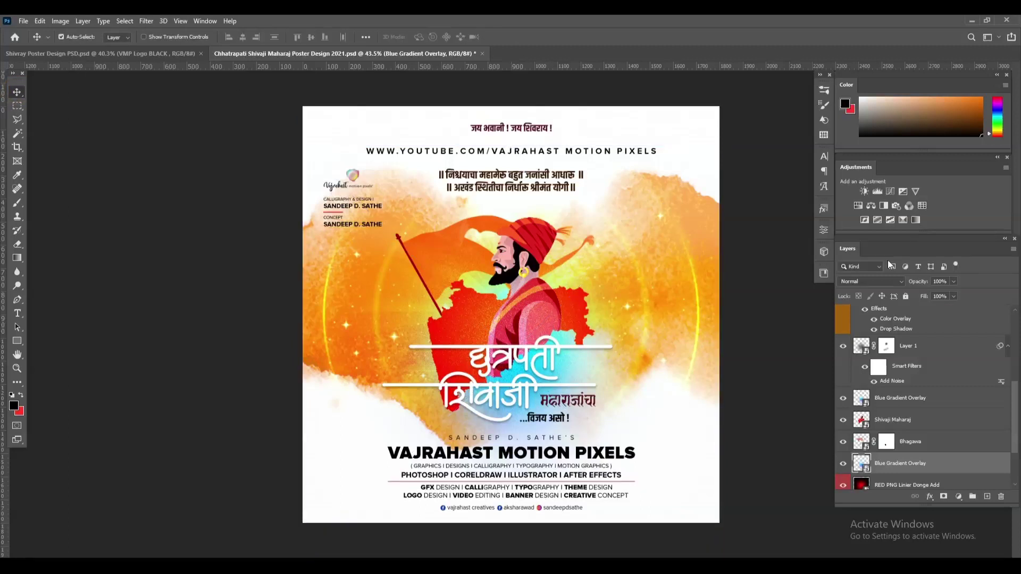
- Set the new blue gradient layer's blend mode to Subtract
{"action": "left_click", "coordinate": [859, 283]}
{"action": "left_click", "coordinate": [859, 285]}
{"action": "scroll", "coordinate": [858, 282], "scroll_direction": "down", "scroll_amount": 1}
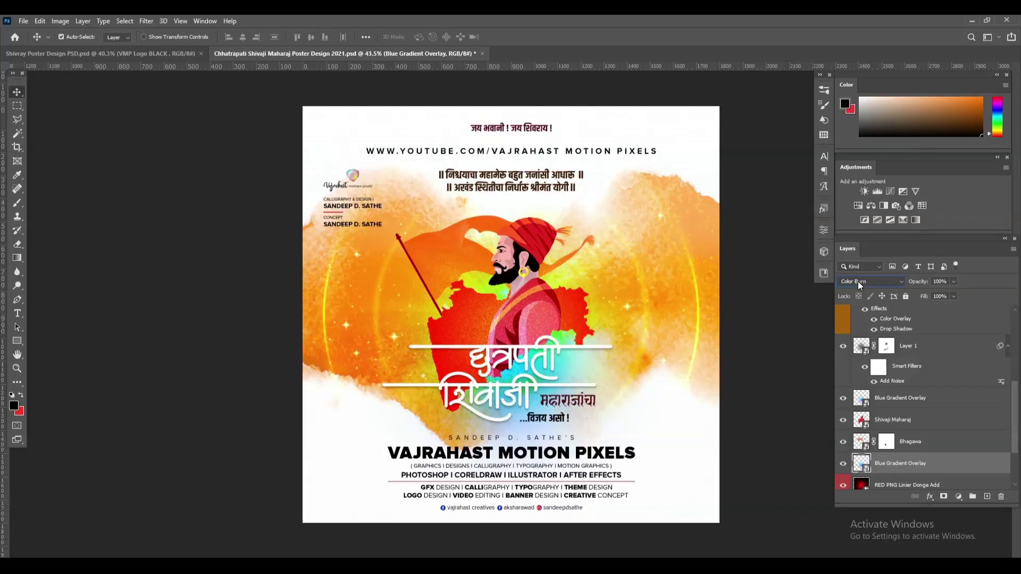
{"action": "scroll", "coordinate": [858, 282], "scroll_direction": "down", "scroll_amount": 1}
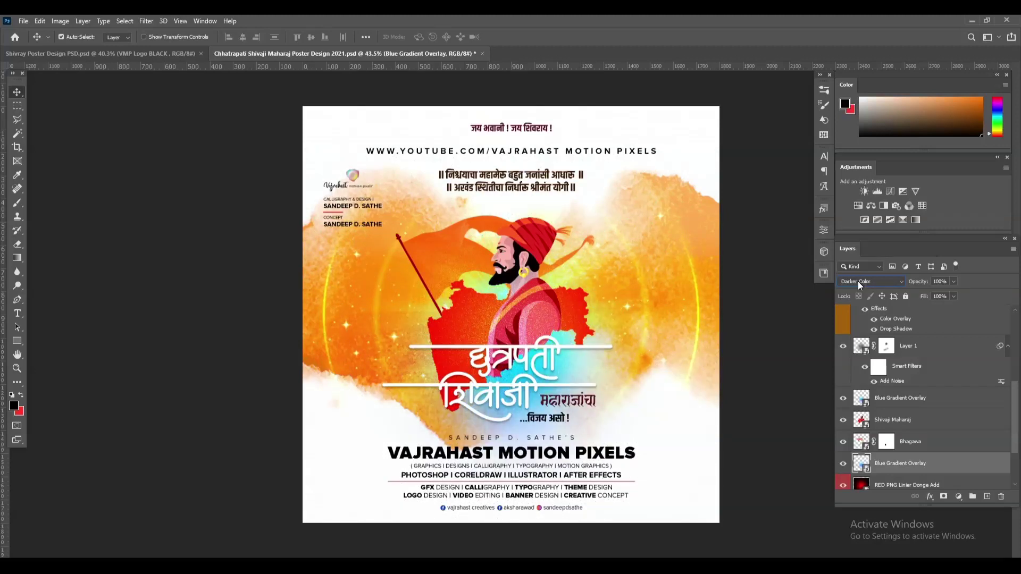
{"action": "scroll", "coordinate": [857, 282], "scroll_direction": "down", "scroll_amount": 1}
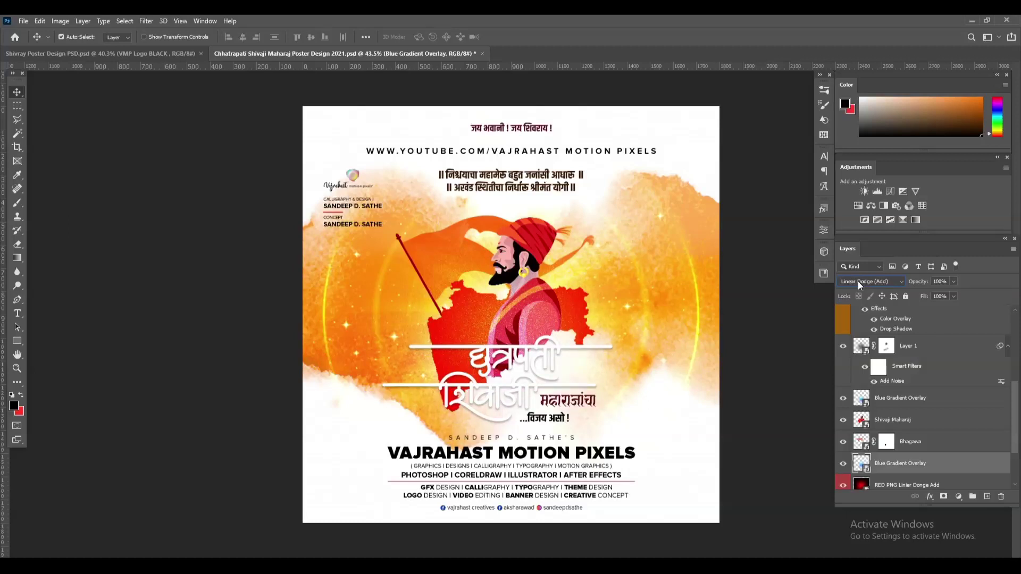
{"action": "scroll", "coordinate": [857, 282], "scroll_direction": "down", "scroll_amount": 1}
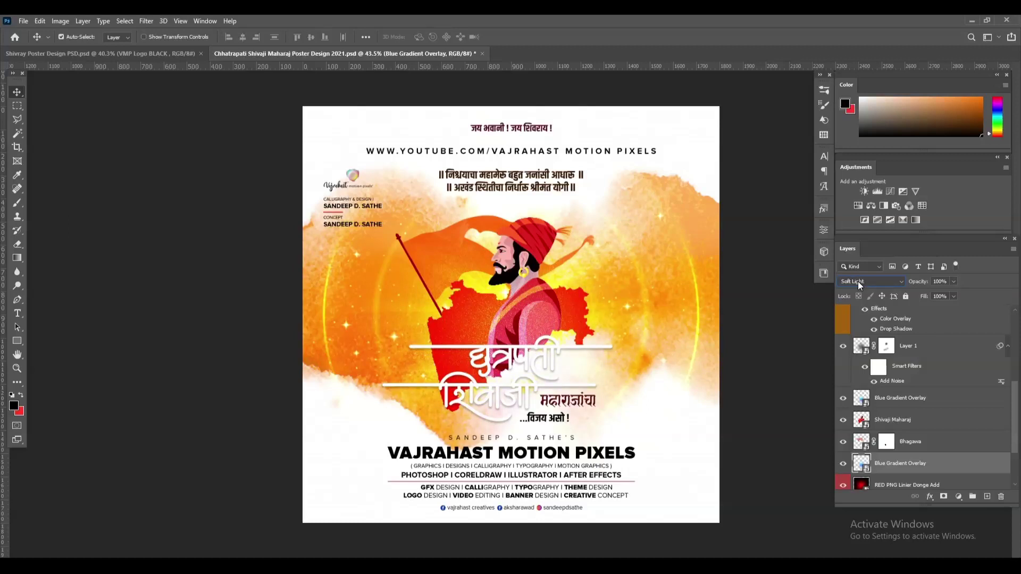
{"action": "scroll", "coordinate": [857, 282], "scroll_direction": "down", "scroll_amount": 1}
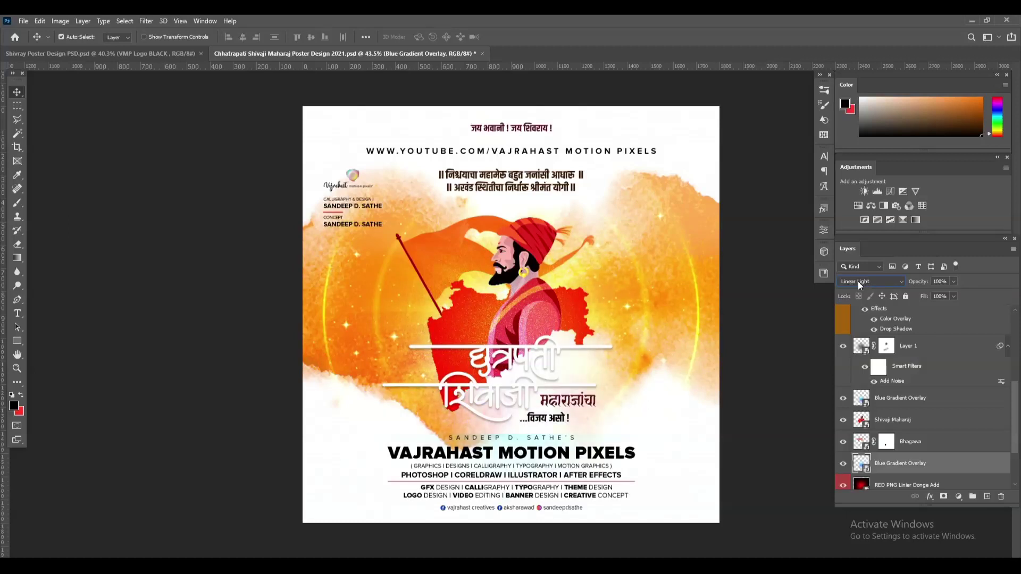
{"action": "scroll", "coordinate": [857, 282], "scroll_direction": "down", "scroll_amount": 1}
{"action": "scroll", "coordinate": [857, 282], "scroll_direction": "down", "scroll_amount": 1}
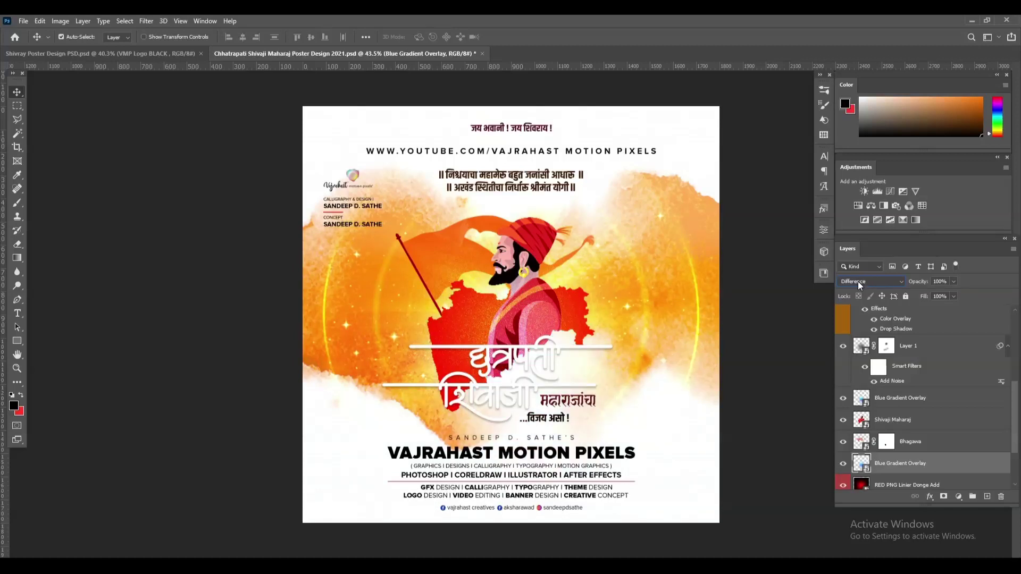
{"action": "scroll", "coordinate": [857, 282], "scroll_direction": "down", "scroll_amount": 1}
{"action": "scroll", "coordinate": [857, 281], "scroll_direction": "down", "scroll_amount": 1}
{"action": "scroll", "coordinate": [857, 282], "scroll_direction": "down", "scroll_amount": 1}
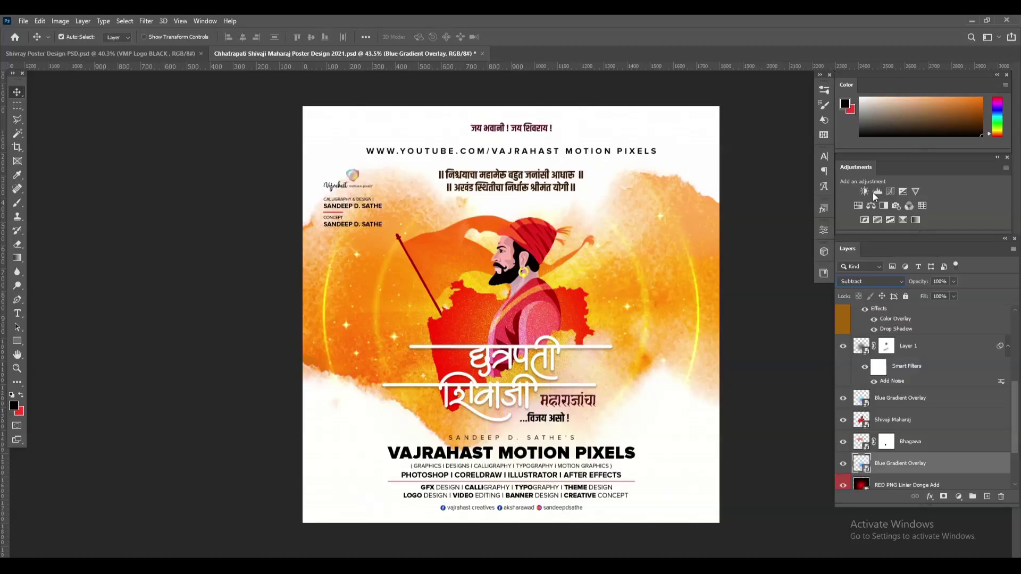
- Add a layer mask and paint out the gradient near the ear and neck with a 39%, size-200 brush
{"action": "left_click", "coordinate": [945, 499]}
{"action": "left_click", "coordinate": [17, 203]}
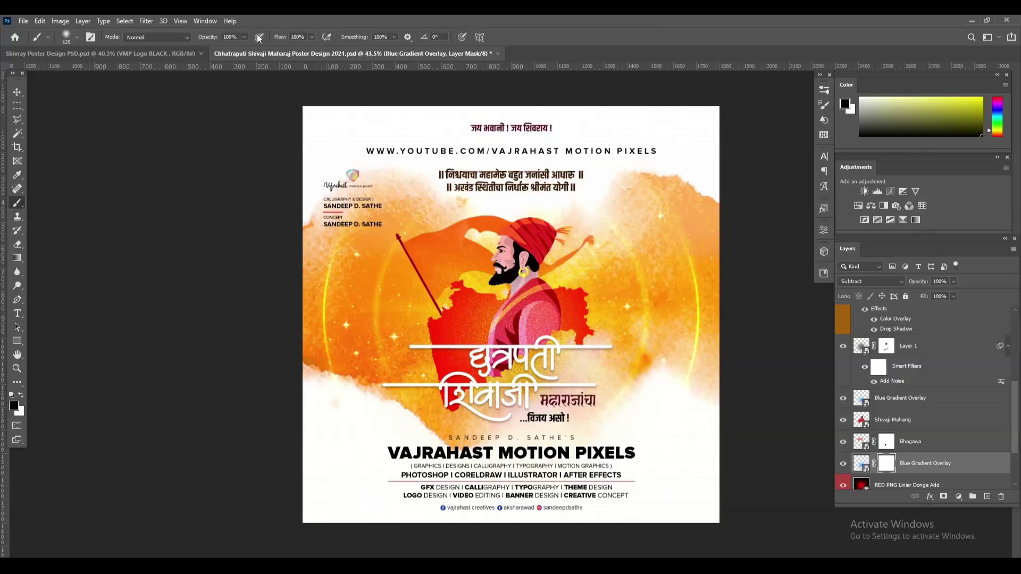
{"action": "left_click", "coordinate": [244, 37]}
{"action": "left_click", "coordinate": [463, 37]}
{"action": "key", "text": "bracketright"}
{"action": "key", "text": "bracketright"}
{"action": "key", "text": "bracketright"}
{"action": "mouse_move", "coordinate": [401, 330]}
{"action": "left_mouse_down"}
{"action": "mouse_move", "coordinate": [429, 358]}
{"action": "mouse_move", "coordinate": [439, 404]}
{"action": "mouse_move", "coordinate": [414, 330]}
{"action": "left_mouse_up"}
{"action": "mouse_move", "coordinate": [557, 284]}
{"action": "left_mouse_down"}
{"action": "mouse_move", "coordinate": [545, 262]}
{"action": "mouse_move", "coordinate": [590, 343]}
{"action": "left_mouse_up"}
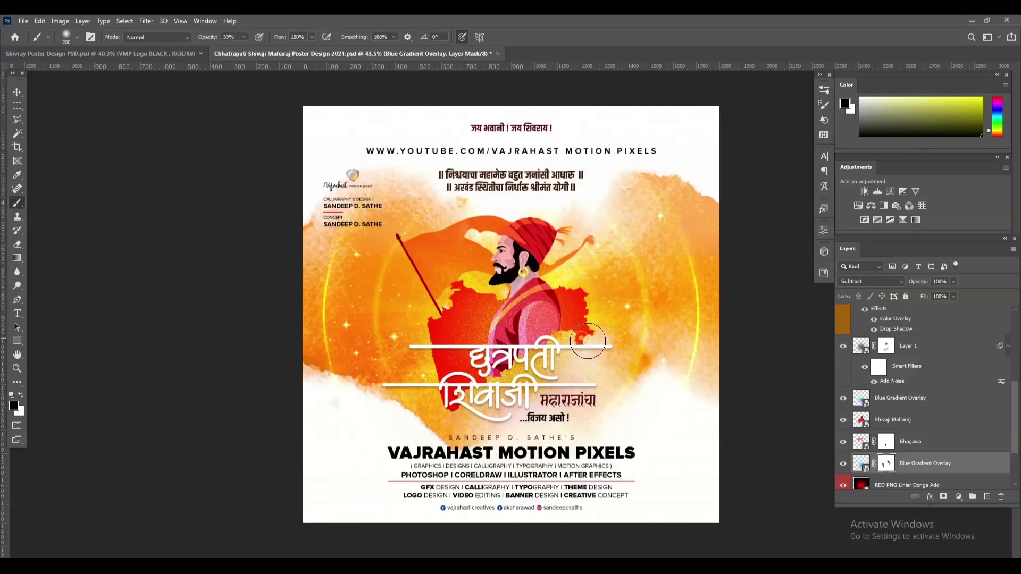
{"action": "left_click", "coordinate": [17, 92]}
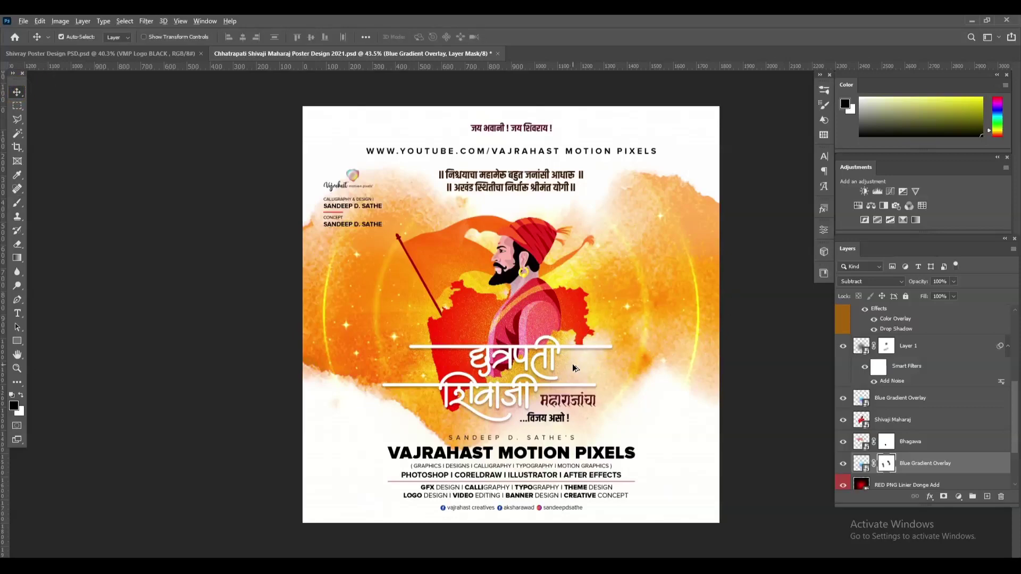
- Transform the layers from upper to lower Blue Gradient Overlay about 25 px higher
{"action": "scroll", "coordinate": [573, 367], "scroll_direction": "up", "scroll_amount": 2}
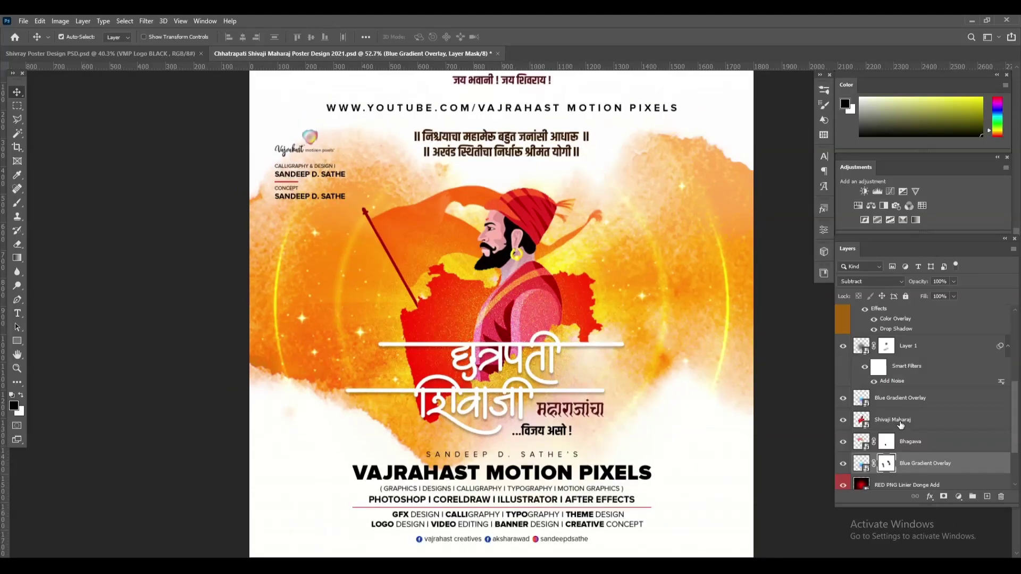
{"action": "left_click", "coordinate": [885, 396]}
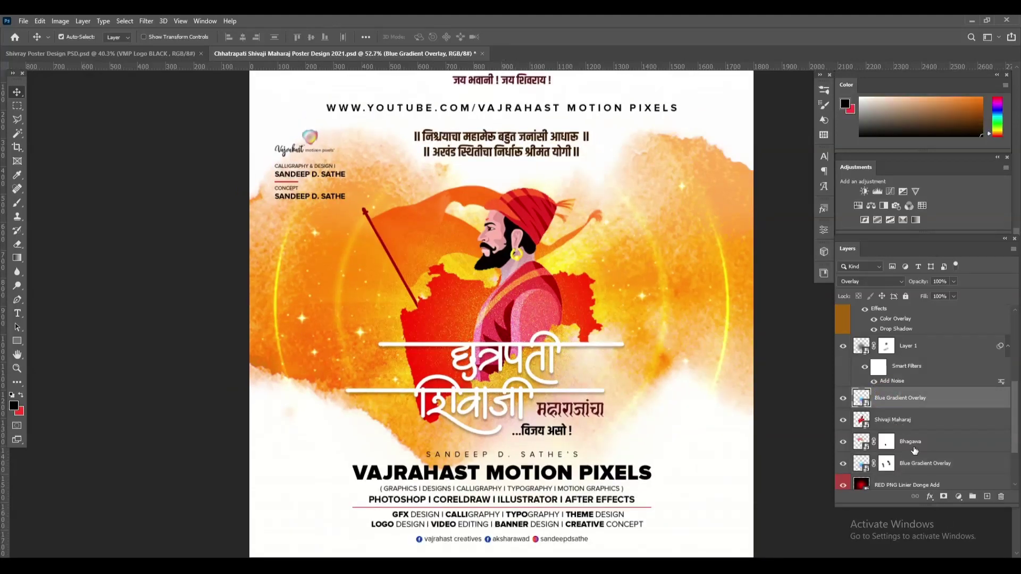
{"action": "scroll", "coordinate": [914, 450], "scroll_direction": "down", "scroll_amount": 1}
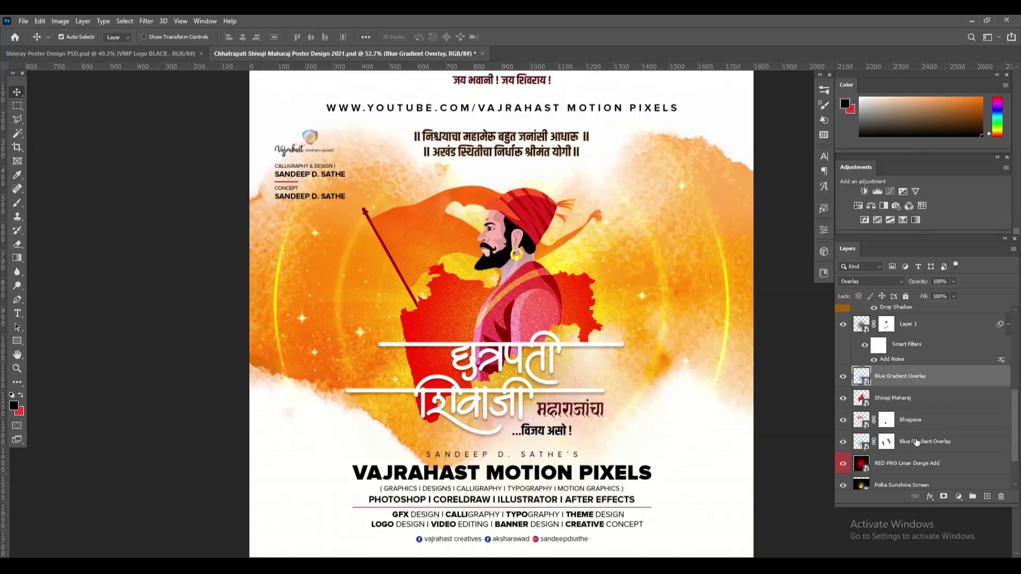
{"action": "left_click", "coordinate": [917, 444], "text": "shift"}
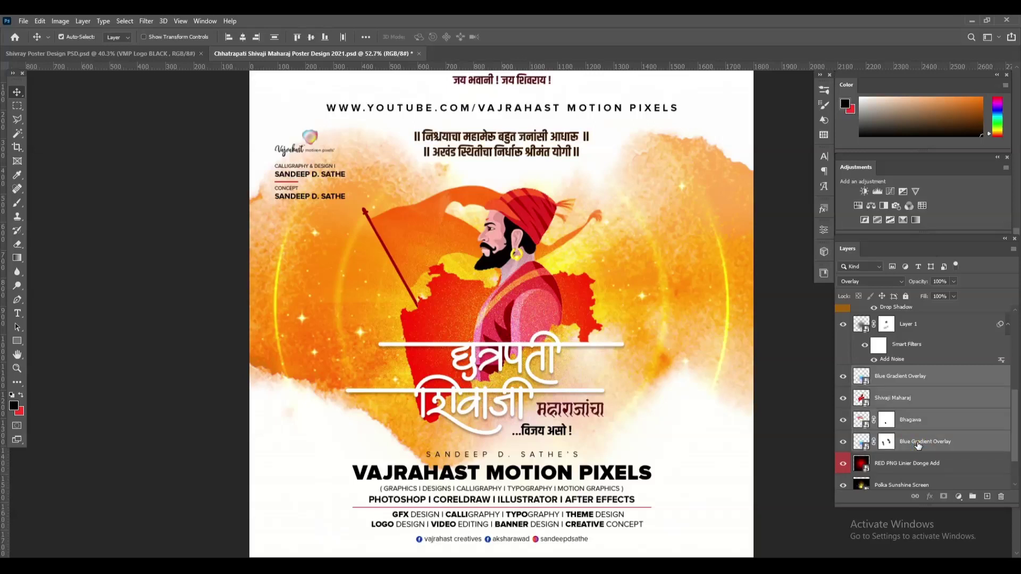
{"action": "key", "text": "ctrl+t"}
{"action": "scroll", "coordinate": [589, 350], "scroll_direction": "down", "scroll_amount": 1}
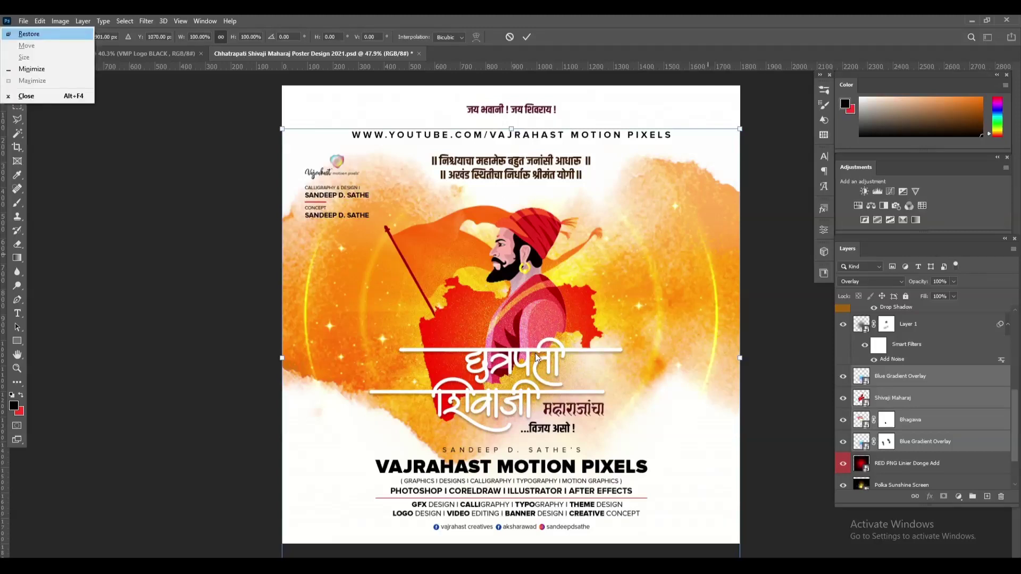
{"action": "left_click_drag", "start_coordinate": [596, 324], "coordinate": [596, 321]}
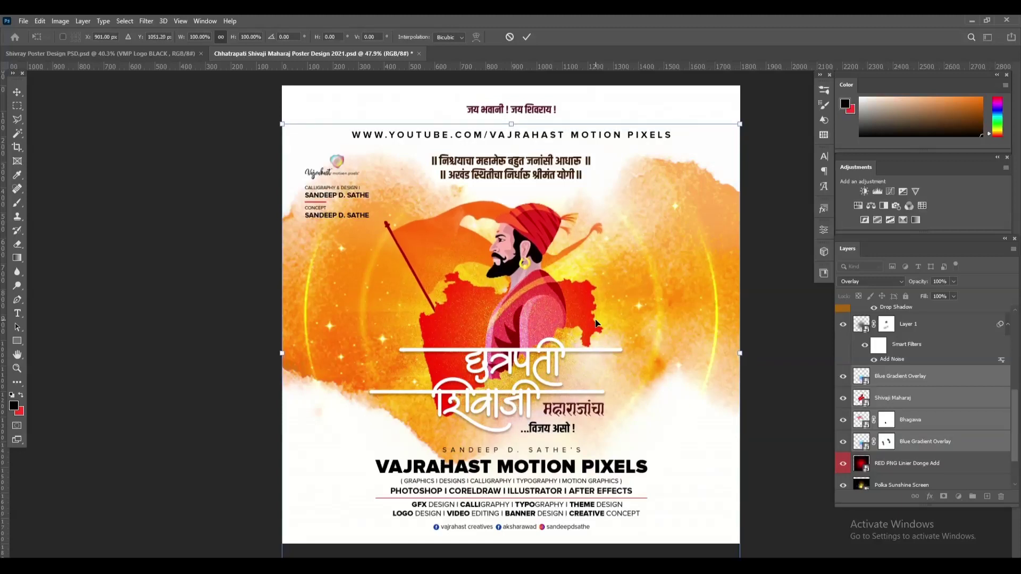
{"action": "left_click_drag", "start_coordinate": [596, 323], "coordinate": [596, 322]}
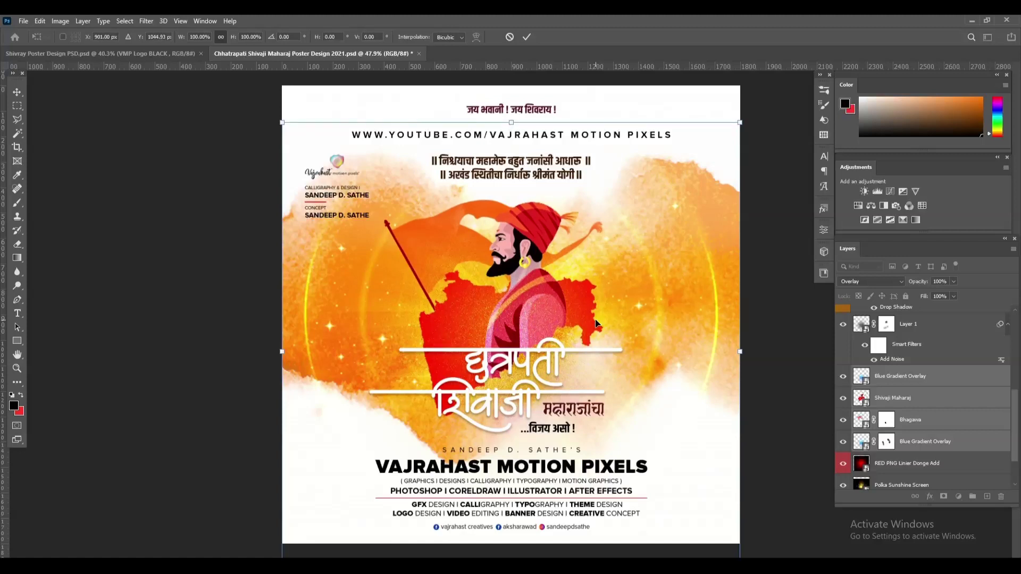
{"action": "left_click", "coordinate": [15, 96]}
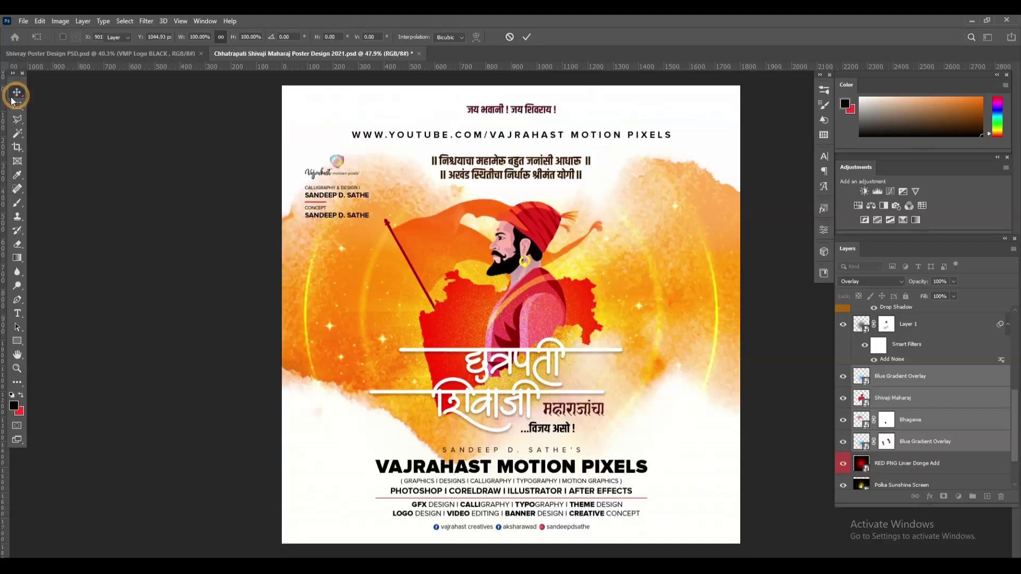
- Nudge the ...विजय असो ! and महाराजांचा text lines up two pixels
{"action": "left_click", "coordinate": [923, 326]}
{"action": "scroll", "coordinate": [925, 319], "scroll_direction": "up", "scroll_amount": 1}
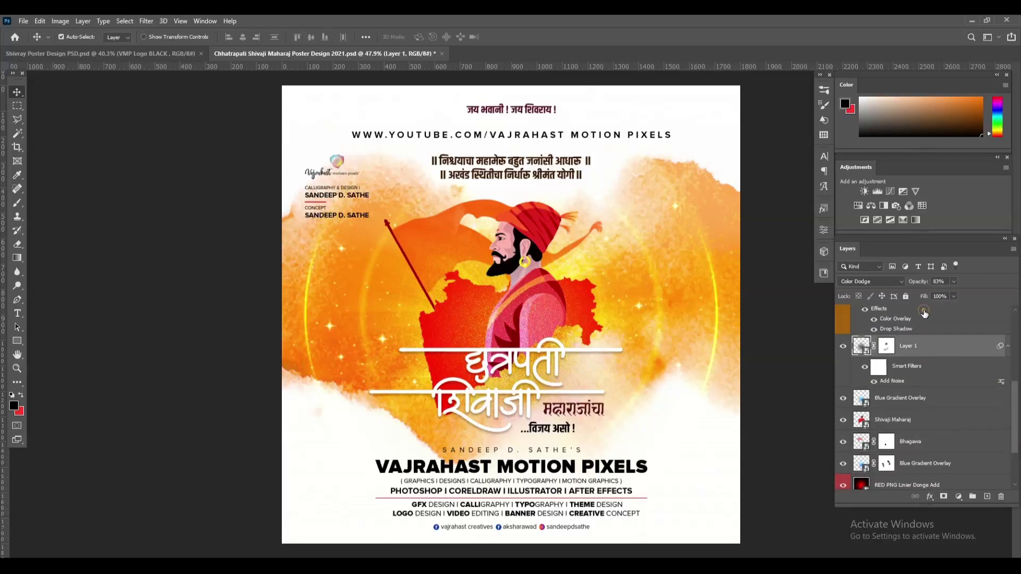
{"action": "left_click", "coordinate": [925, 314]}
{"action": "scroll", "coordinate": [924, 319], "scroll_direction": "up", "scroll_amount": 1}
{"action": "left_click", "coordinate": [924, 340]}
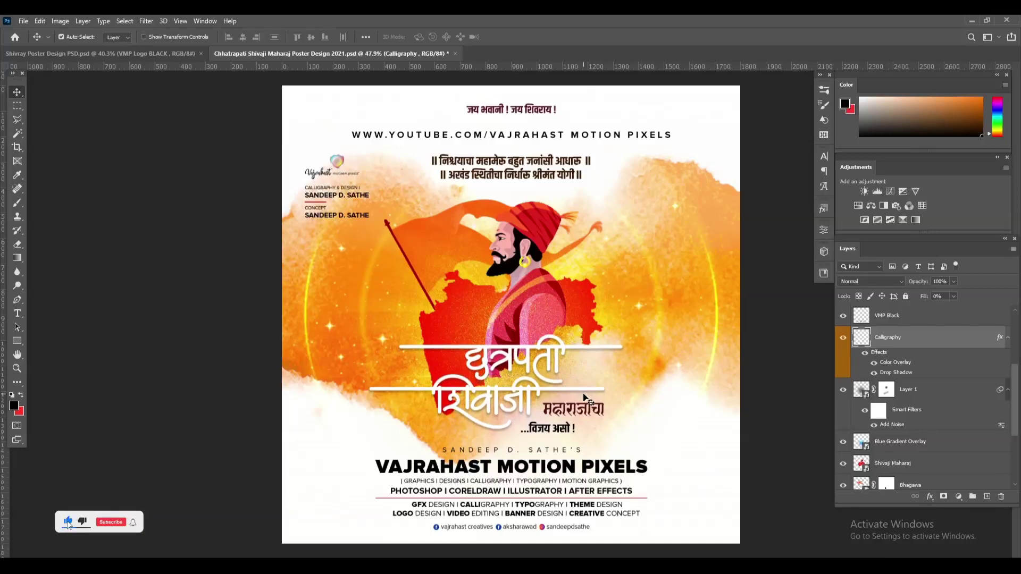
{"action": "scroll", "coordinate": [919, 355], "scroll_direction": "up", "scroll_amount": 3}
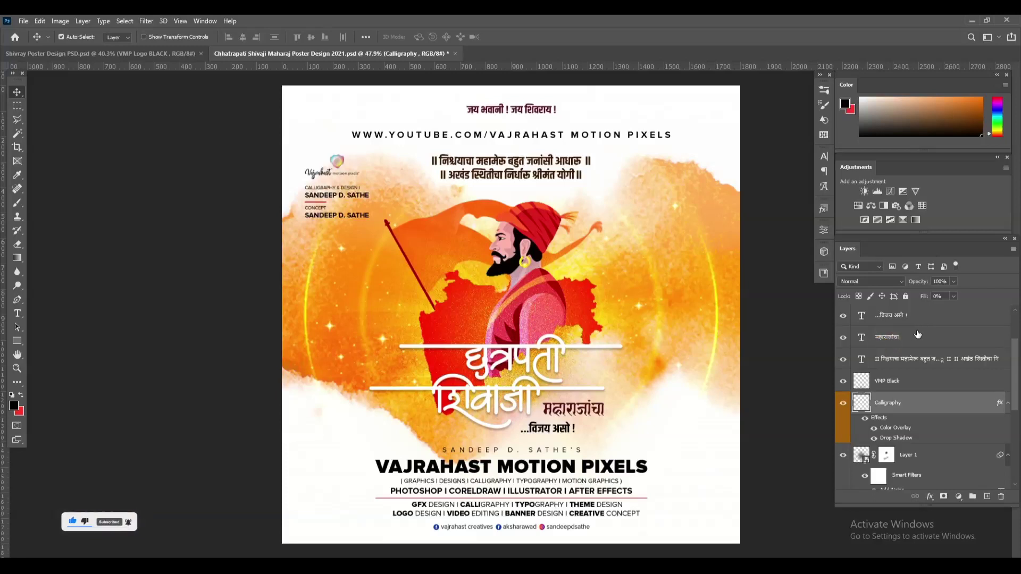
{"action": "scroll", "coordinate": [918, 338], "scroll_direction": "up", "scroll_amount": 1}
{"action": "left_click", "coordinate": [919, 340]}
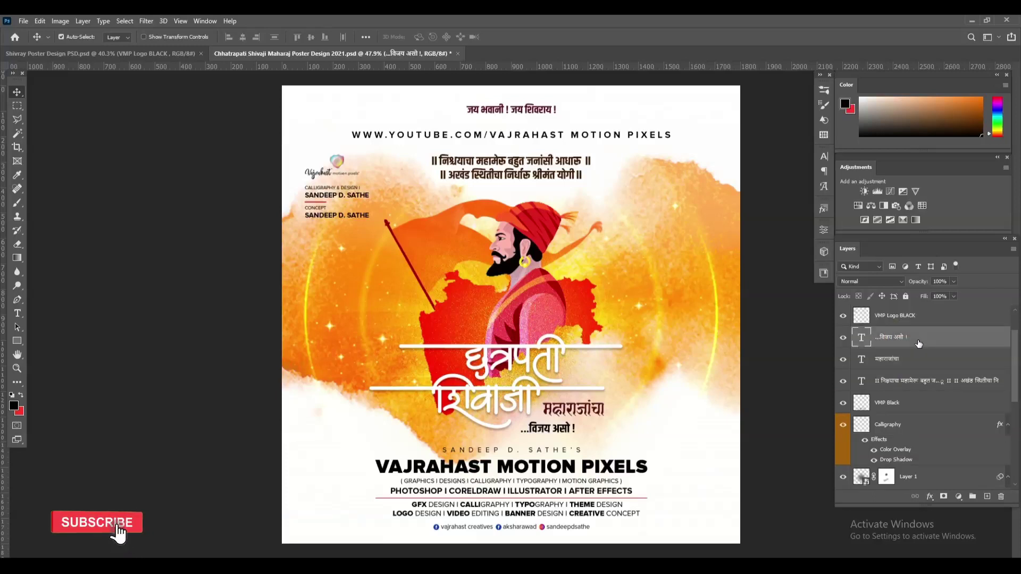
{"action": "left_click", "coordinate": [904, 359], "text": "shift"}
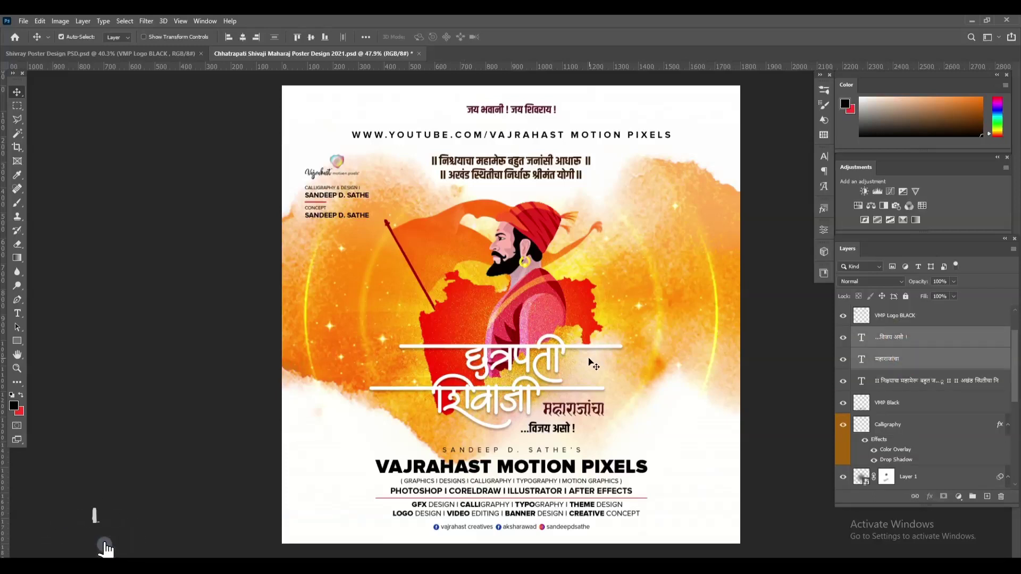
{"action": "key", "text": "Up"}
{"action": "key", "text": "Up"}
{"action": "key", "text": "Up"}
{"action": "key", "text": "Up"}
{"action": "key", "text": "Up"}
{"action": "key", "text": "Up"}
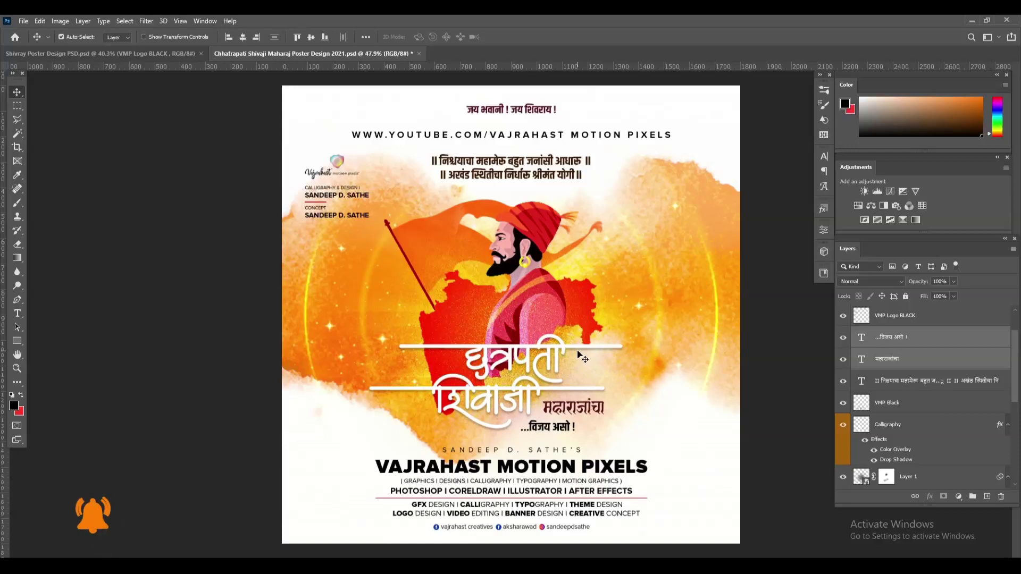
{"action": "key", "text": "Up"}
{"action": "key", "text": "Up"}
{"action": "key", "text": "Up"}
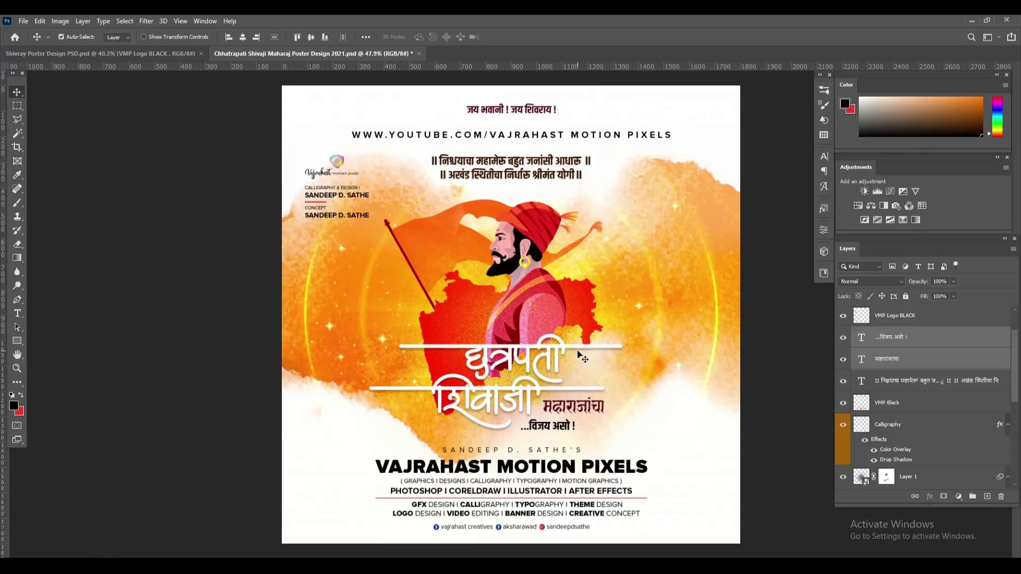
- Group all layers from जय भवानी ! जय शिवराय ! down to Abstract into Group 1
{"action": "left_click", "coordinate": [644, 412]}
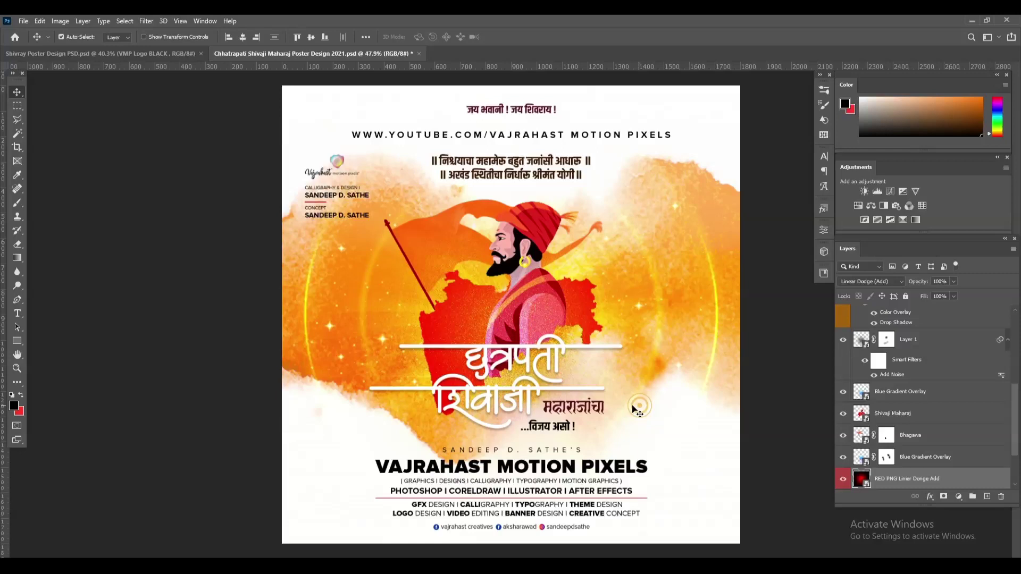
{"action": "left_click", "coordinate": [600, 408]}
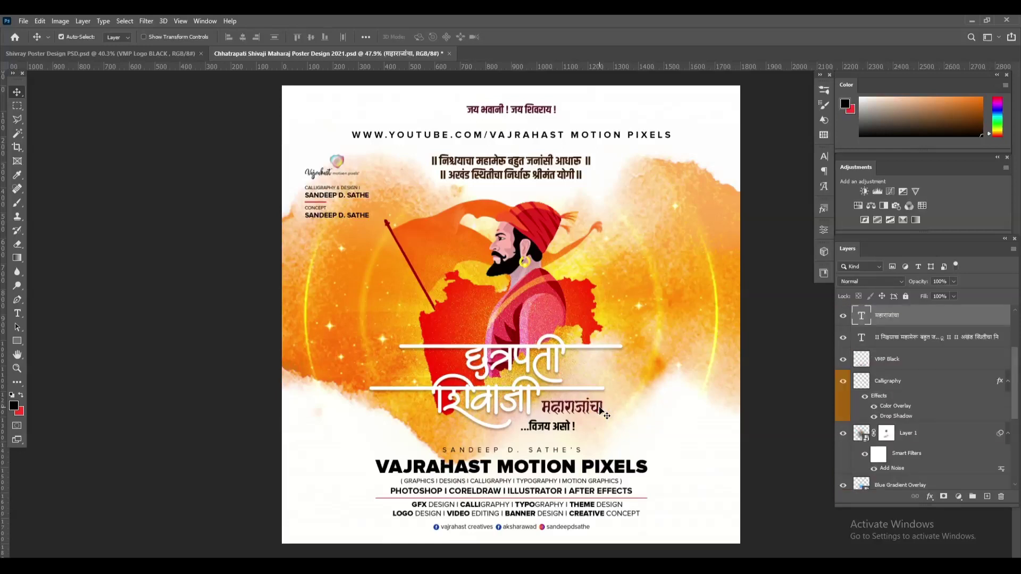
{"action": "left_click", "coordinate": [665, 409]}
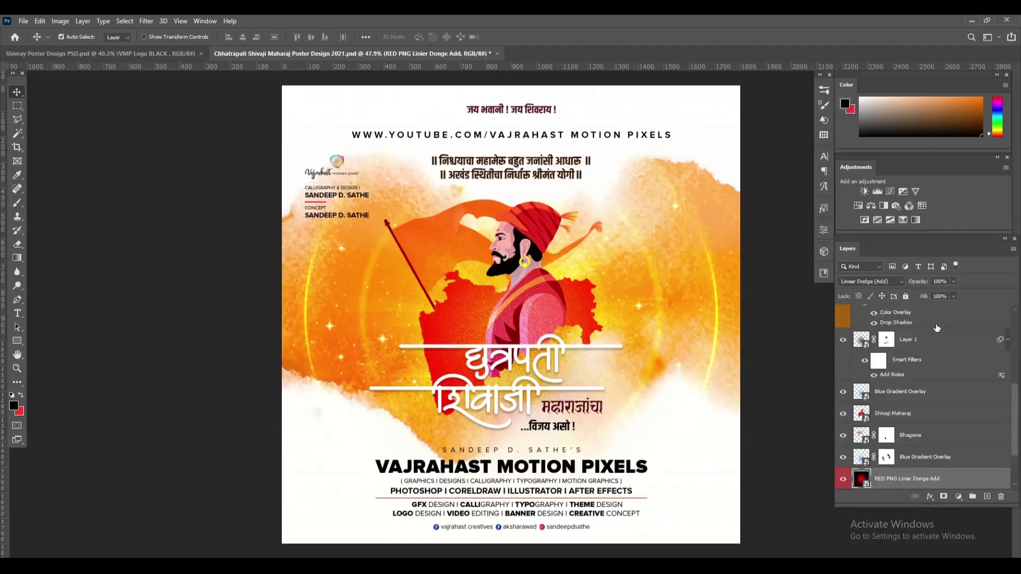
{"action": "scroll", "coordinate": [941, 347], "scroll_direction": "up", "scroll_amount": 3}
{"action": "scroll", "coordinate": [940, 347], "scroll_direction": "up", "scroll_amount": 3}
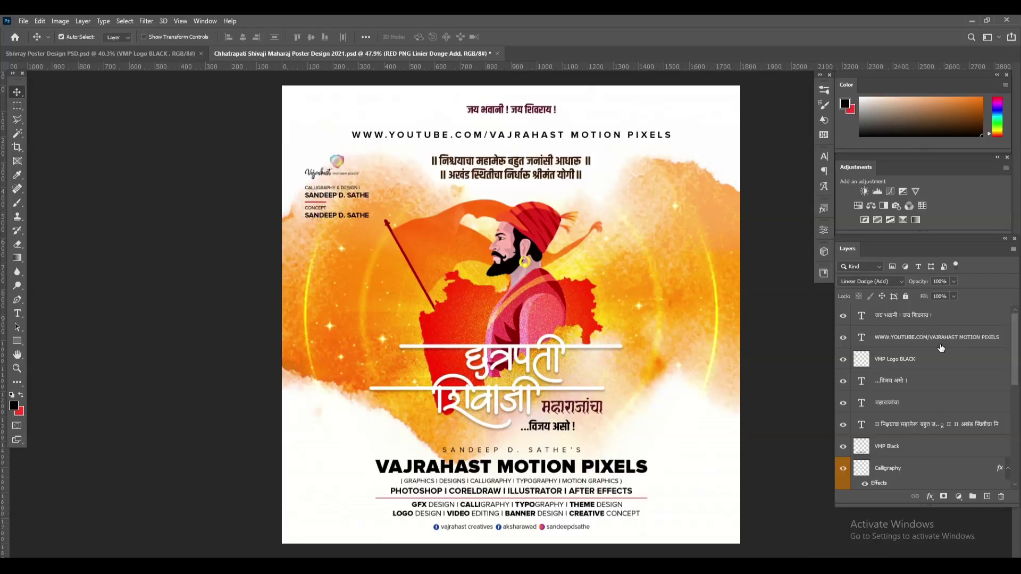
{"action": "left_click", "coordinate": [903, 319]}
{"action": "scroll", "coordinate": [915, 372], "scroll_direction": "down", "scroll_amount": 2}
{"action": "scroll", "coordinate": [923, 420], "scroll_direction": "down", "scroll_amount": 3}
{"action": "scroll", "coordinate": [923, 427], "scroll_direction": "down", "scroll_amount": 3}
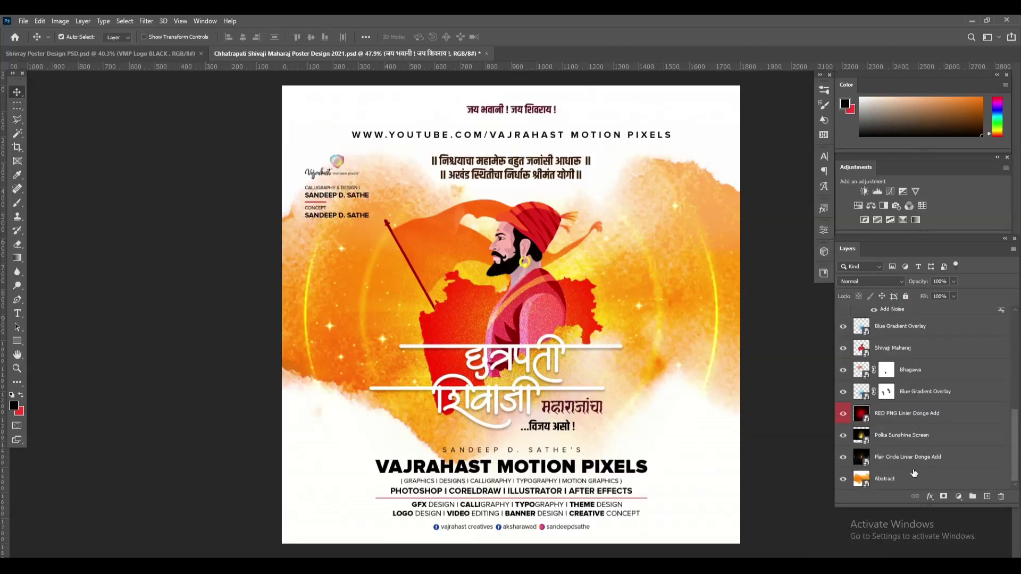
{"action": "left_click", "coordinate": [909, 482], "text": "shift"}
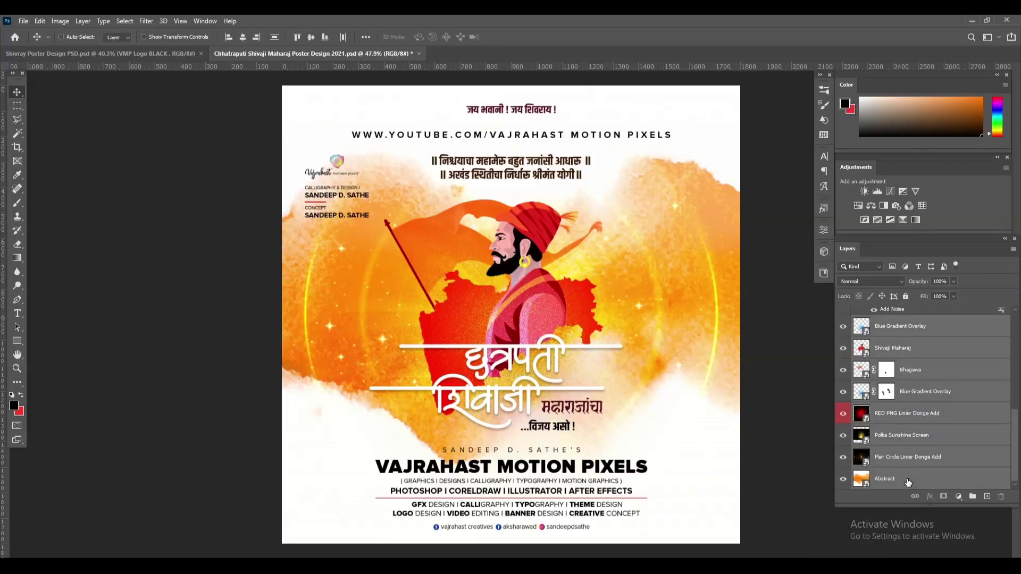
{"action": "key", "text": "ctrl+g"}
- Duplicate Group 1, hide the original, and merge Group 1 copy into one layer
{"action": "key", "text": "ctrl+j"}
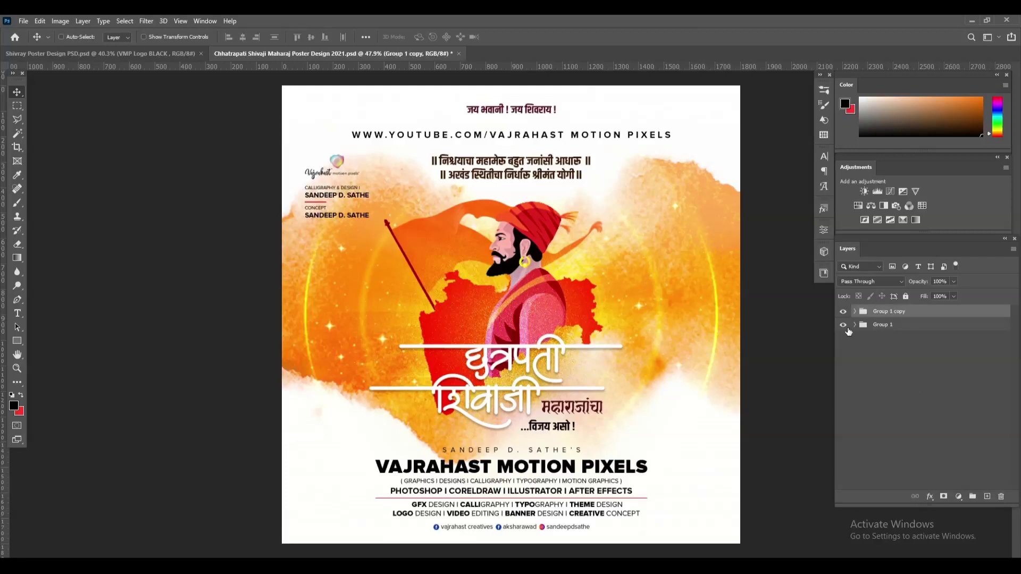
{"action": "left_click", "coordinate": [844, 325]}
{"action": "right_click", "coordinate": [904, 315]}
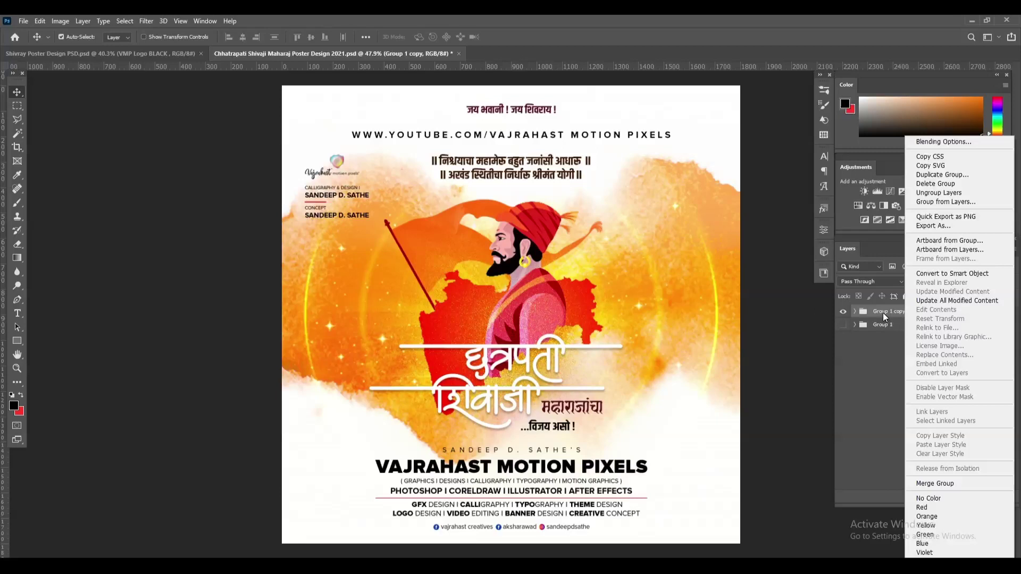
{"action": "left_click", "coordinate": [883, 316]}
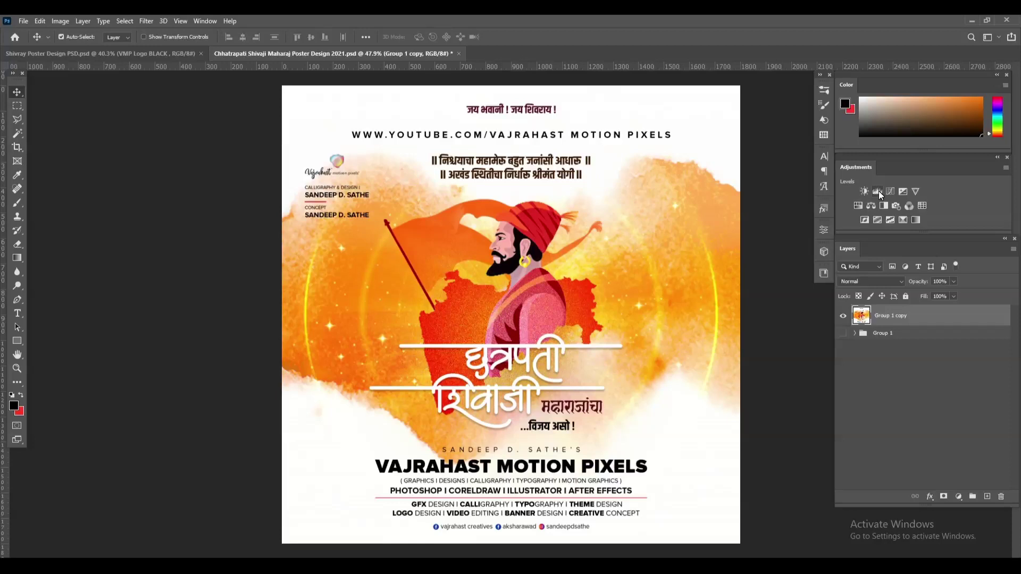
- Run the Camera Raw Filter on Group 1 copy, raising Clarity to +13 in Basic
{"action": "left_click", "coordinate": [145, 22]}
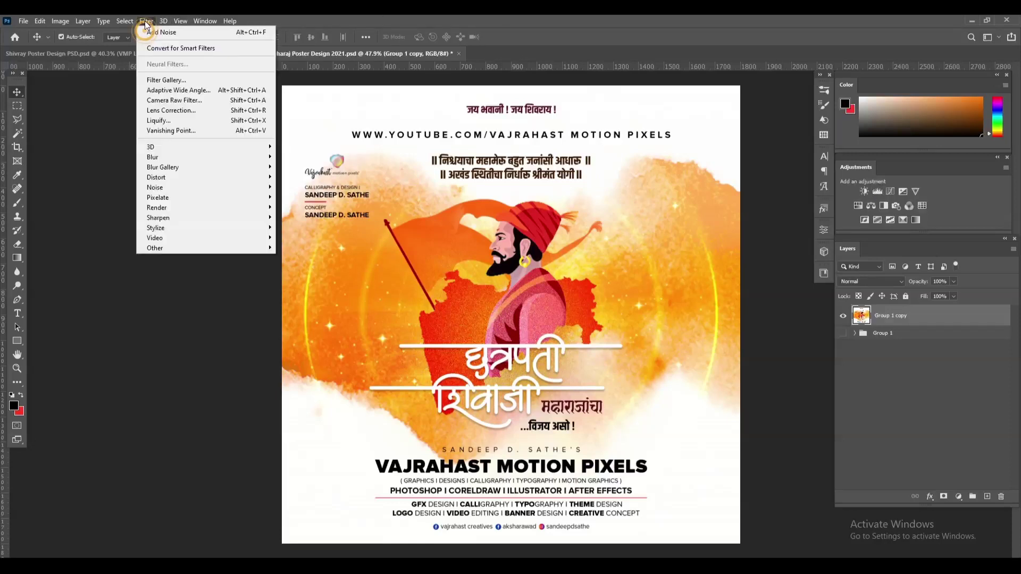
{"action": "left_click", "coordinate": [178, 100]}
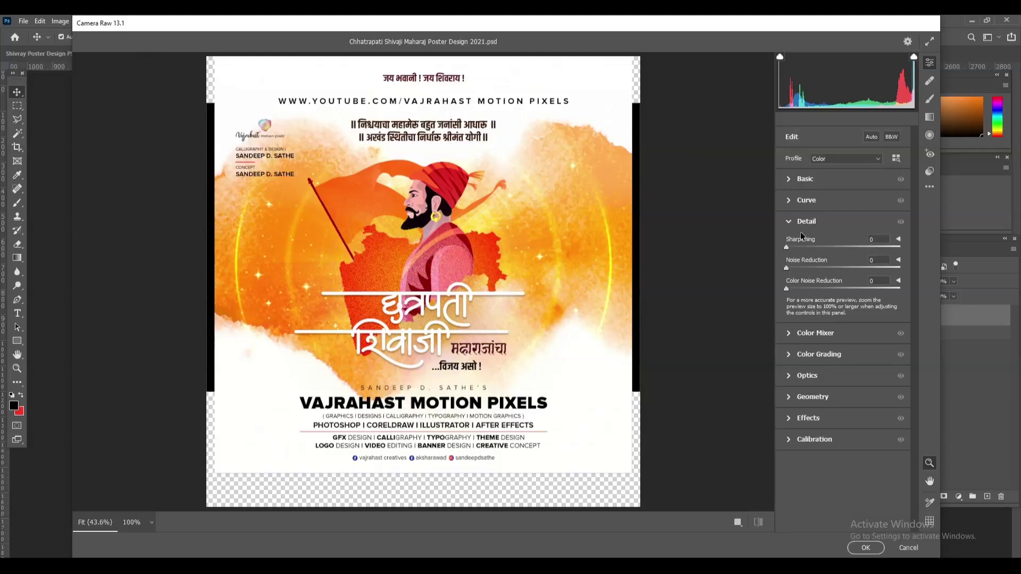
{"action": "left_click", "coordinate": [788, 179]}
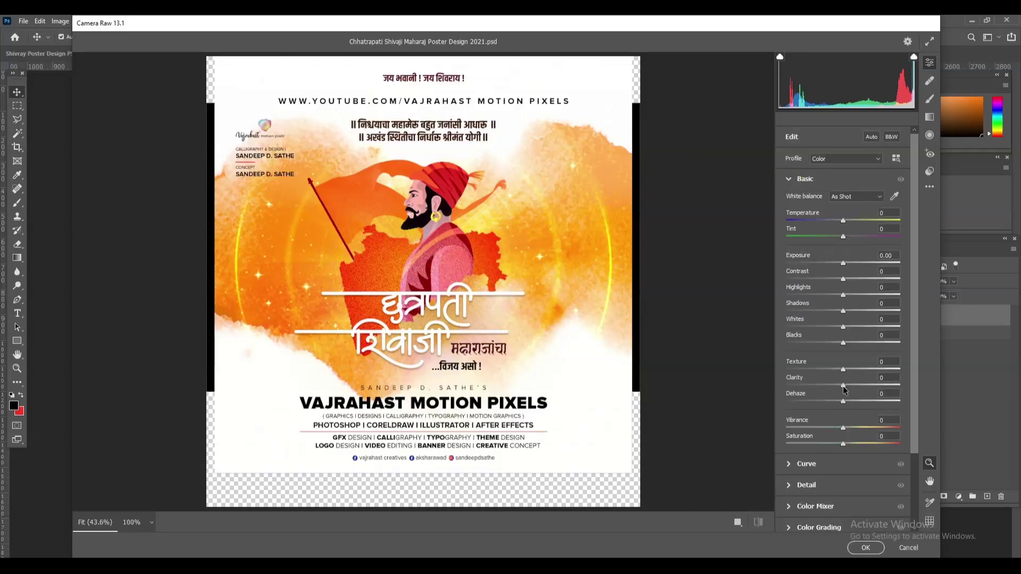
{"action": "left_click_drag", "start_coordinate": [843, 385], "coordinate": [850, 386]}
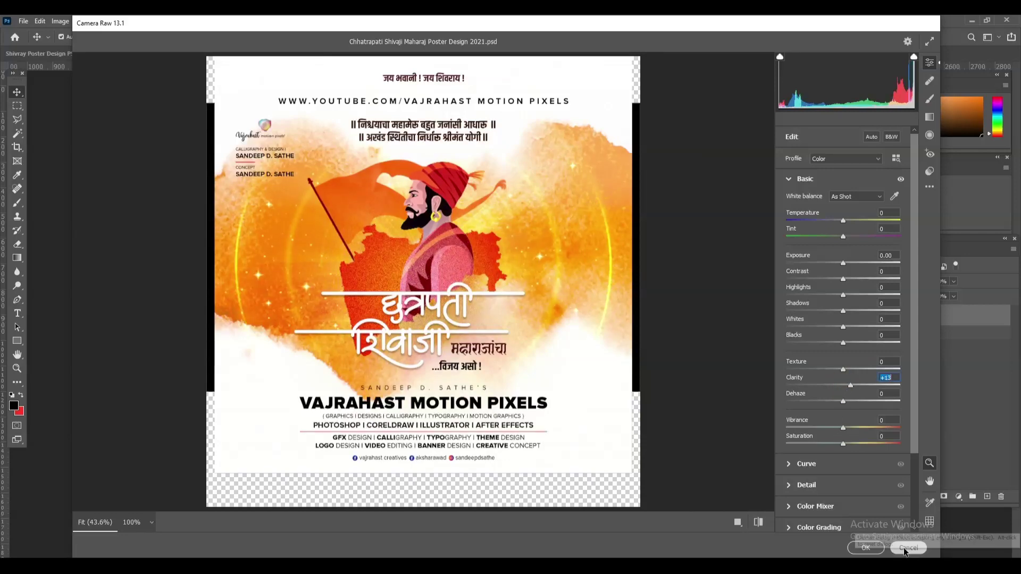
{"action": "left_click", "coordinate": [866, 548]}
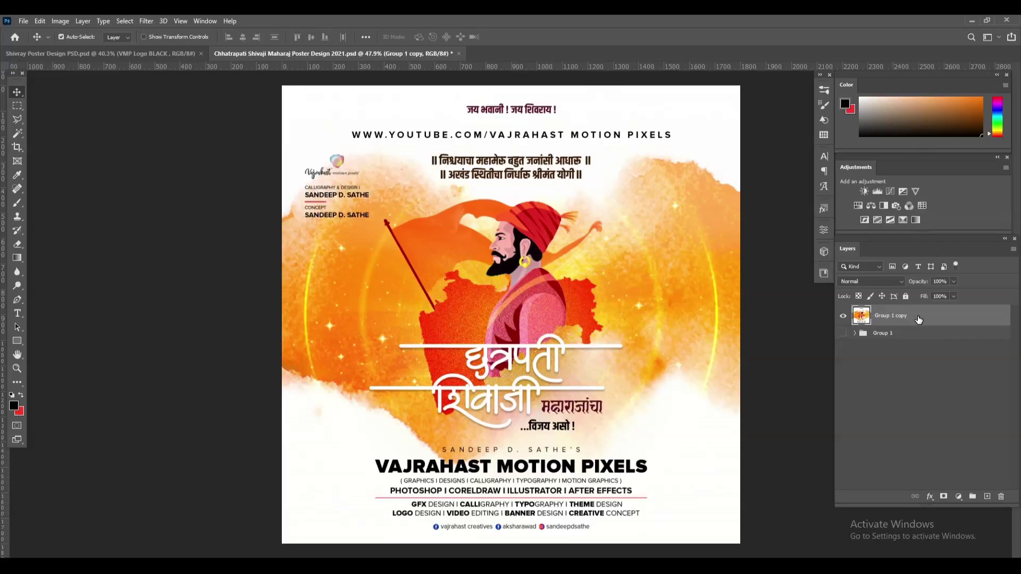
- Add a Levels layer clipped to Group 1 copy with midtones at 0.91, then save
{"action": "left_click", "coordinate": [878, 192]}
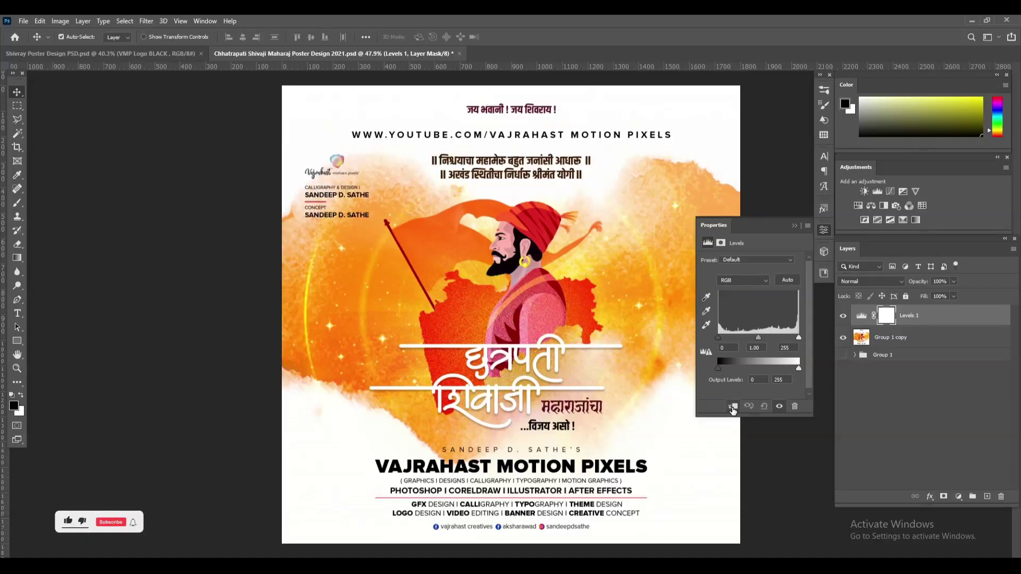
{"action": "left_click", "coordinate": [732, 407]}
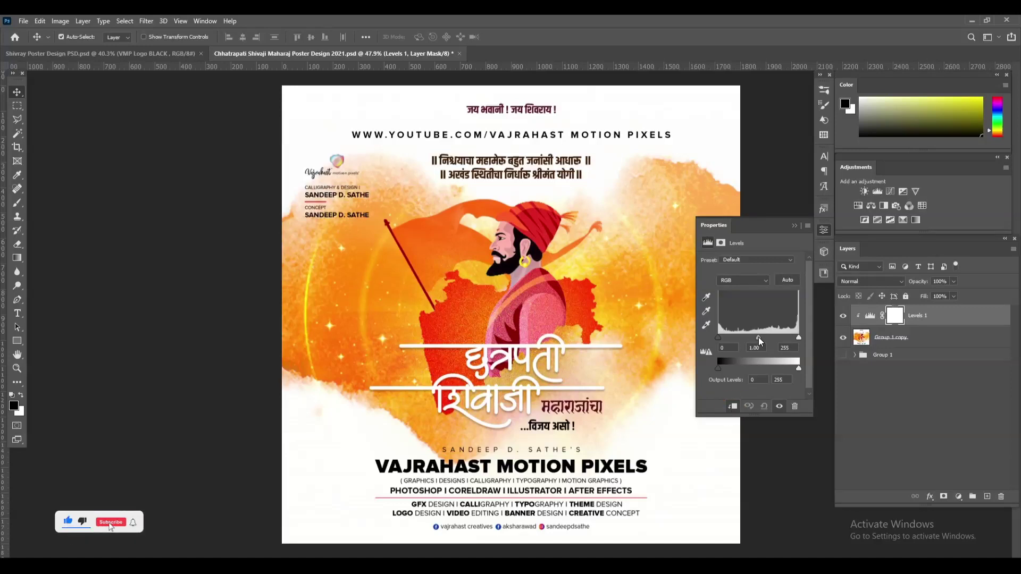
{"action": "left_click_drag", "start_coordinate": [758, 337], "coordinate": [761, 337]}
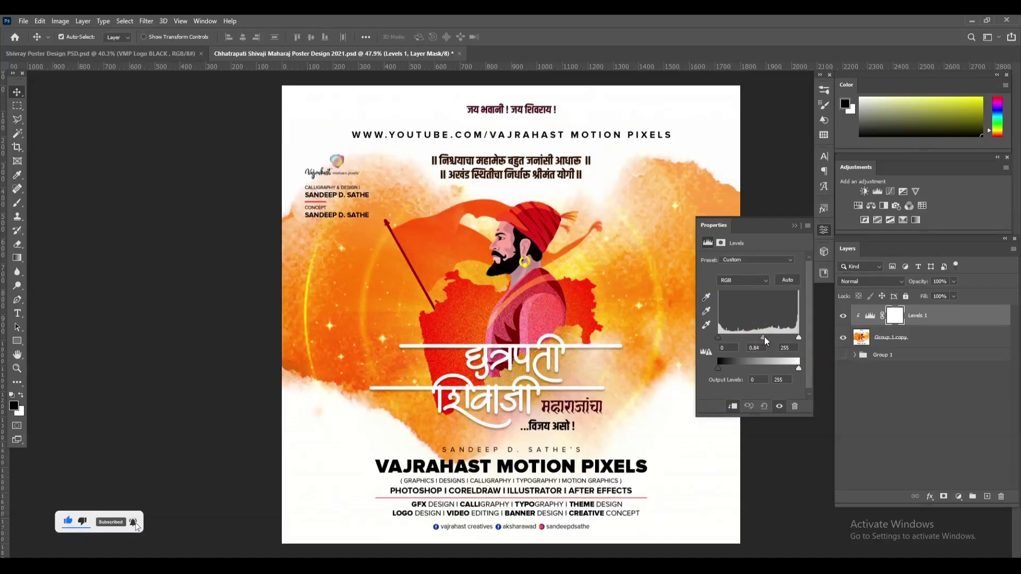
{"action": "left_click", "coordinate": [795, 227]}
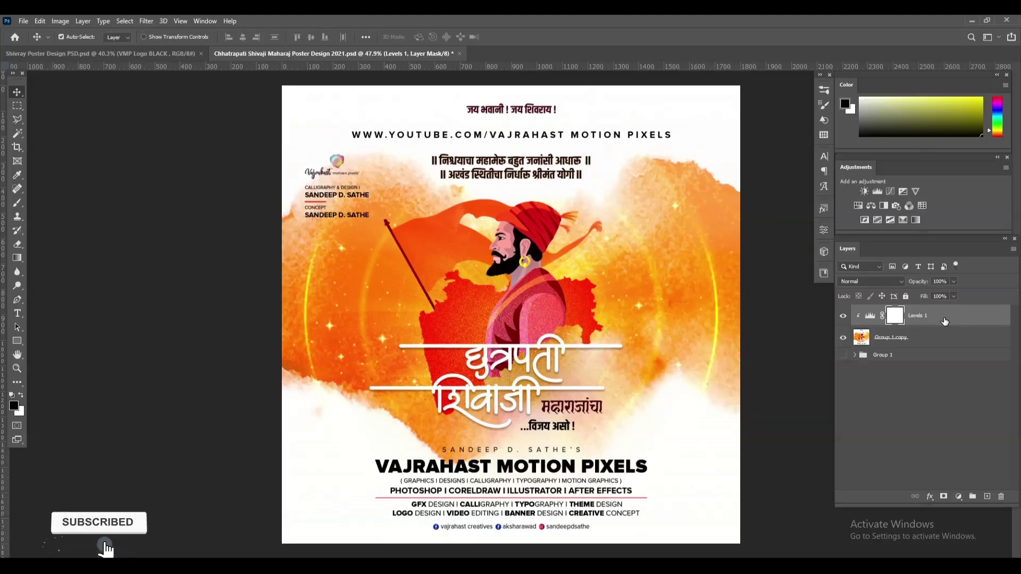
{"action": "left_click", "coordinate": [944, 318]}
{"action": "key", "text": "ctrl+s"}
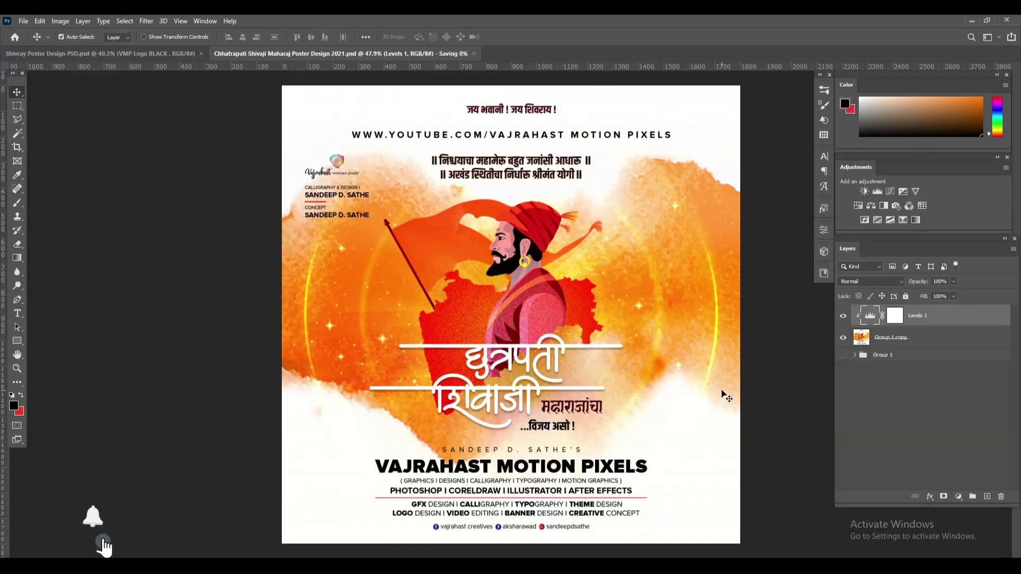